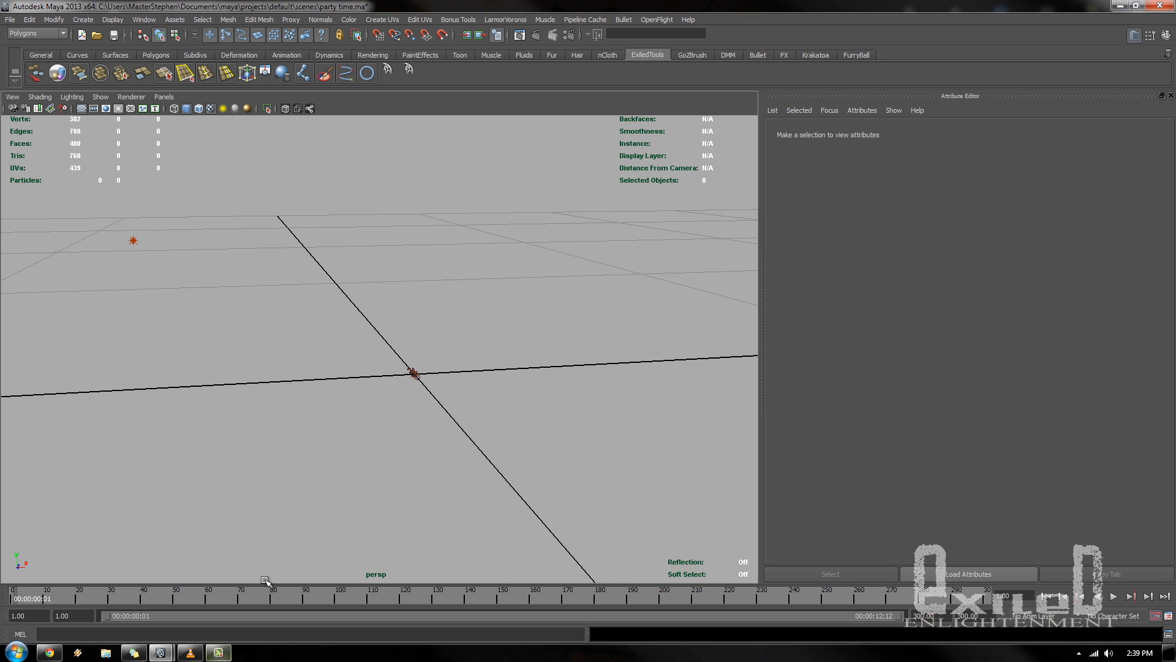
# - Switch to VLC, play the particle study video, jump ahead to about 01:09, pause it and close the player
pyautogui.click(198, 653)
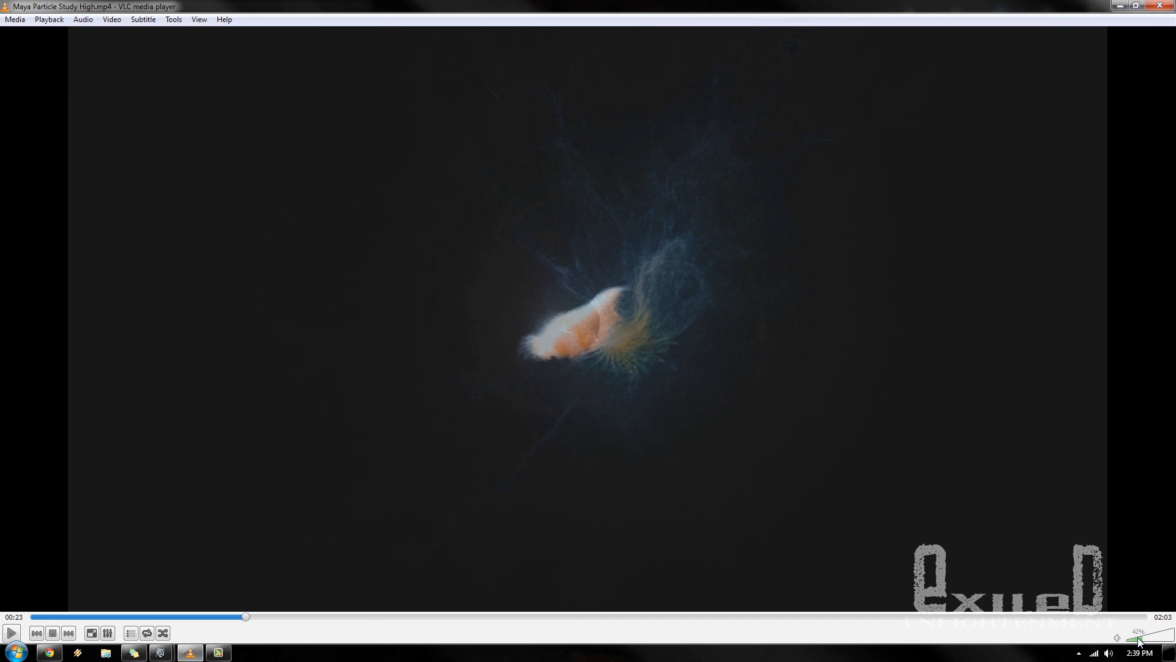
pyautogui.press('space')
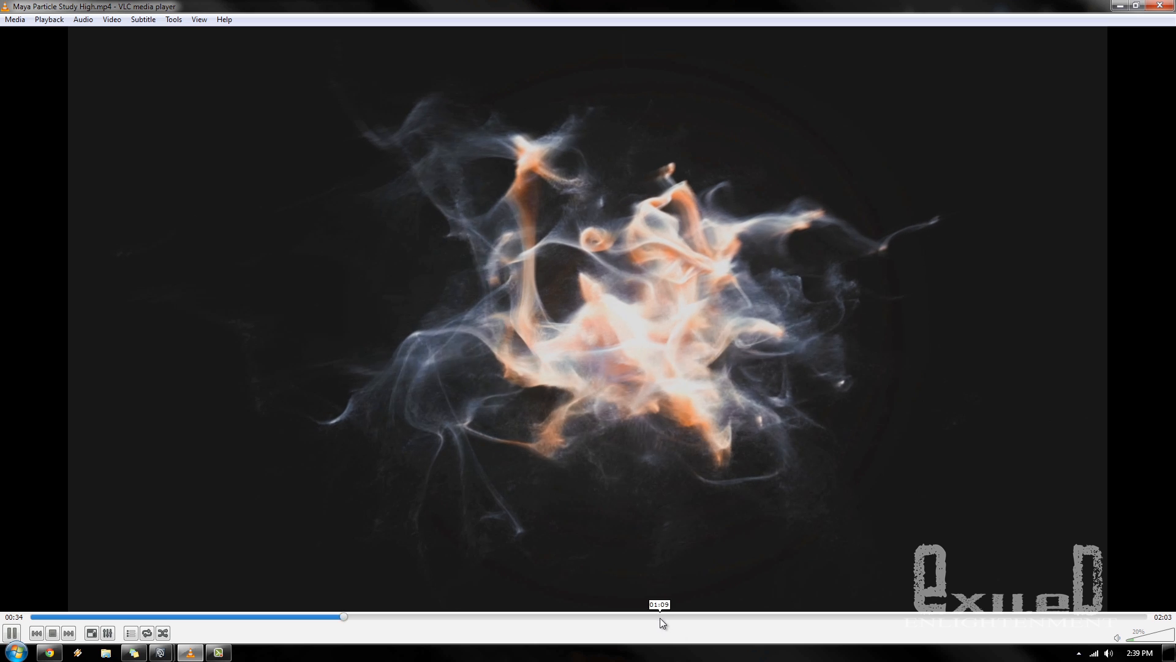
pyautogui.click(659, 617)
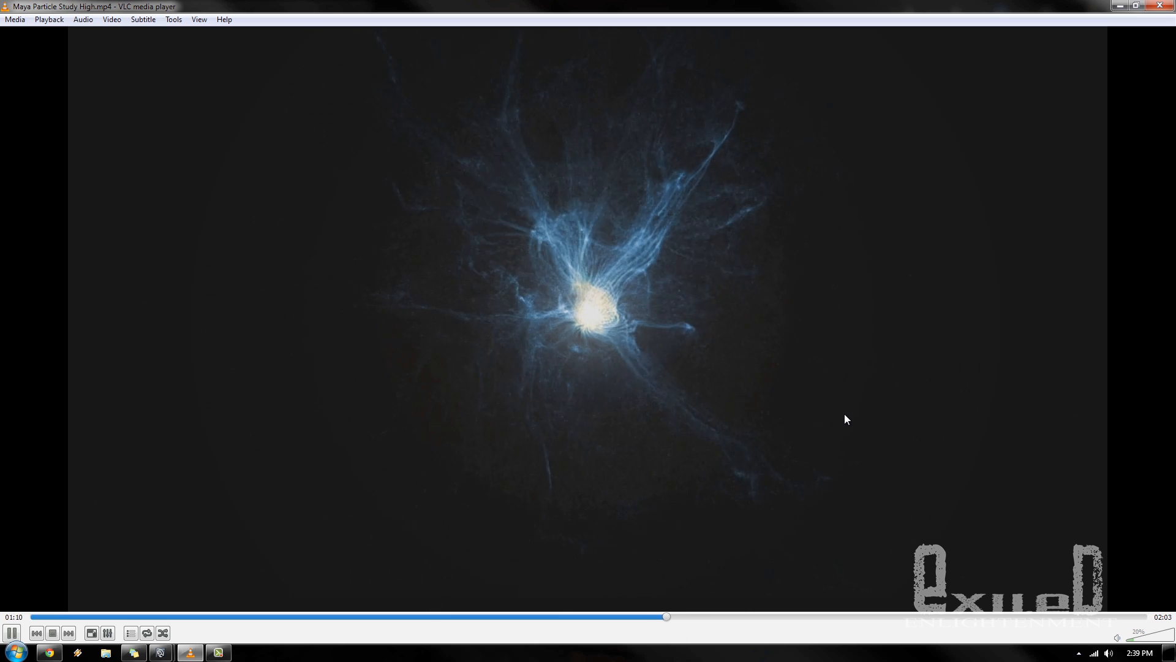
pyautogui.press('space')
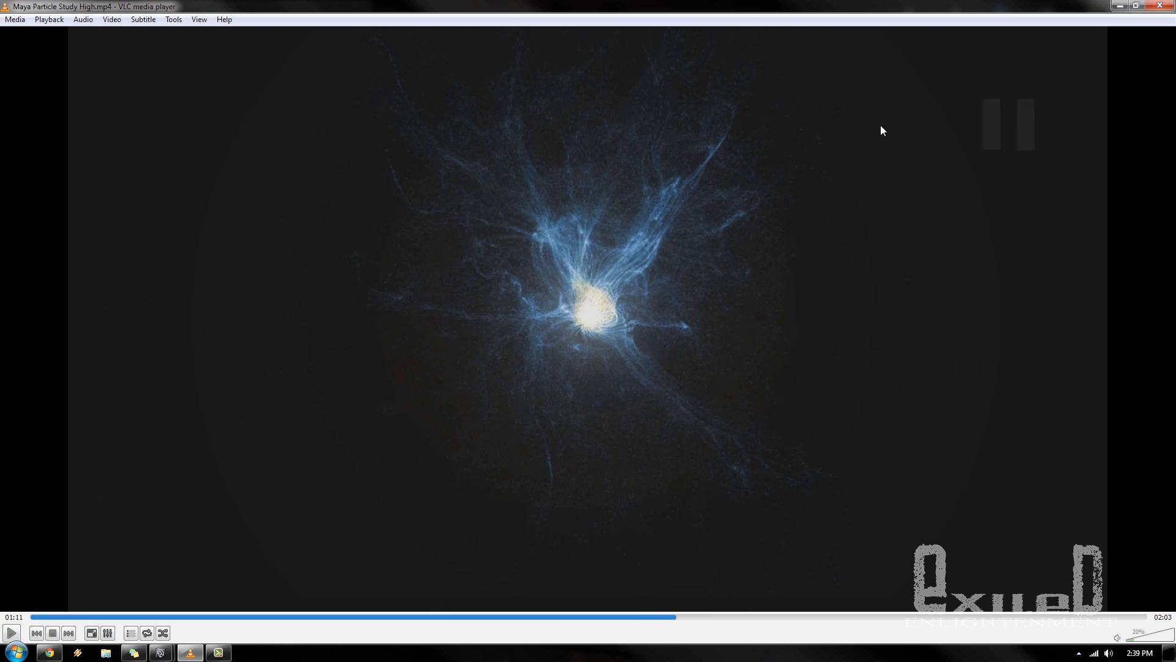
pyautogui.click(1162, 6)
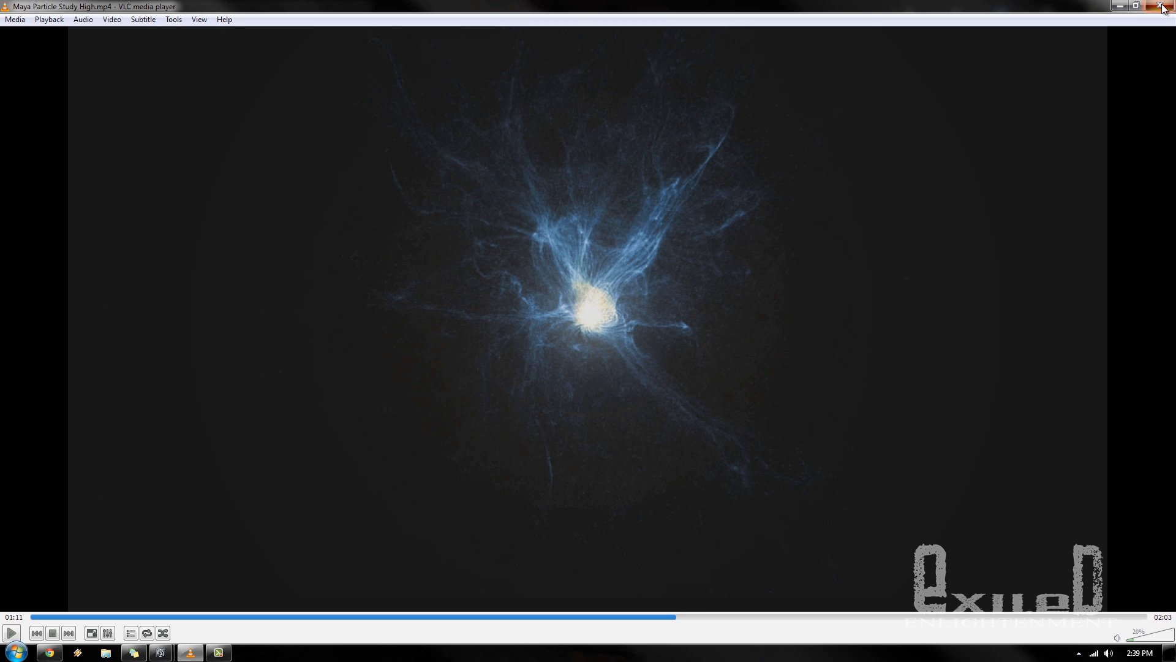
# - Open the Render Settings in Maya to look at the Krakatoa renderer options
pyautogui.keyDown('alt'); pyautogui.moveTo(644, 276); pyautogui.dragTo(609, 288); pyautogui.keyUp('alt')
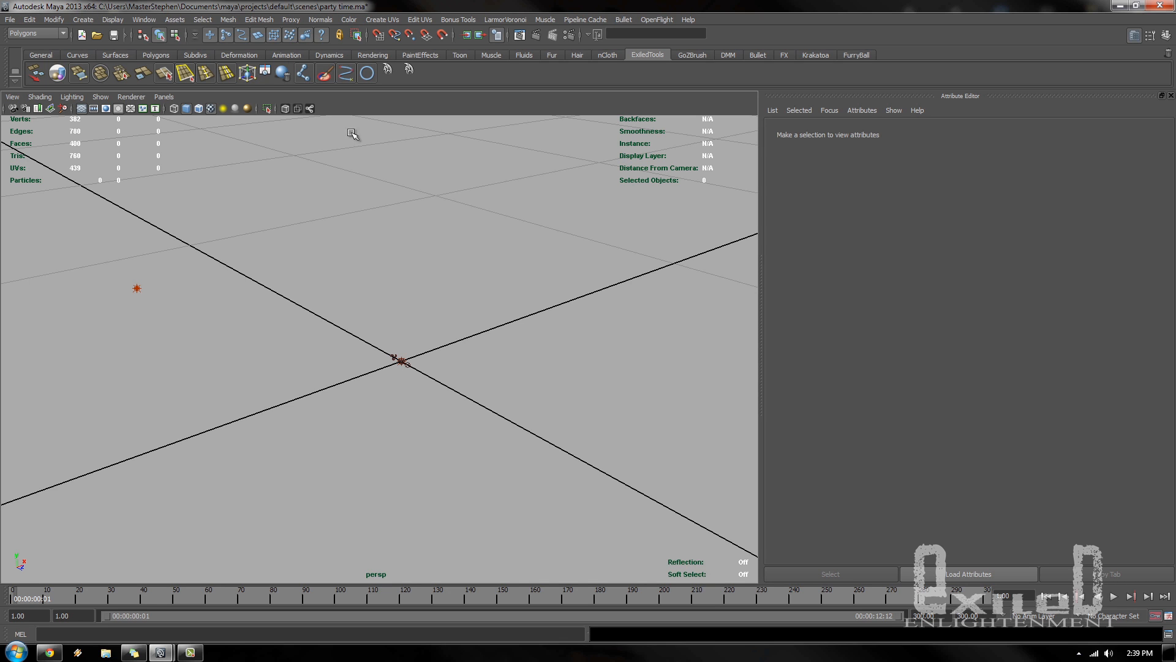
pyautogui.moveTo(526, 338)
pyautogui.keyDown('alt'); pyautogui.mouseDown()
pyautogui.moveTo(491, 318)
pyautogui.moveTo(508, 352)
pyautogui.mouseUp(); pyautogui.keyUp('alt')
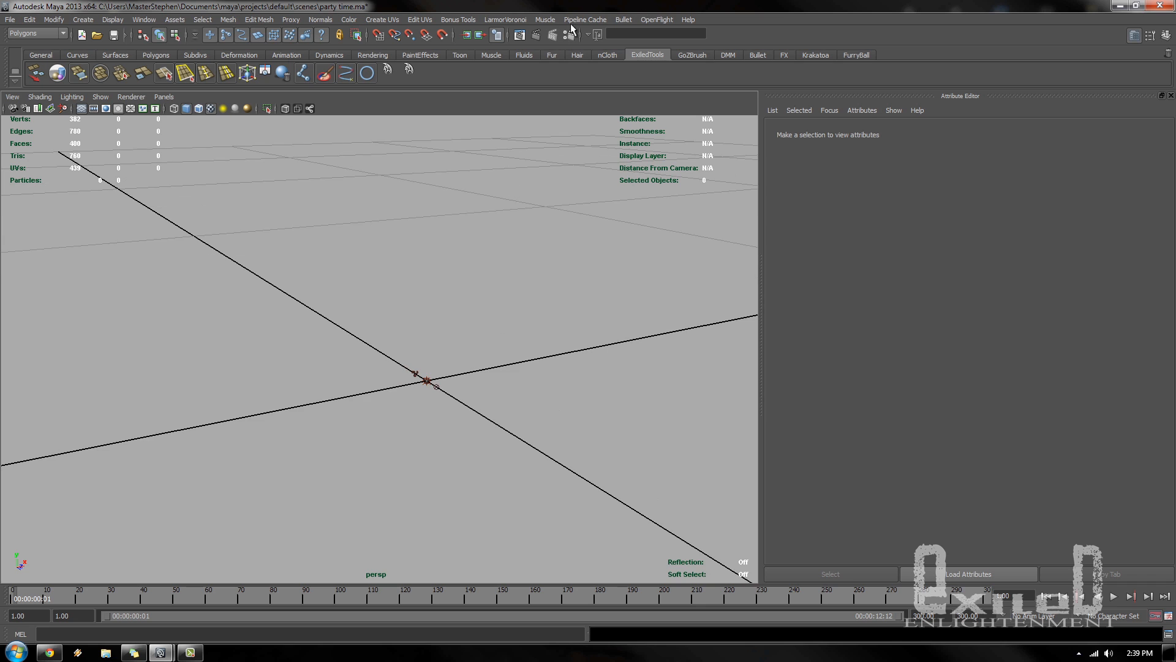
pyautogui.click(568, 35)
pyautogui.moveTo(760, 76); pyautogui.dragTo(456, 76)
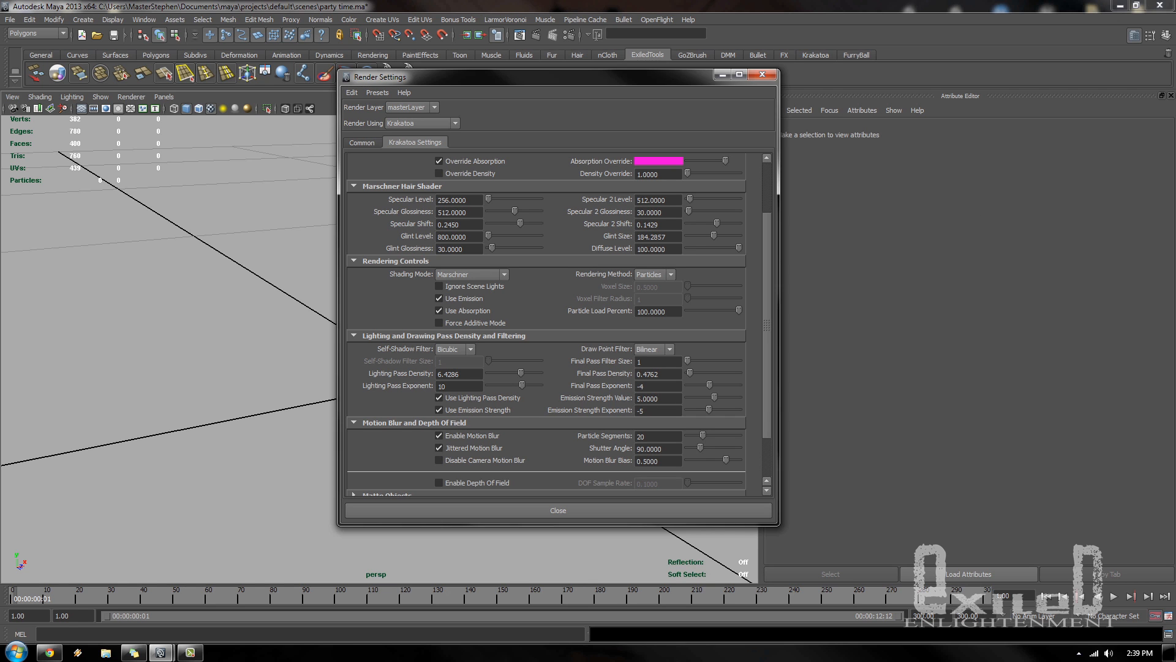
# - Switch to Chrome, read the contact instructions on the Krakatoa MY Downloads page, and return to Maya
pyautogui.click(50, 652)
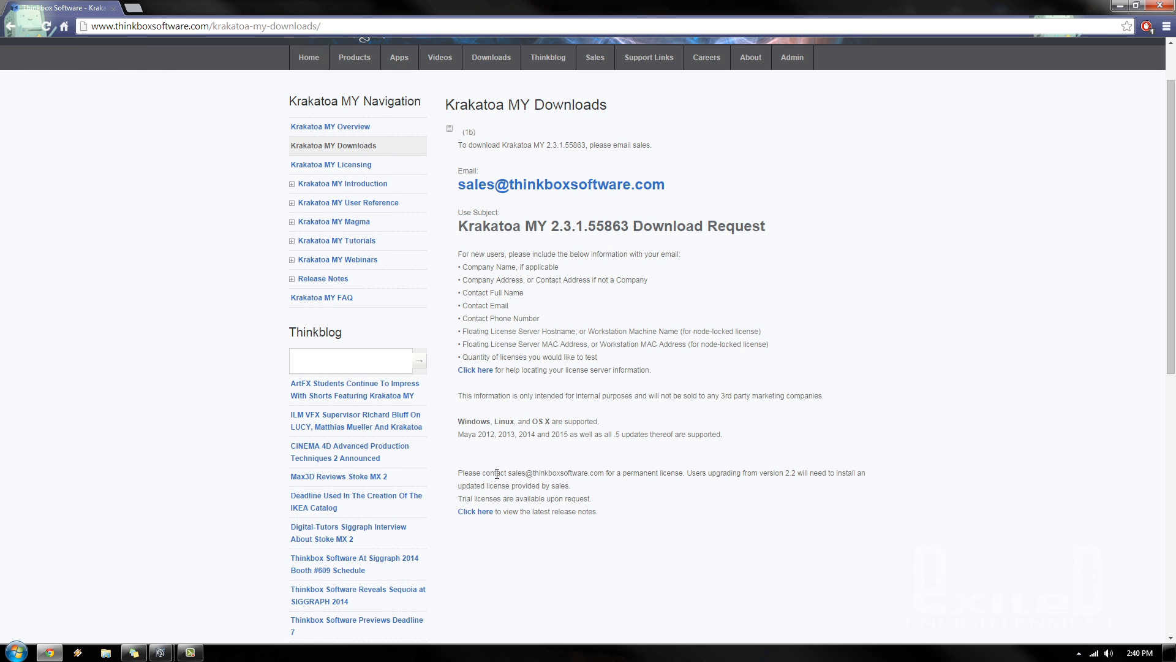
pyautogui.moveTo(505, 472); pyautogui.dragTo(584, 469)
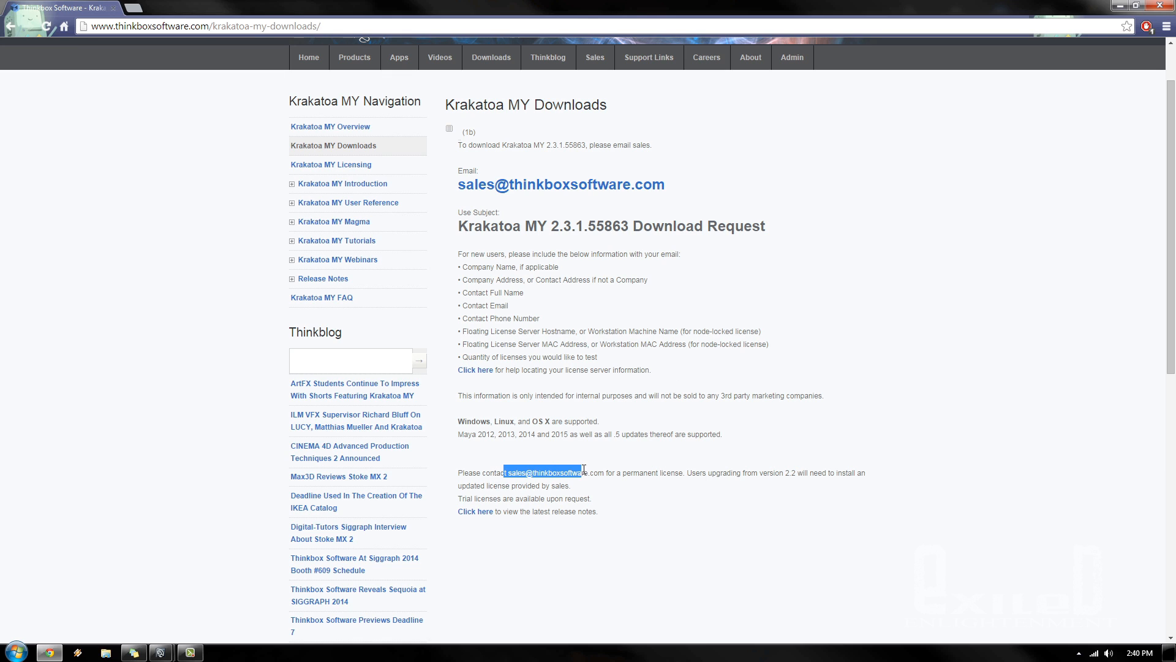
pyautogui.click(607, 464)
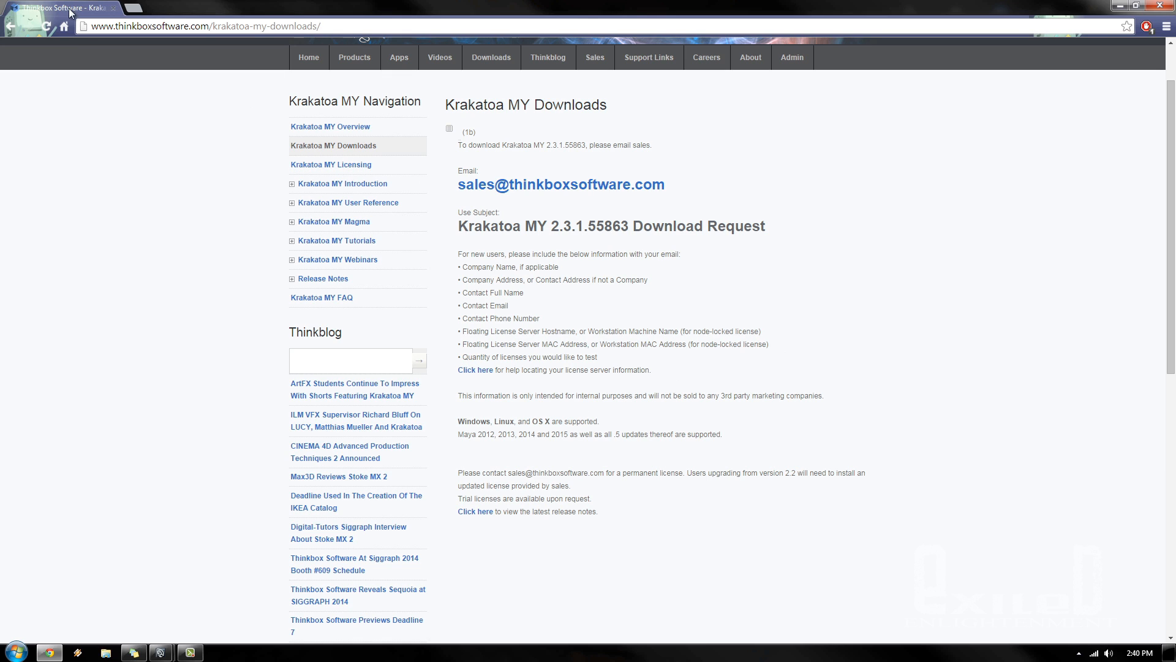
pyautogui.doubleClick(214, 3)
pyautogui.click(702, 228)
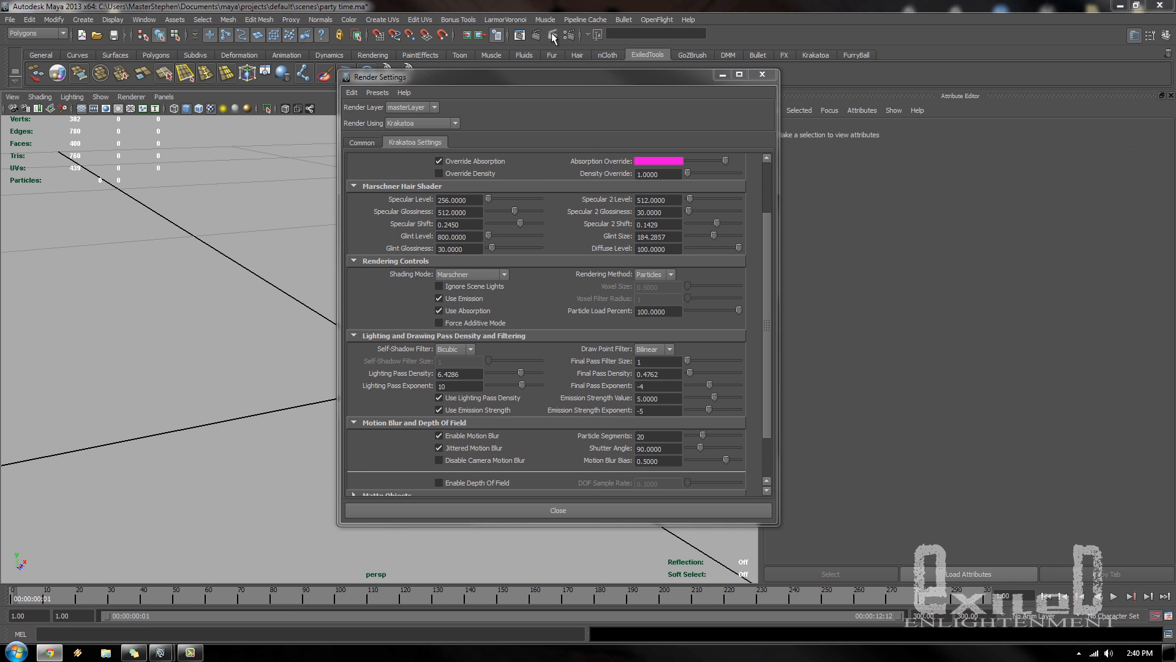
# - Review the Krakatoa settings, including the global render values, the Marschner hair shader and the rendering controls
pyautogui.moveTo(508, 74); pyautogui.dragTo(815, 70)
pyautogui.keyDown('alt'); pyautogui.moveTo(444, 337); pyautogui.dragTo(465, 340); pyautogui.keyUp('alt')
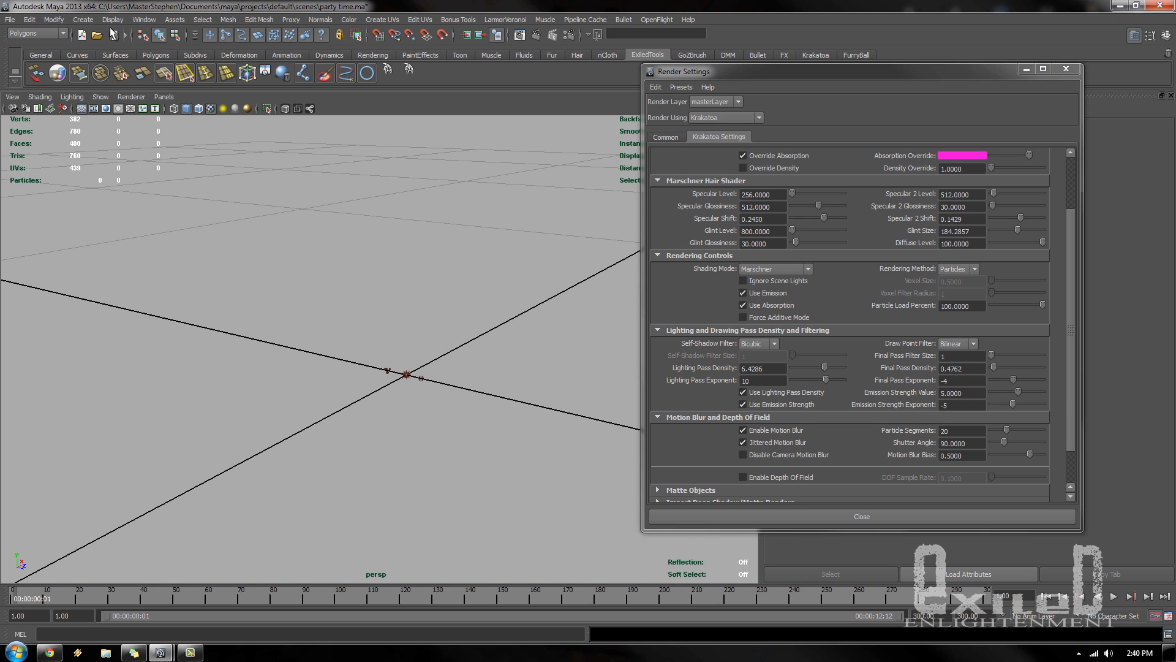
pyautogui.moveTo(777, 71); pyautogui.dragTo(421, 114)
pyautogui.scroll(3, 455, 288)
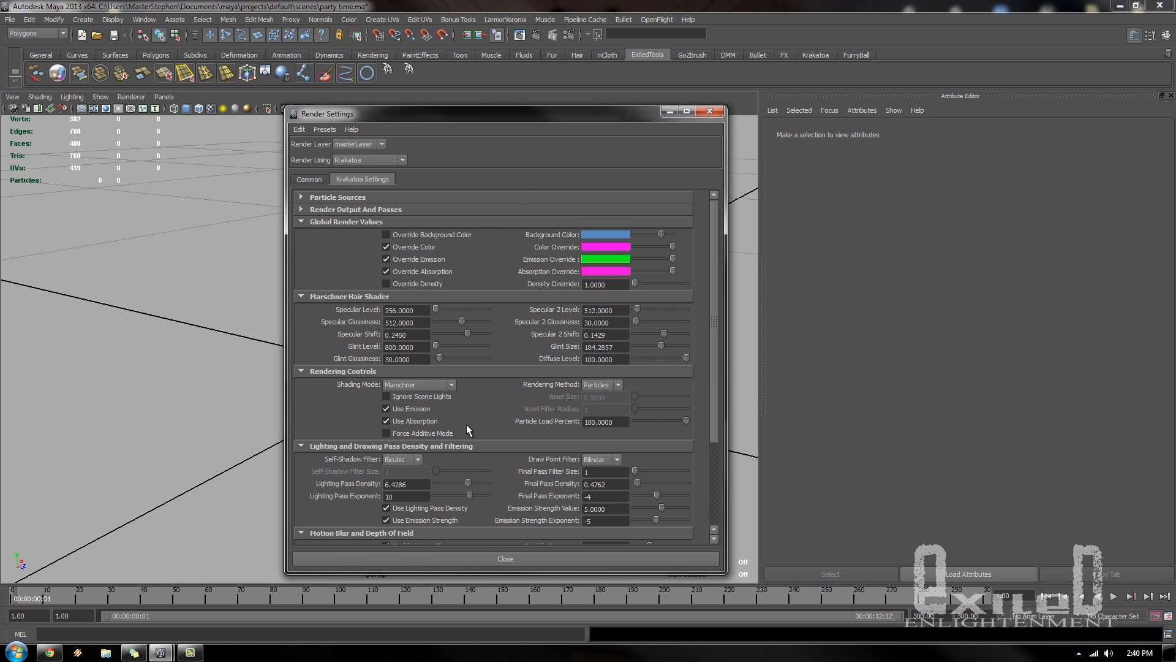
pyautogui.moveTo(491, 117); pyautogui.dragTo(887, 100)
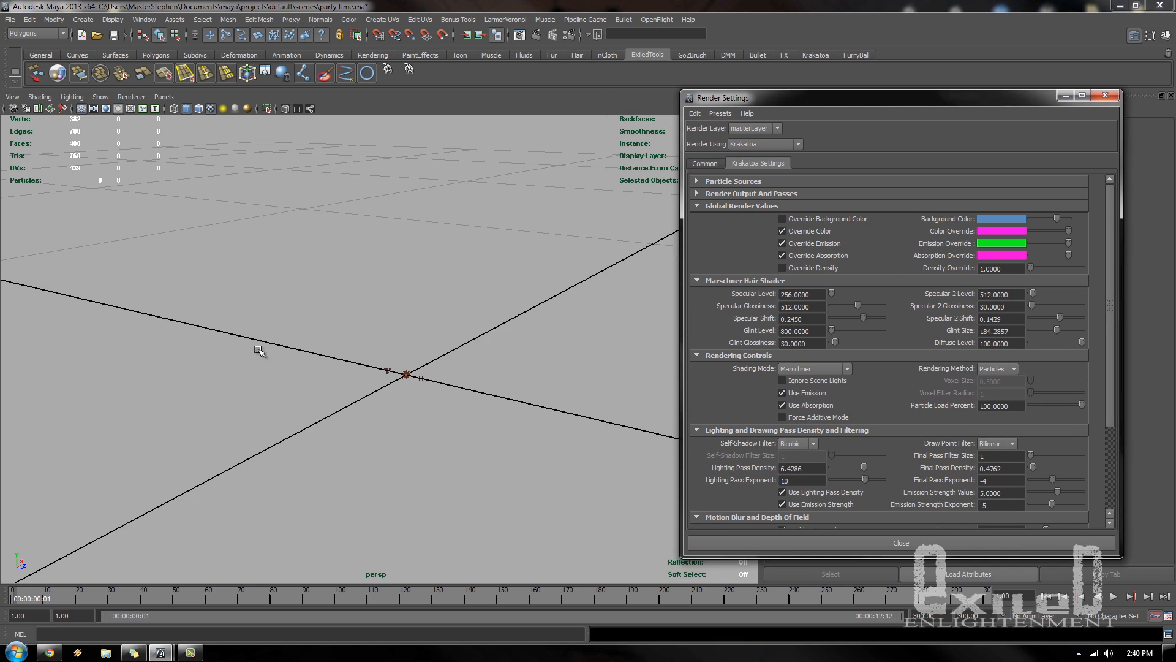
# - Play the particle simulation up to frame 22 and inspect the particle cloud
pyautogui.keyDown('alt'); pyautogui.moveTo(259, 351); pyautogui.dragTo(386, 423); pyautogui.keyUp('alt')
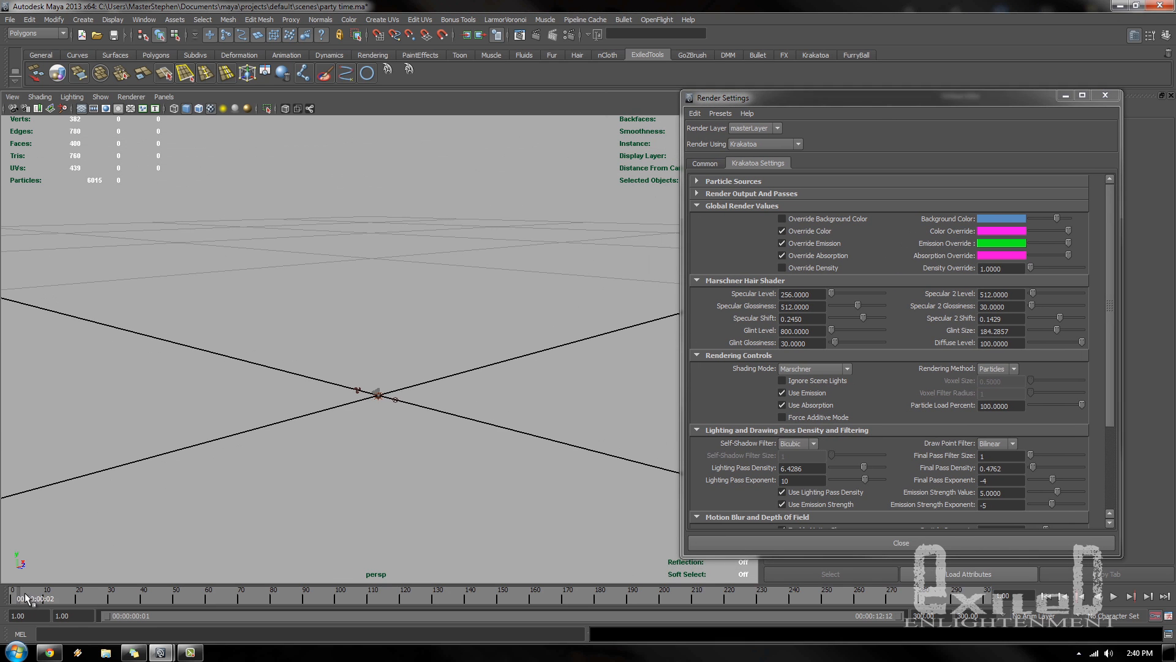
pyautogui.hotkey('alt', 'v')
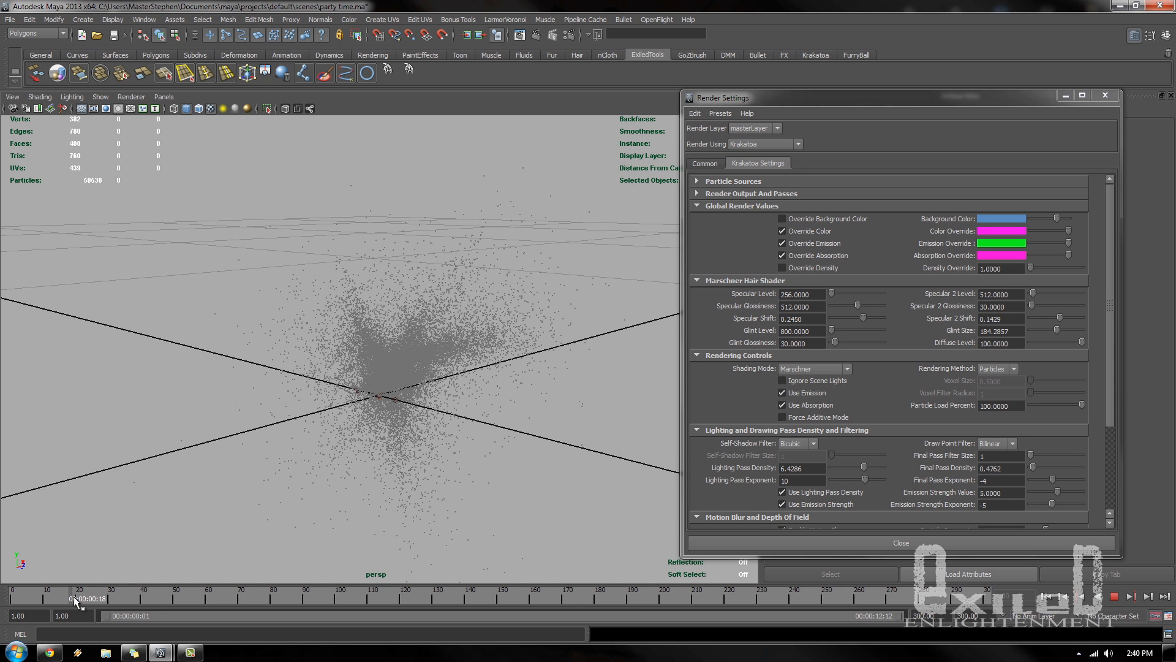
pyautogui.hotkey('alt', 'v')
pyautogui.moveTo(481, 393)
pyautogui.keyDown('alt'); pyautogui.mouseDown()
pyautogui.moveTo(485, 364)
pyautogui.moveTo(357, 376)
pyautogui.moveTo(565, 412)
pyautogui.moveTo(501, 395)
pyautogui.moveTo(487, 404)
pyautogui.mouseUp(); pyautogui.keyUp('alt')
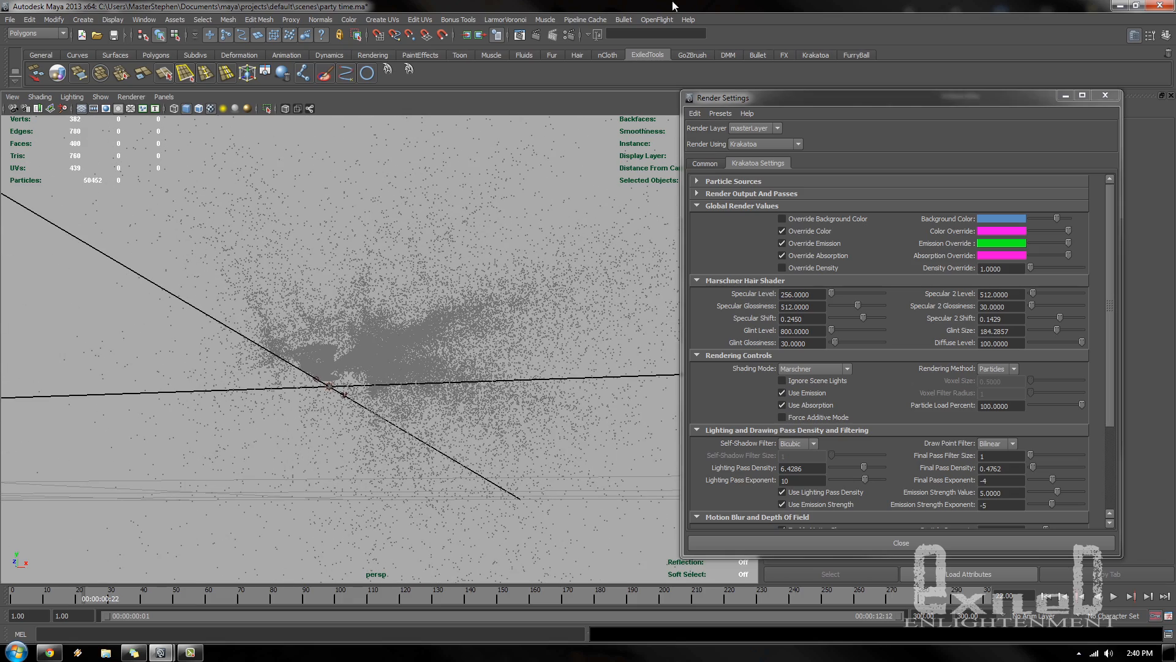
# - Render the current frame with Krakatoa, then close the render view and the render settings
pyautogui.click(536, 34)
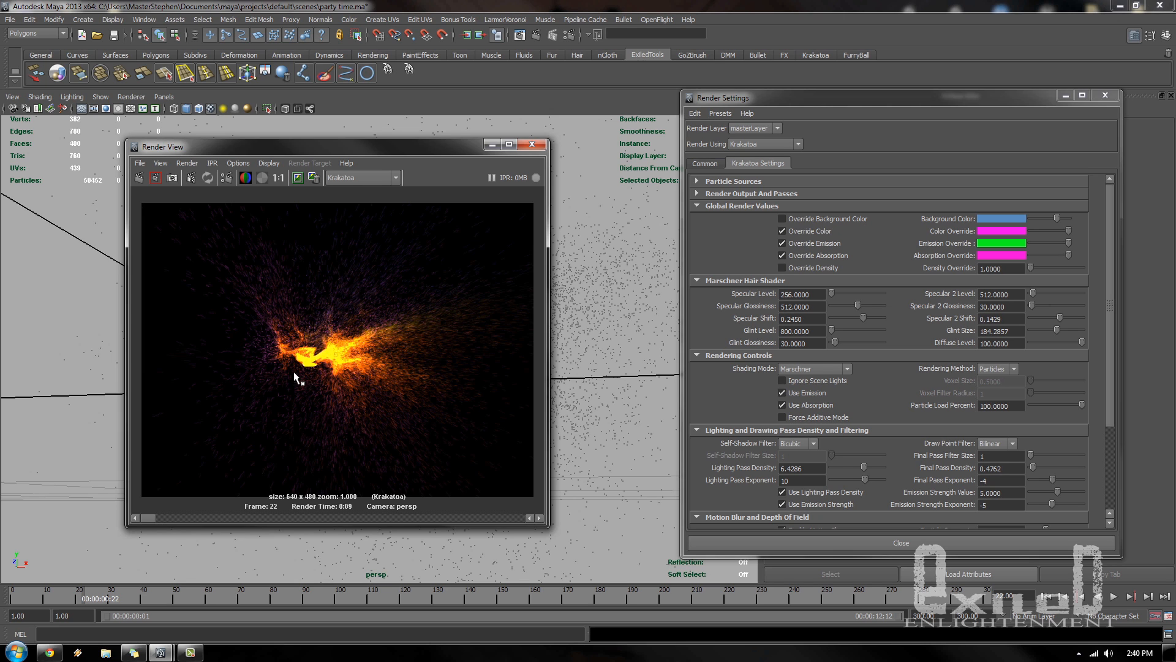
pyautogui.click(531, 145)
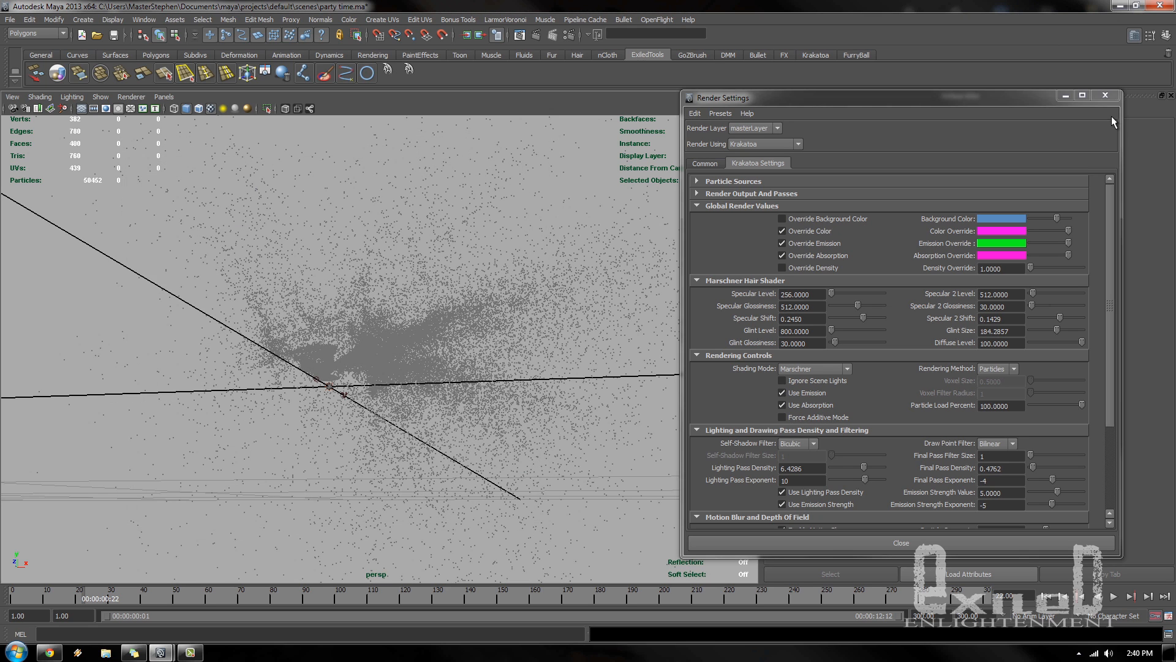
pyautogui.click(1106, 96)
# - Start a new scene without saving the changes to party time.ma
pyautogui.keyDown('alt'); pyautogui.moveTo(292, 383); pyautogui.dragTo(443, 412); pyautogui.keyUp('alt')
pyautogui.click(9, 19)
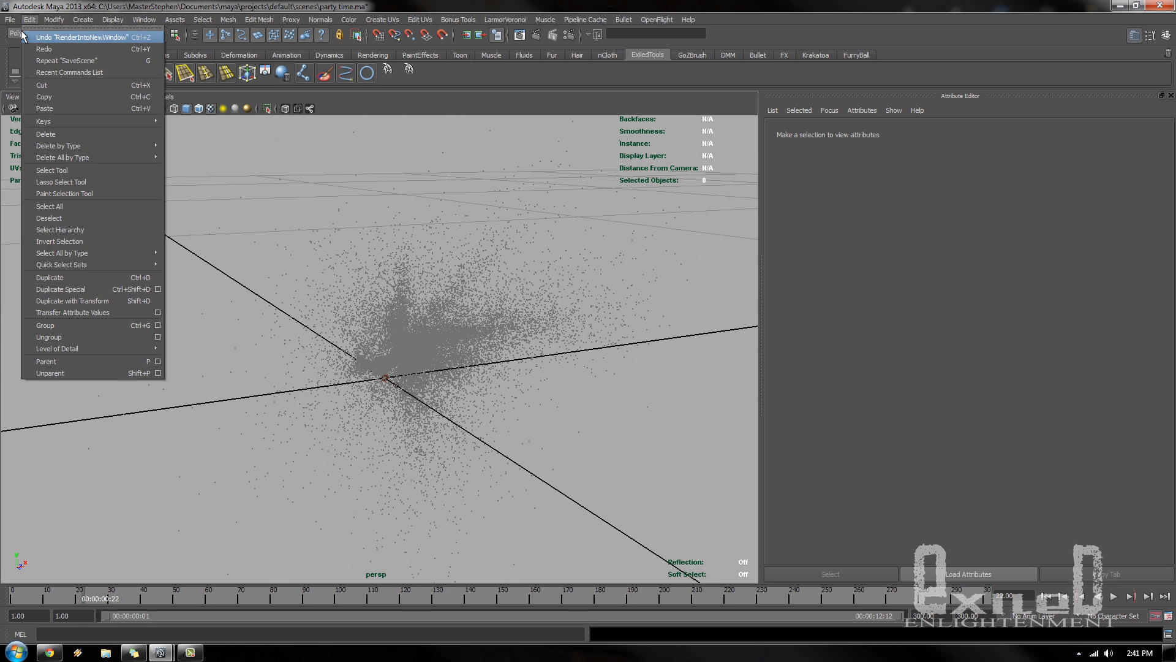
pyautogui.click(18, 38)
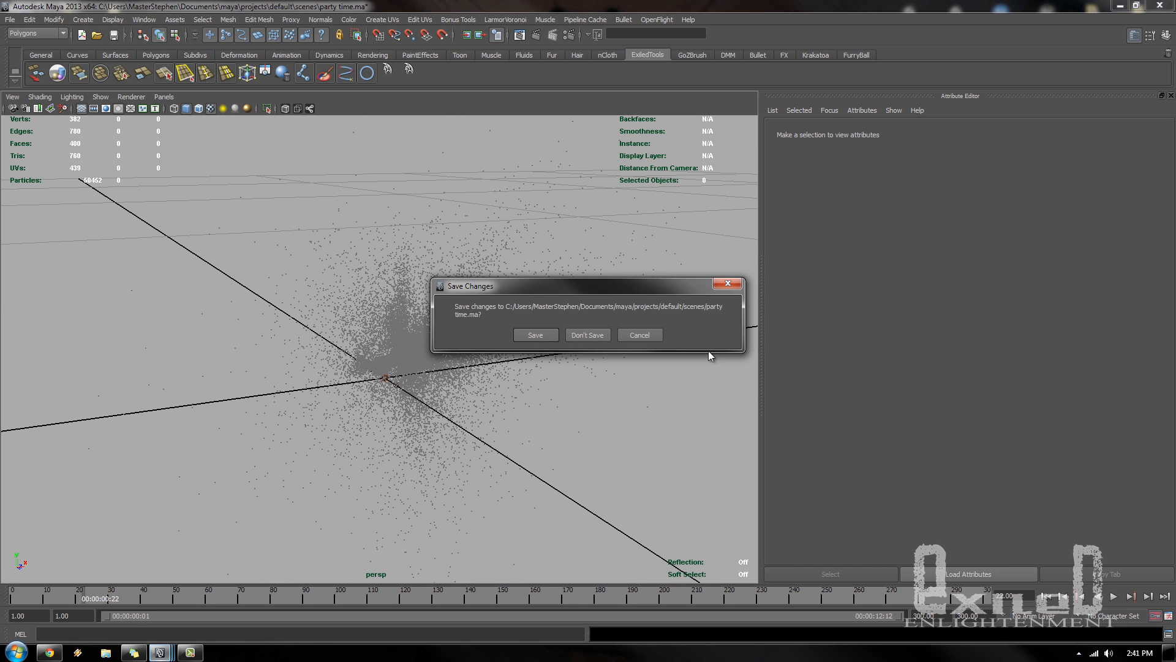
pyautogui.click(605, 337)
# - Create a polygon cylinder at the grid origin, about 26.2 in radius and 37 high, and set its axis subdivisions to 5
pyautogui.keyDown('alt'); pyautogui.moveTo(388, 384); pyautogui.dragTo(447, 335); pyautogui.keyUp('alt')
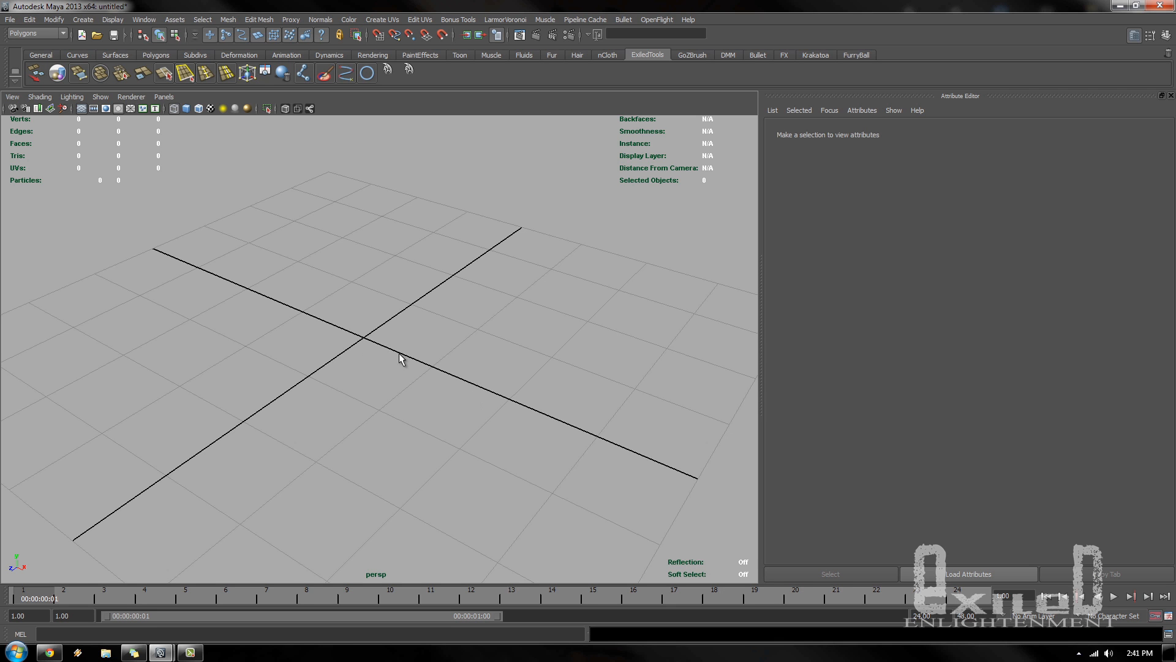
pyautogui.keyDown('alt'); pyautogui.moveTo(398, 354); pyautogui.dragTo(437, 367); pyautogui.keyUp('alt')
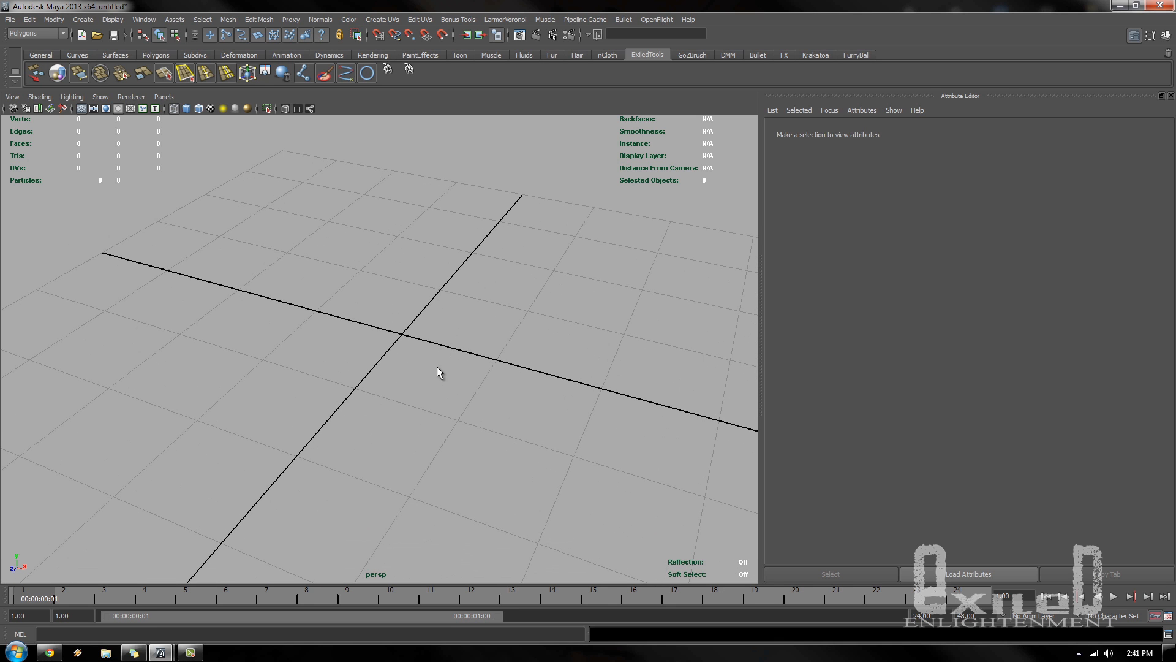
pyautogui.moveTo(421, 327)
pyautogui.keyDown('shift'); pyautogui.mouseDown(button='right')
pyautogui.moveTo(423, 306)
pyautogui.moveTo(386, 338)
pyautogui.moveTo(378, 330)
pyautogui.moveTo(466, 307)
pyautogui.moveTo(376, 332)
pyautogui.moveTo(405, 300)
pyautogui.moveTo(374, 328)
pyautogui.mouseUp(button='right'); pyautogui.keyUp('shift')
pyautogui.moveTo(402, 335); pyautogui.dragTo(422, 364)
pyautogui.keyDown('alt'); pyautogui.moveTo(582, 315); pyautogui.dragTo(570, 336, button='middle'); pyautogui.keyUp('alt')
pyautogui.press('5')
pyautogui.keyDown('alt'); pyautogui.moveTo(561, 375); pyautogui.dragTo(652, 279, button='right'); pyautogui.keyUp('alt')
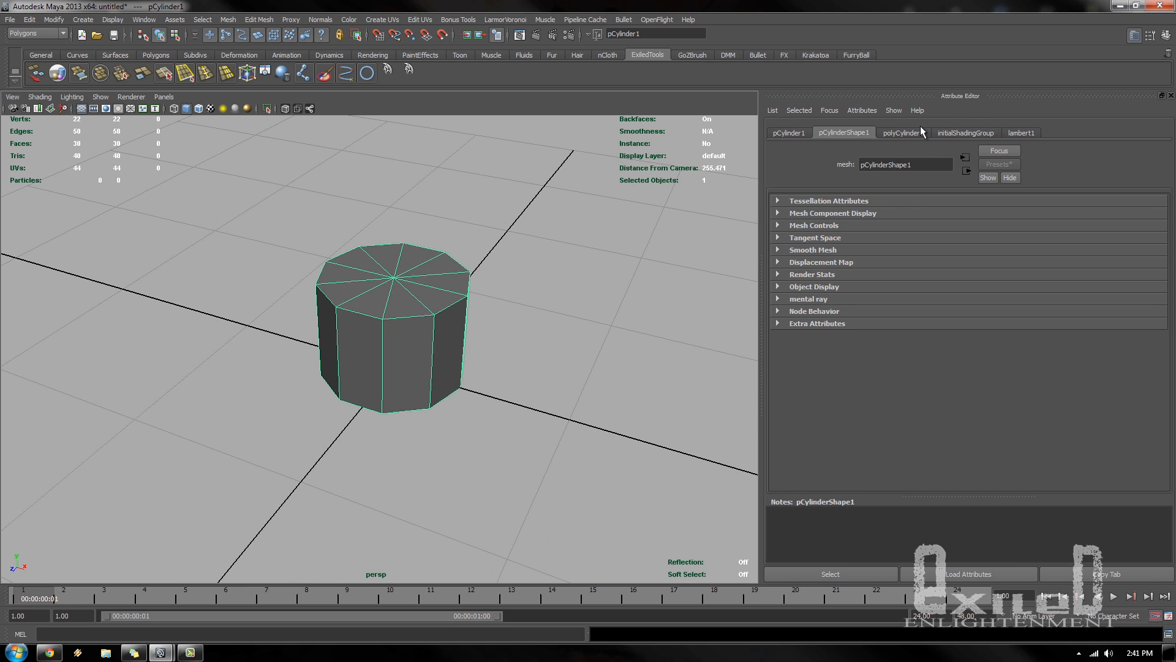
pyautogui.click(915, 134)
pyautogui.moveTo(948, 253); pyautogui.dragTo(920, 247)
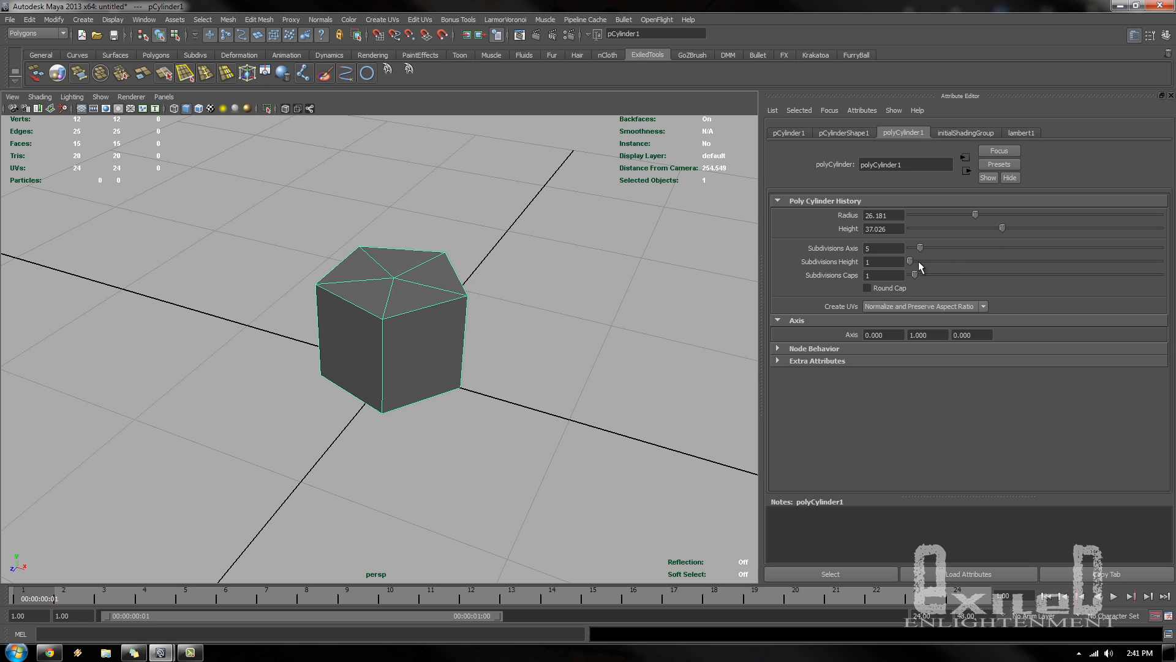
# - In the front view, select the cylinder's top vertices, lower them to about half its height, and return to the perspective view
pyautogui.moveTo(402, 295); pyautogui.dragTo(392, 309, button='right')
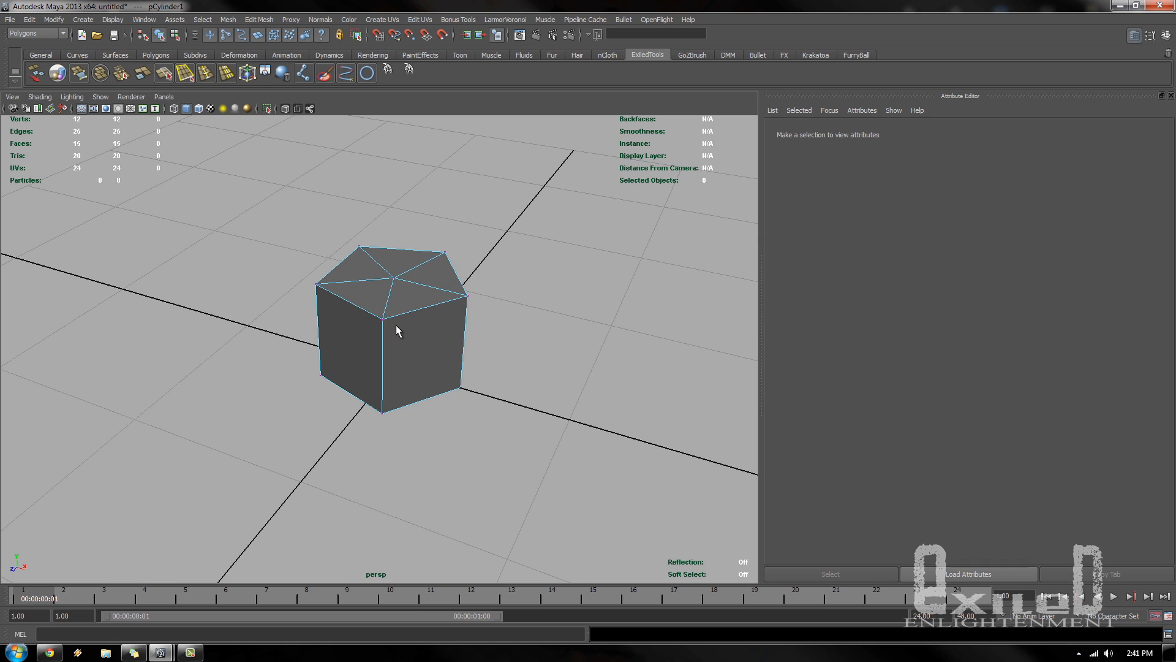
pyautogui.moveTo(406, 357); pyautogui.dragTo(390, 320, button='right')
pyautogui.scroll(-2, 392, 318)
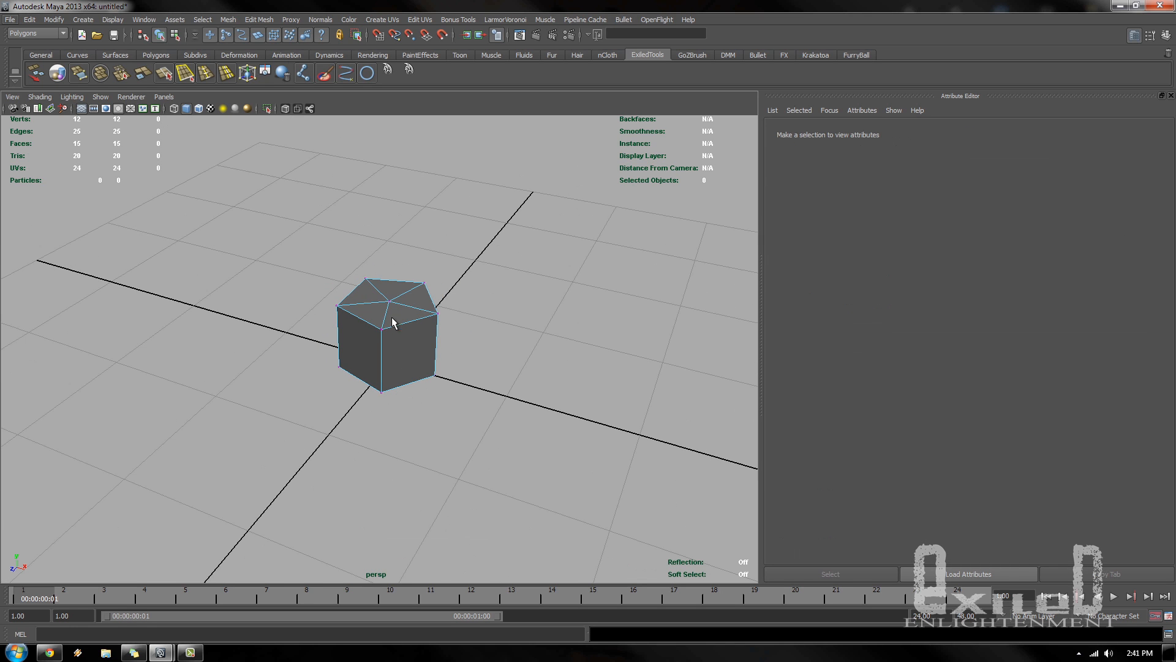
pyautogui.scroll(1, 392, 331)
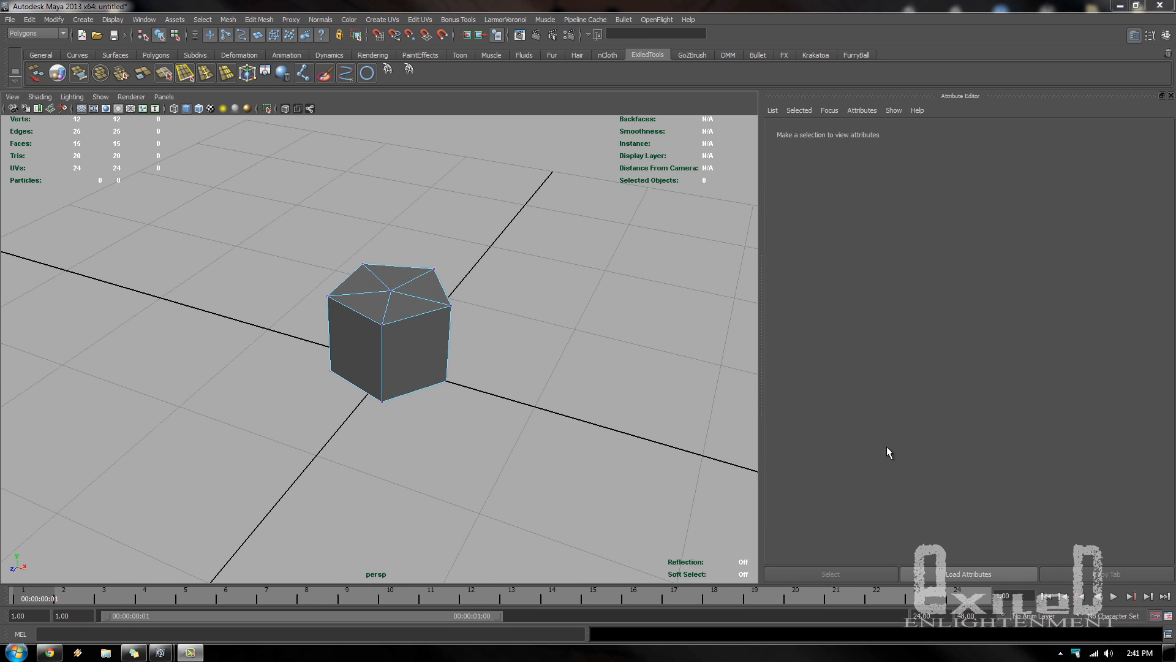
pyautogui.scroll(-2, 544, 407)
pyautogui.press('space')
pyautogui.press('space')
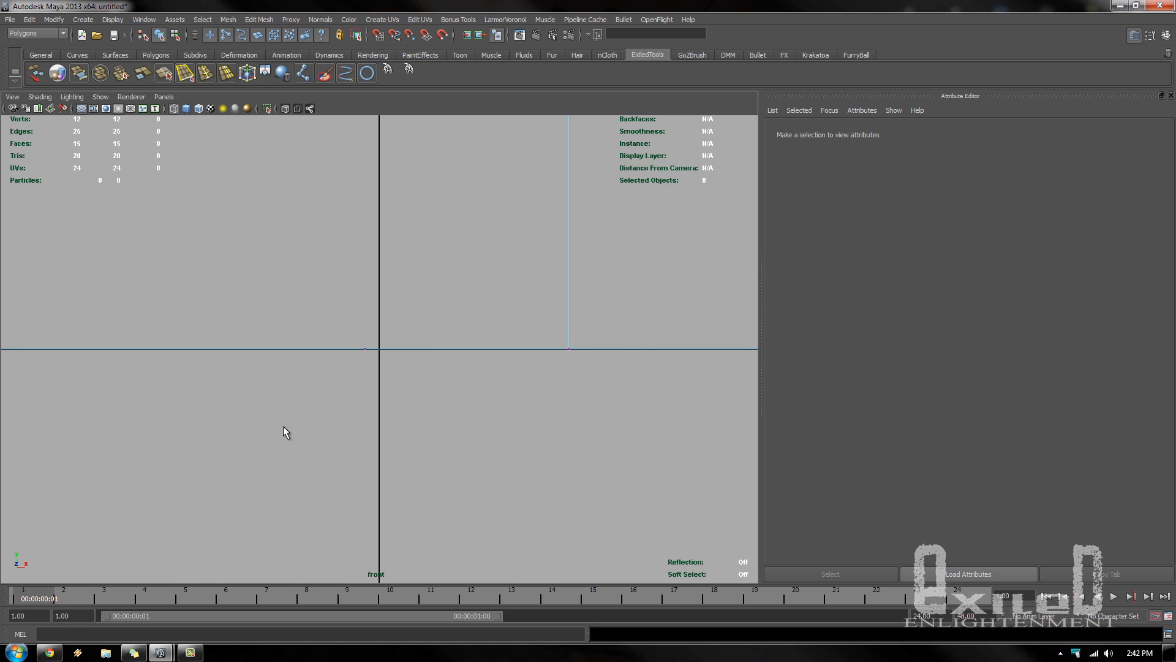
pyautogui.press('a')
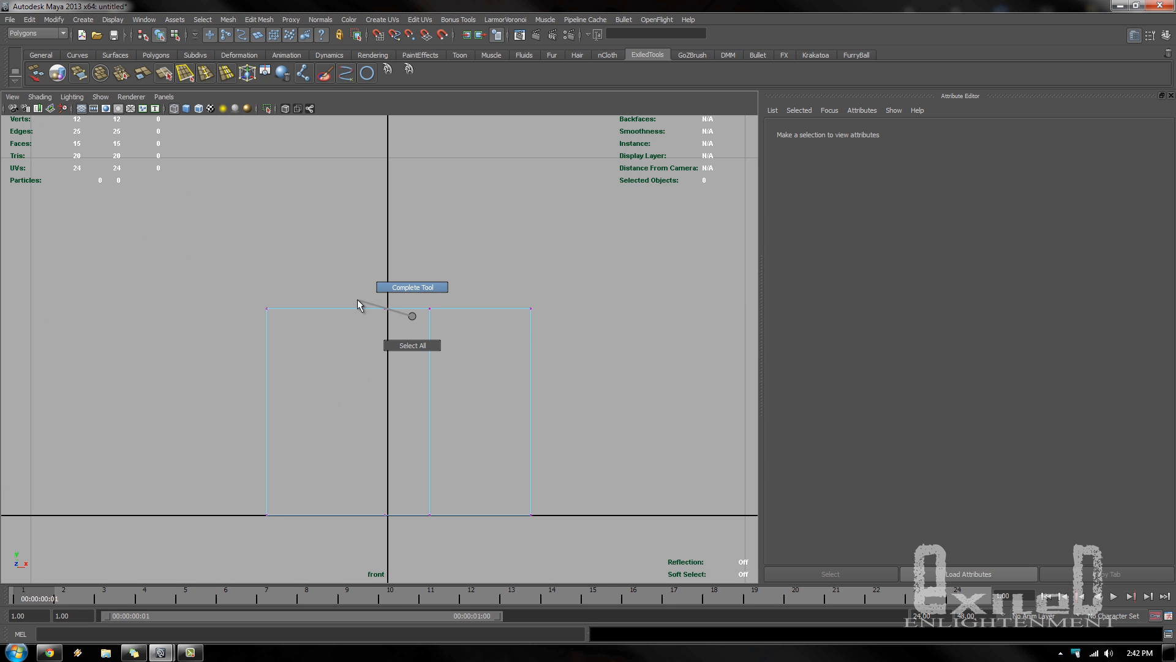
pyautogui.moveTo(358, 299); pyautogui.dragTo(379, 308, button='right')
pyautogui.moveTo(245, 276); pyautogui.dragTo(554, 343)
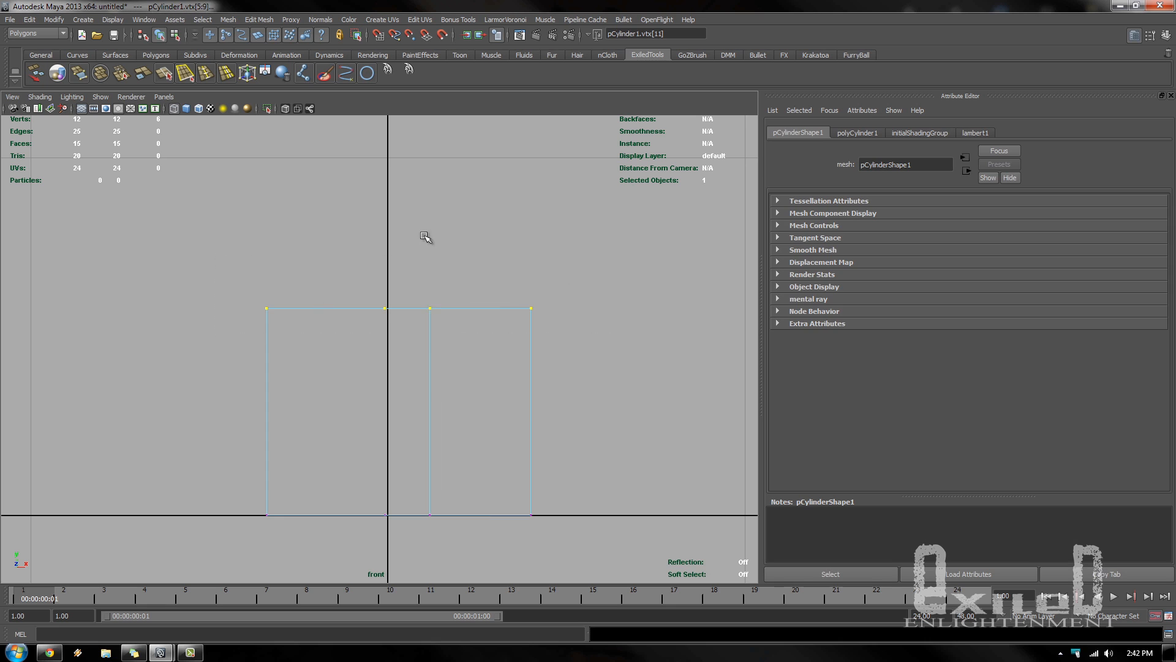
pyautogui.press('w')
pyautogui.moveTo(399, 261); pyautogui.dragTo(401, 416)
pyautogui.press('space')
pyautogui.press('space')
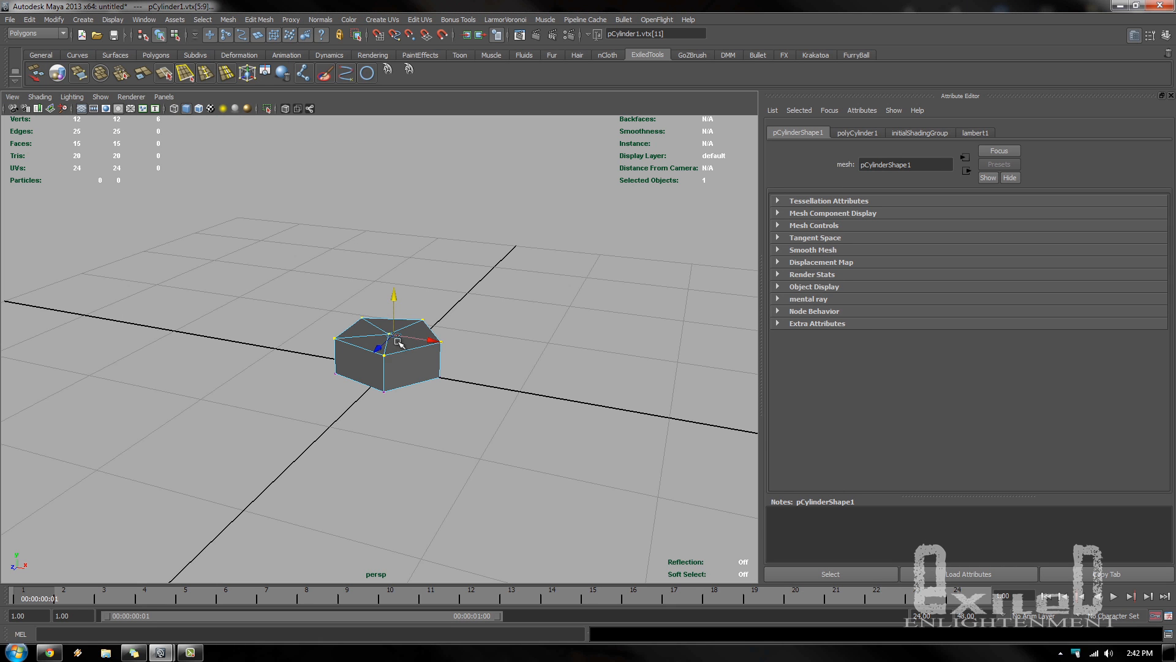
# - Select the cylinder's five side faces and extrude them with Keep Faces Together turned off
pyautogui.press('q')
pyautogui.moveTo(393, 350); pyautogui.dragTo(414, 387, button='right')
pyautogui.click(404, 365)
pyautogui.keyDown('shift'); pyautogui.doubleClick(367, 374); pyautogui.keyUp('shift')
pyautogui.click(1135, 35)
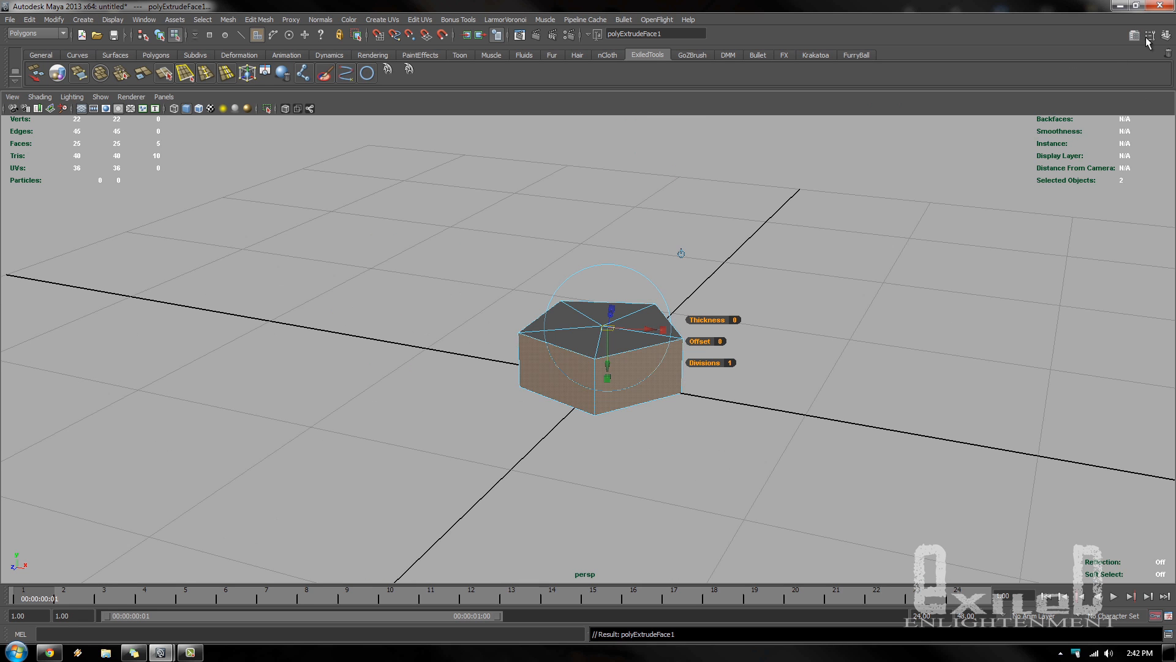
pyautogui.click(1166, 36)
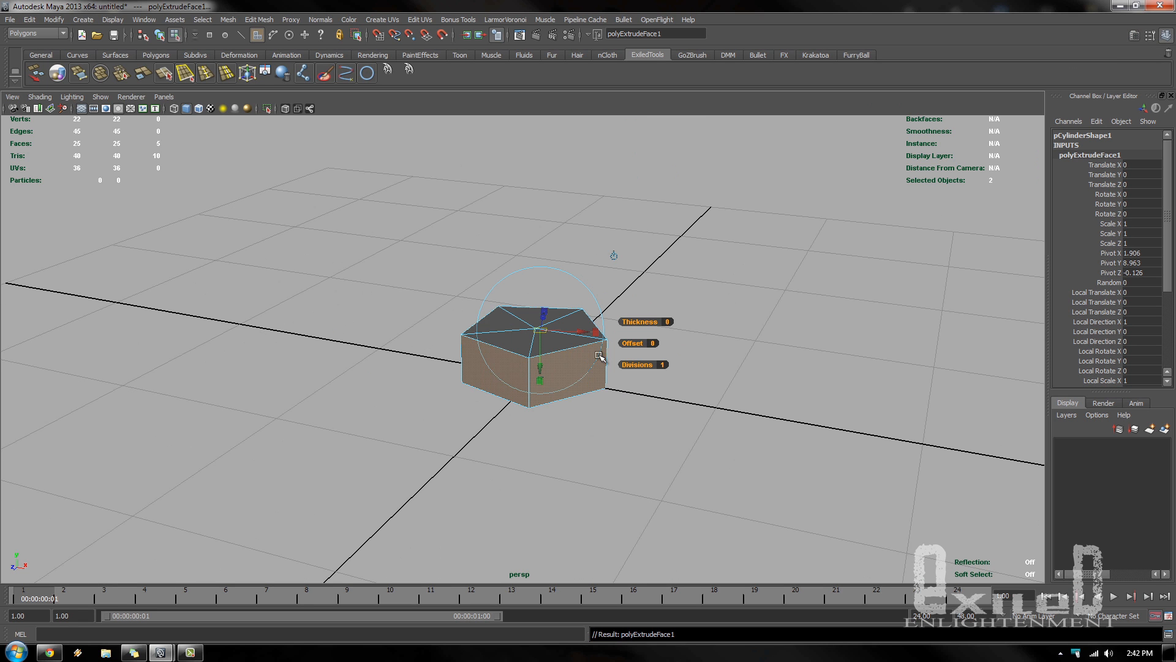
pyautogui.click(1135, 36)
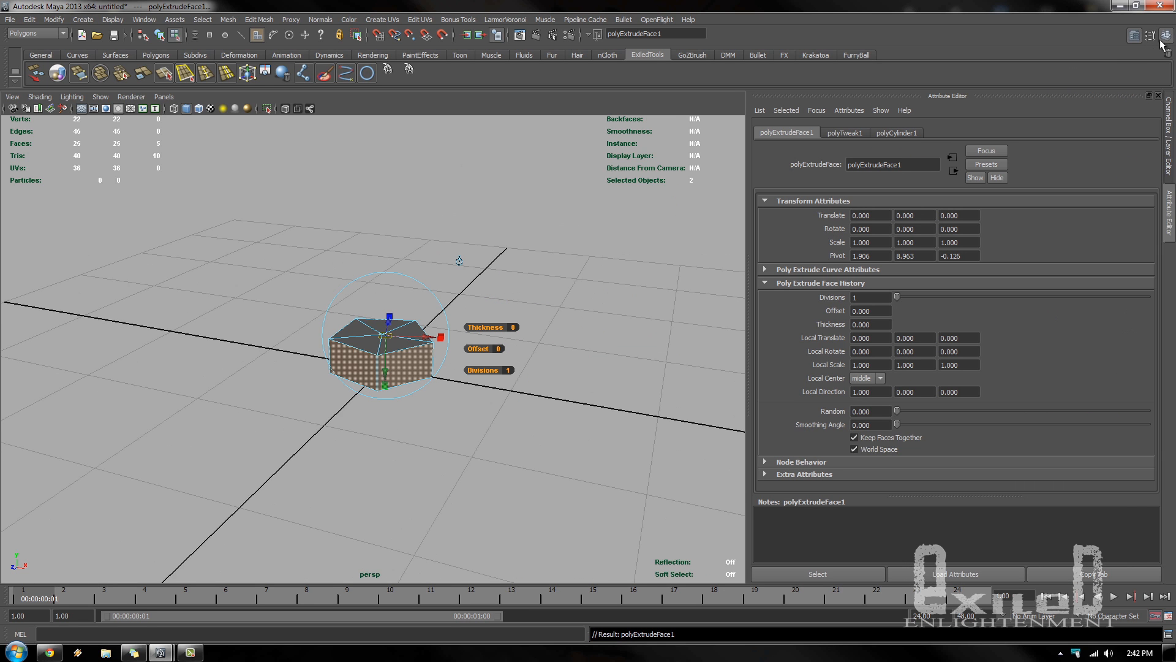
pyautogui.click(881, 439)
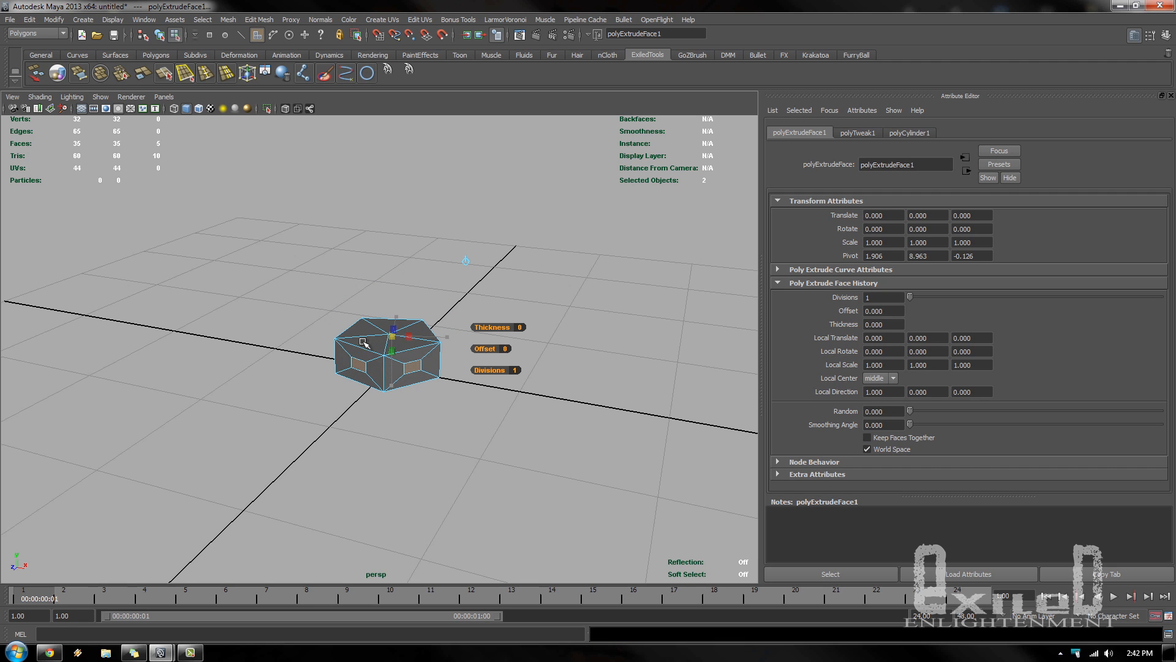
# - Scale the extruded faces to about 0.117 and move them outward about 146.5 along local Z to form five star arms
pyautogui.moveTo(362, 341); pyautogui.dragTo(358, 342)
pyautogui.keyDown('alt'); pyautogui.moveTo(492, 380); pyautogui.dragTo(417, 411); pyautogui.keyUp('alt')
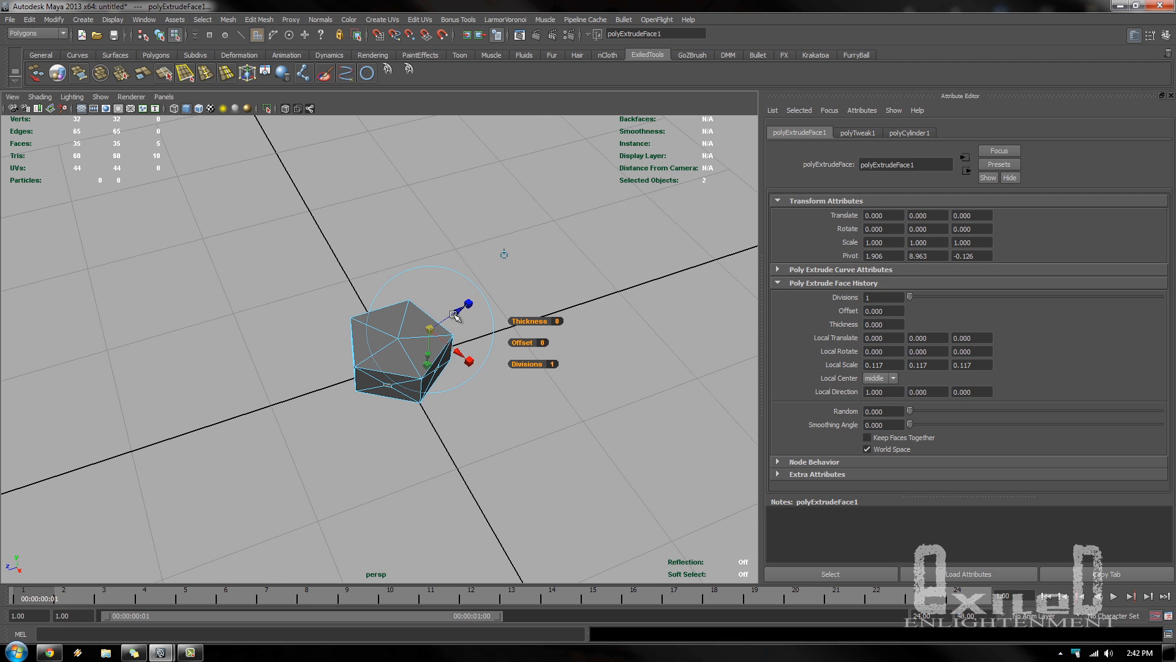
pyautogui.moveTo(454, 315); pyautogui.dragTo(662, 251)
pyautogui.keyDown('alt'); pyautogui.moveTo(456, 356); pyautogui.dragTo(420, 339); pyautogui.keyUp('alt')
pyautogui.press('q')
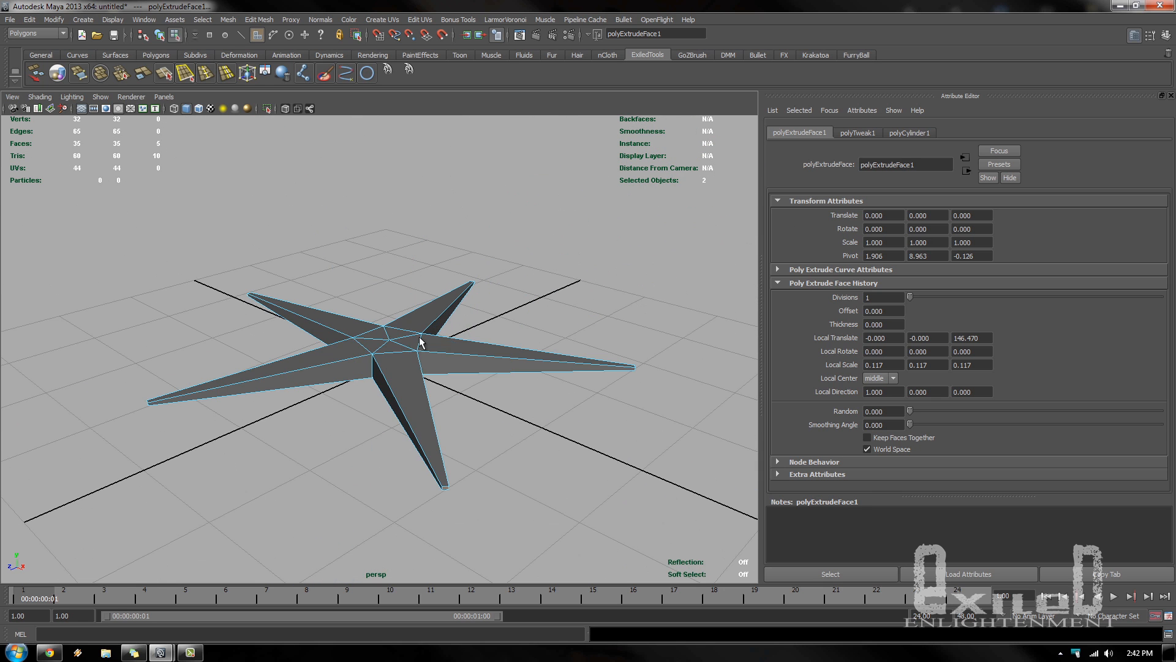
# - Merge the end vertices of each of the five star arms into a single pointed tip
pyautogui.press('F8')
pyautogui.keyDown('alt'); pyautogui.moveTo(310, 373); pyautogui.dragTo(383, 430); pyautogui.keyUp('alt')
pyautogui.moveTo(405, 379); pyautogui.dragTo(363, 379, button='right')
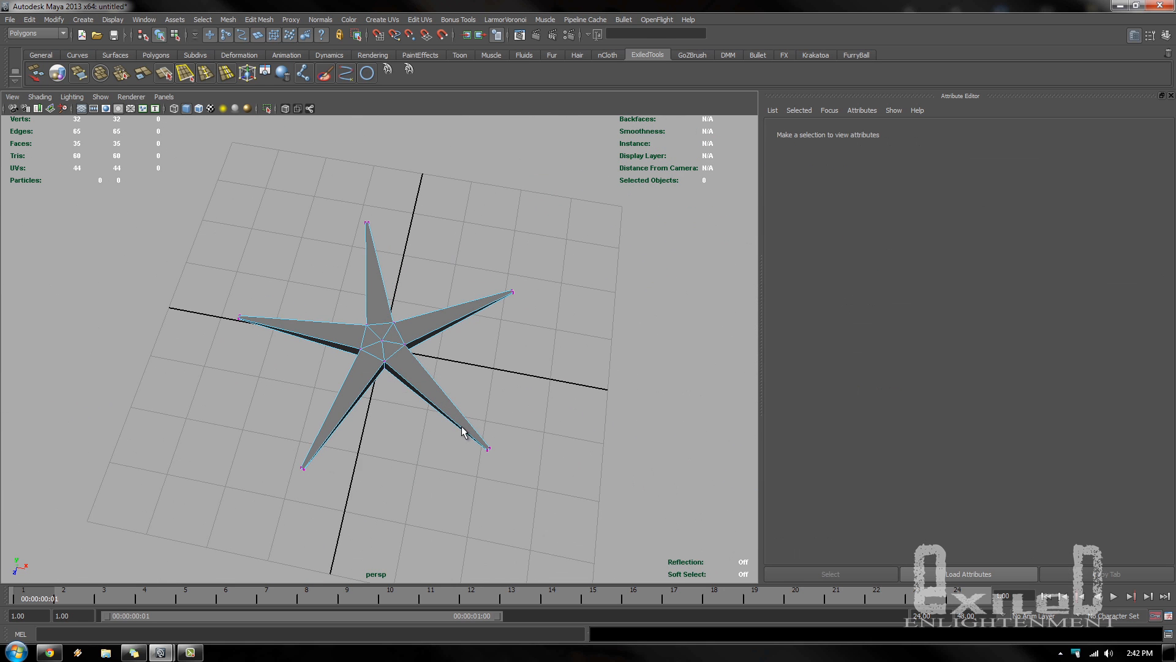
pyautogui.moveTo(462, 427); pyautogui.dragTo(508, 469)
pyautogui.keyDown('shift'); pyautogui.moveTo(407, 456); pyautogui.dragTo(406, 346, button='right'); pyautogui.keyUp('shift')
pyautogui.moveTo(265, 438); pyautogui.dragTo(343, 490)
pyautogui.keyDown('shift'); pyautogui.moveTo(363, 494); pyautogui.dragTo(356, 346, button='right'); pyautogui.keyUp('shift')
pyautogui.moveTo(225, 305); pyautogui.dragTo(260, 331)
pyautogui.keyDown('shift'); pyautogui.moveTo(348, 360); pyautogui.dragTo(345, 255, button='right'); pyautogui.keyUp('shift')
pyautogui.moveTo(404, 259); pyautogui.dragTo(323, 135)
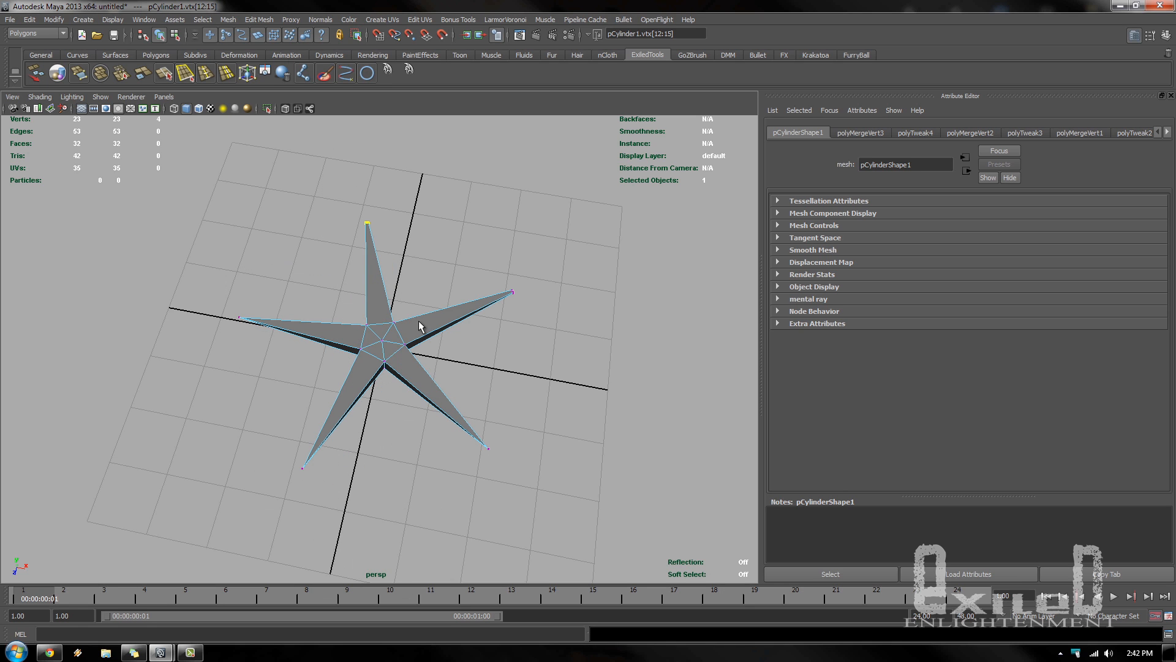
pyautogui.keyDown('shift'); pyautogui.moveTo(419, 326); pyautogui.dragTo(410, 201, button='right'); pyautogui.keyUp('shift')
pyautogui.moveTo(488, 262); pyautogui.dragTo(542, 304)
pyautogui.keyDown('shift'); pyautogui.moveTo(425, 364); pyautogui.dragTo(428, 254, button='right'); pyautogui.keyUp('shift')
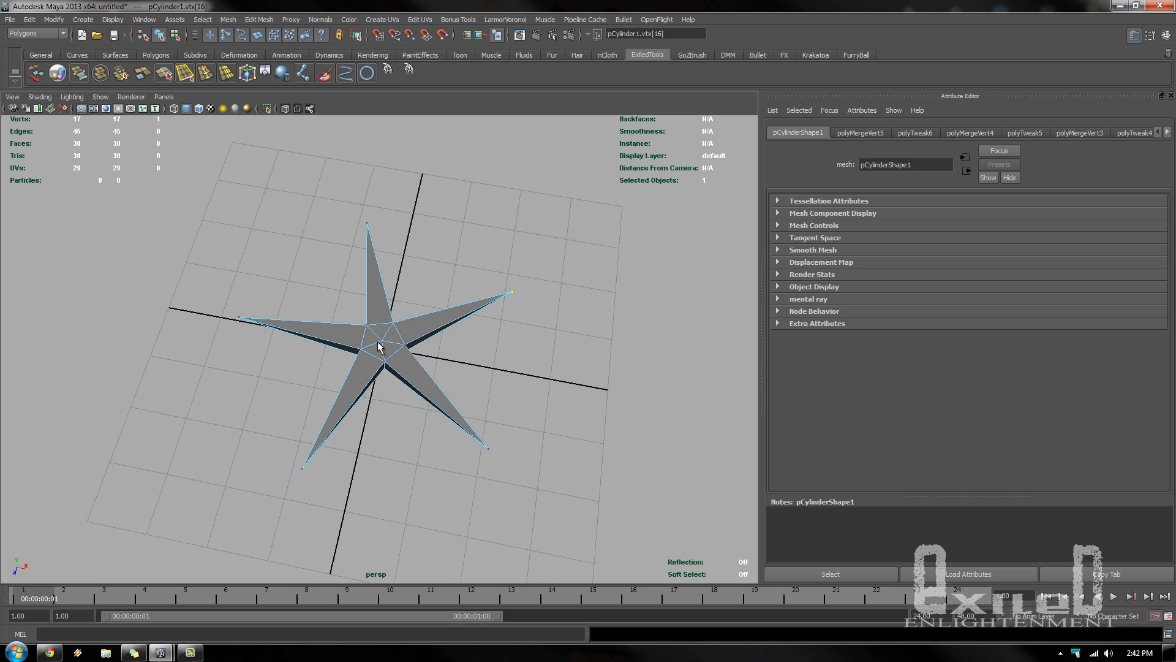
# - Return to object mode, select the star and rotate it upright so it stands perpendicular to the grid
pyautogui.moveTo(379, 351); pyautogui.dragTo(411, 325, button='right')
pyautogui.click(387, 348)
pyautogui.scroll(5, 472, 377)
pyautogui.keyDown('alt'); pyautogui.moveTo(478, 380); pyautogui.dragTo(447, 349); pyautogui.keyUp('alt')
pyautogui.press('e')
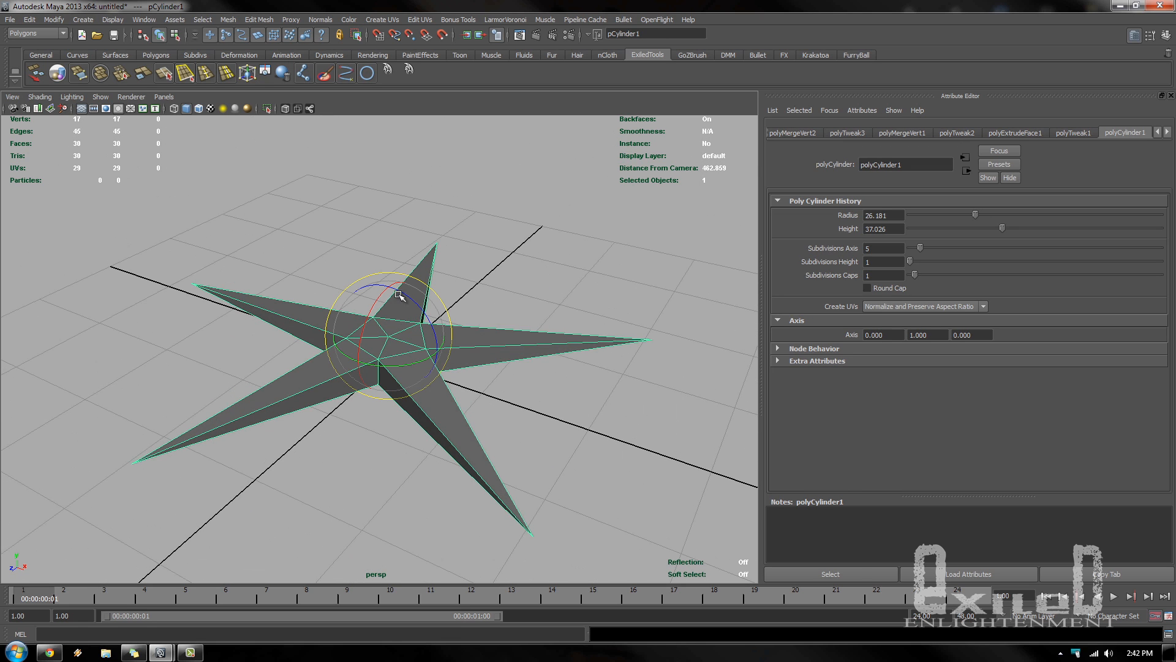
pyautogui.moveTo(380, 292); pyautogui.dragTo(380, 370)
pyautogui.keyDown('alt'); pyautogui.moveTo(459, 370); pyautogui.dragTo(524, 330); pyautogui.keyUp('alt')
pyautogui.scroll(-4, 490, 330)
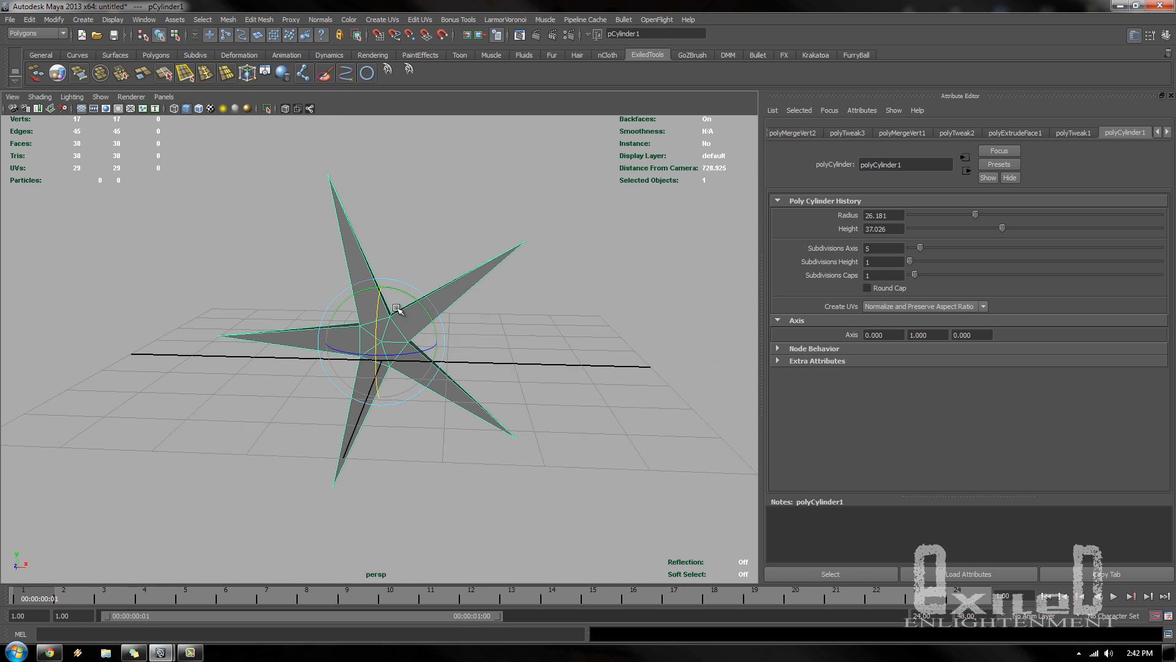
# - Examine the upright star from the side, the front and close up
pyautogui.press('w')
pyautogui.moveTo(394, 310); pyautogui.dragTo(448, 327)
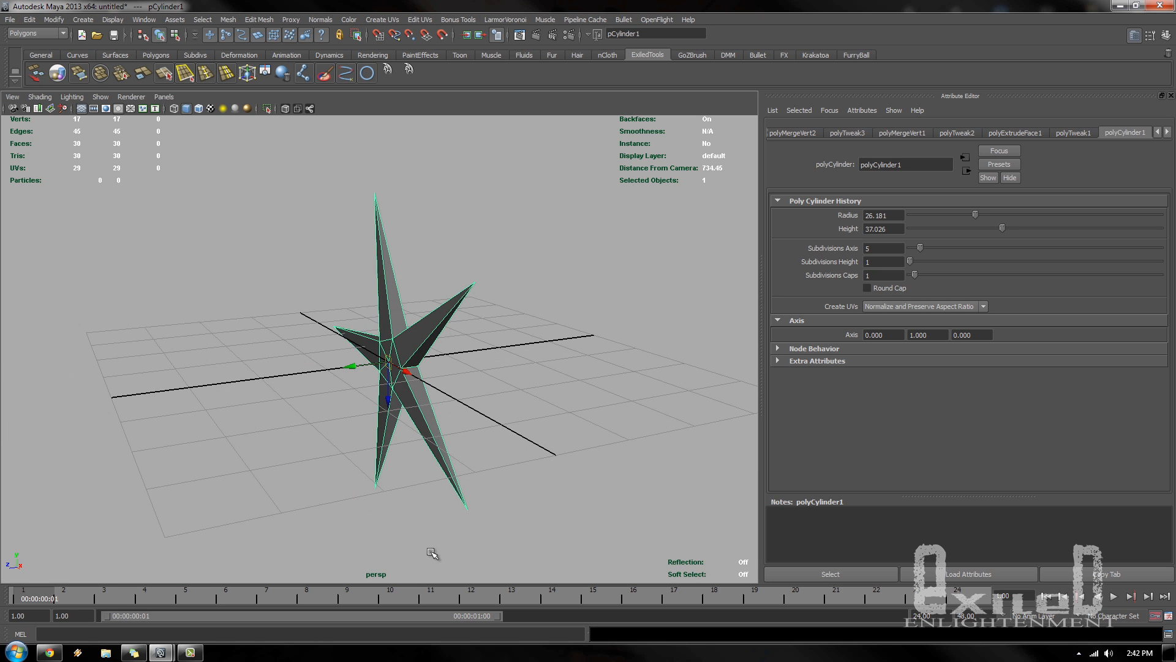
pyautogui.moveTo(419, 338); pyautogui.dragTo(479, 325, button='right')
pyautogui.click(525, 350)
pyautogui.scroll(2, 441, 357)
pyautogui.keyDown('alt'); pyautogui.moveTo(423, 364); pyautogui.dragTo(490, 343); pyautogui.keyUp('alt')
pyautogui.click(393, 381)
pyautogui.keyDown('alt'); pyautogui.moveTo(313, 383); pyautogui.dragTo(386, 367); pyautogui.keyUp('alt')
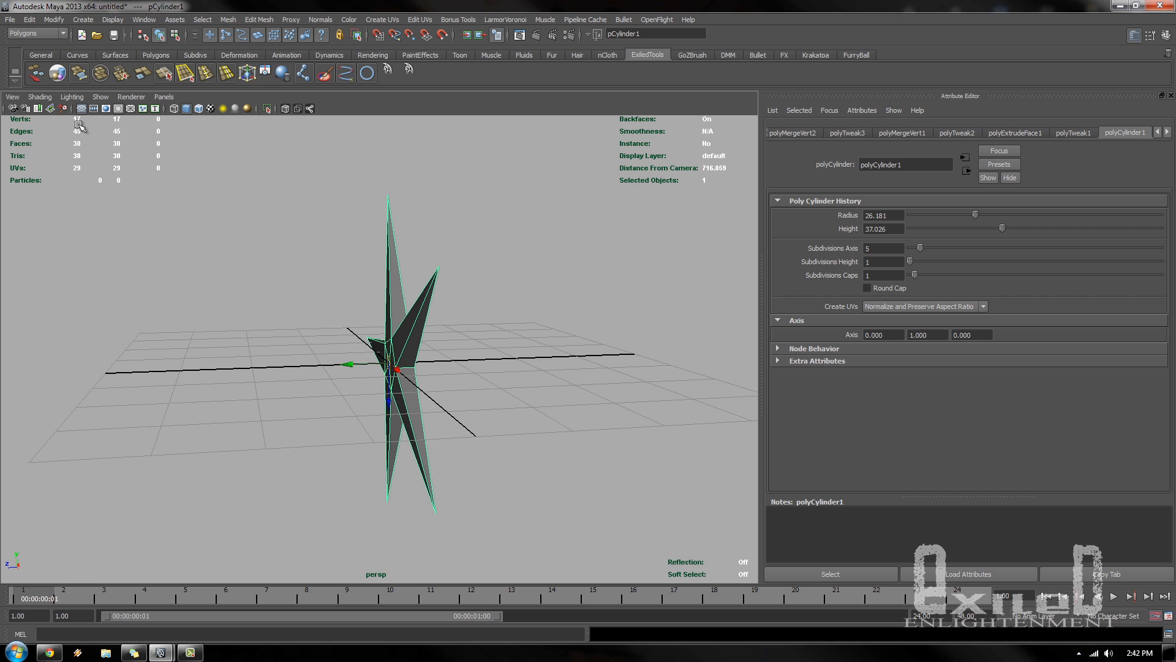
pyautogui.keyDown('alt'); pyautogui.moveTo(269, 353); pyautogui.dragTo(392, 369); pyautogui.keyUp('alt')
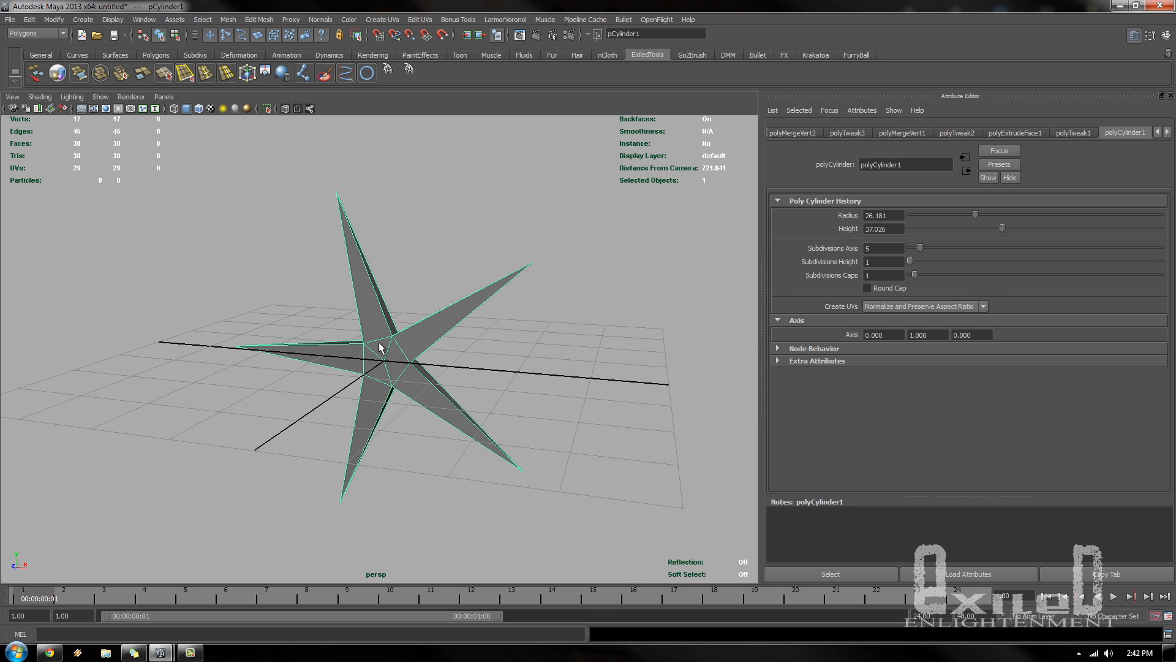
pyautogui.moveTo(381, 346); pyautogui.dragTo(429, 335, button='right')
pyautogui.click(557, 368)
pyautogui.keyDown('alt'); pyautogui.moveTo(545, 368); pyautogui.dragTo(380, 368); pyautogui.keyUp('alt')
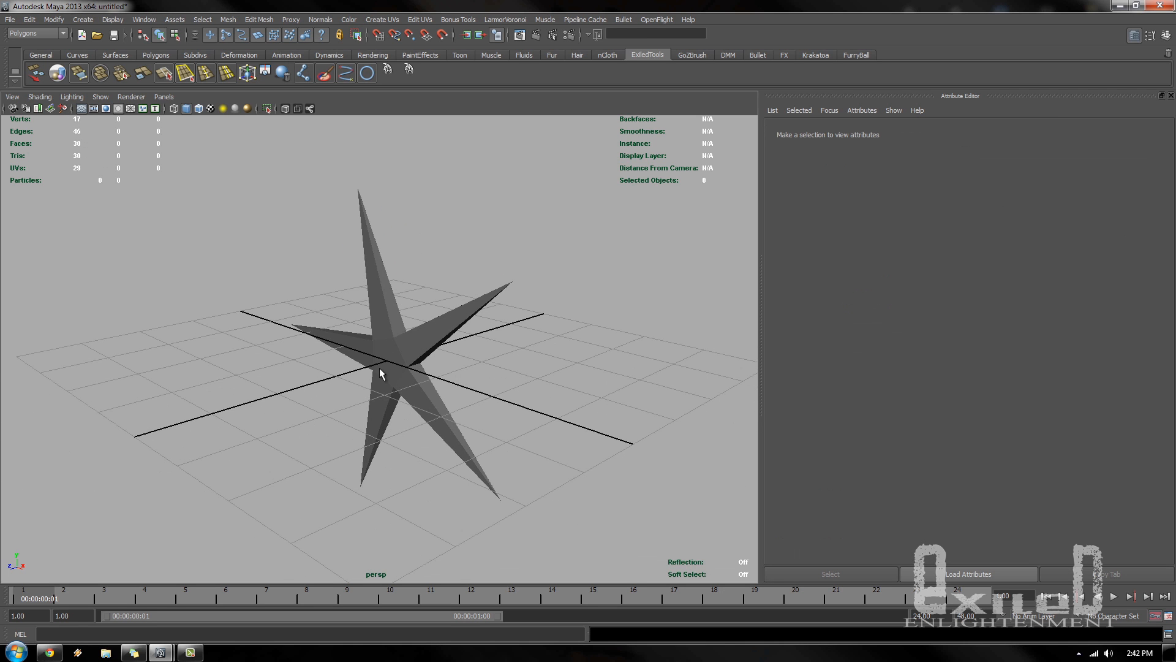
pyautogui.click(381, 367)
pyautogui.keyDown('alt'); pyautogui.moveTo(443, 424); pyautogui.dragTo(527, 354, button='right'); pyautogui.keyUp('alt')
pyautogui.click(527, 354)
# - Select the star and delete its construction history, including non-deformer history
pyautogui.click(415, 378)
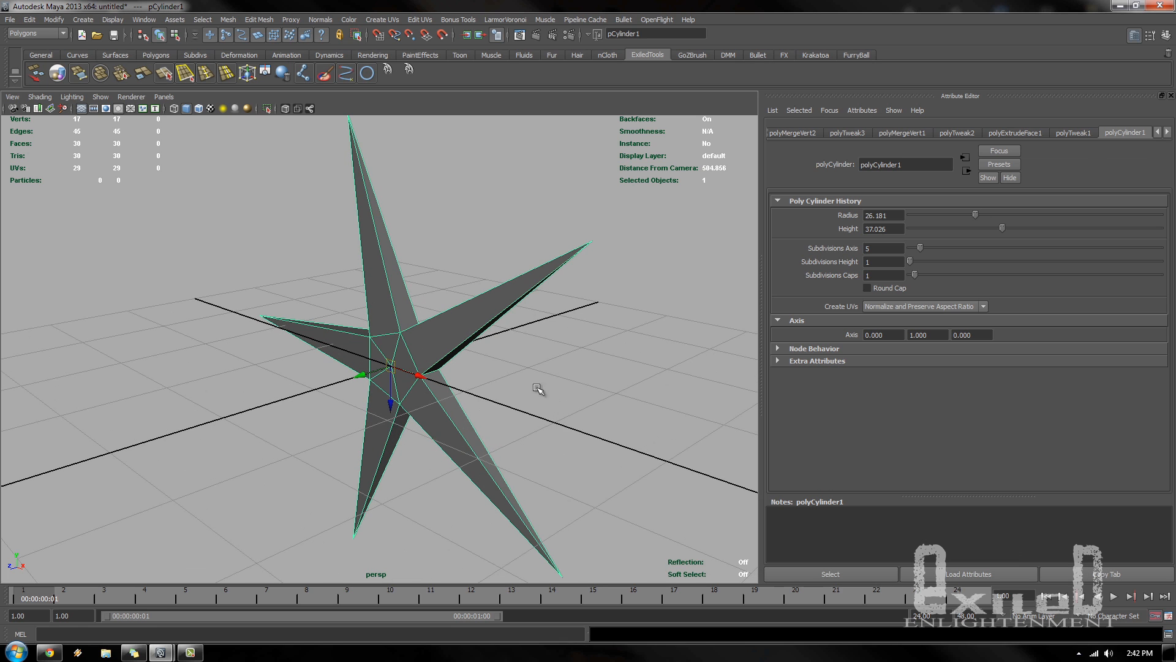
pyautogui.click(284, 78)
pyautogui.click(30, 19)
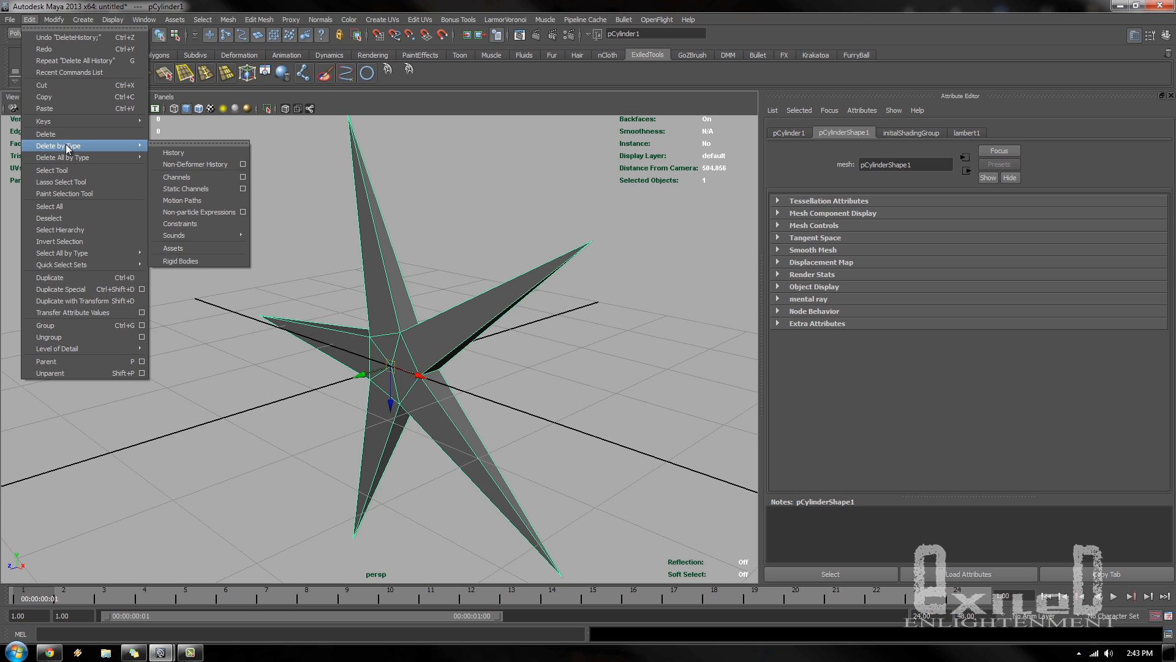
pyautogui.click(196, 164)
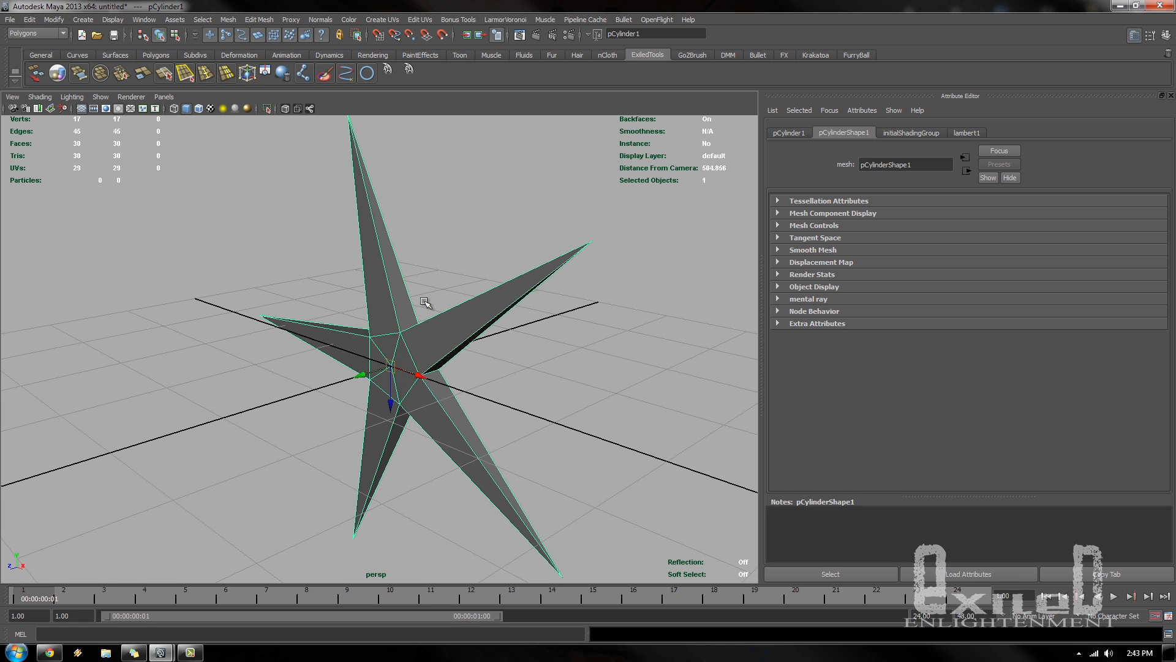
# - Freeze the transformations of the star
pyautogui.click(54, 19)
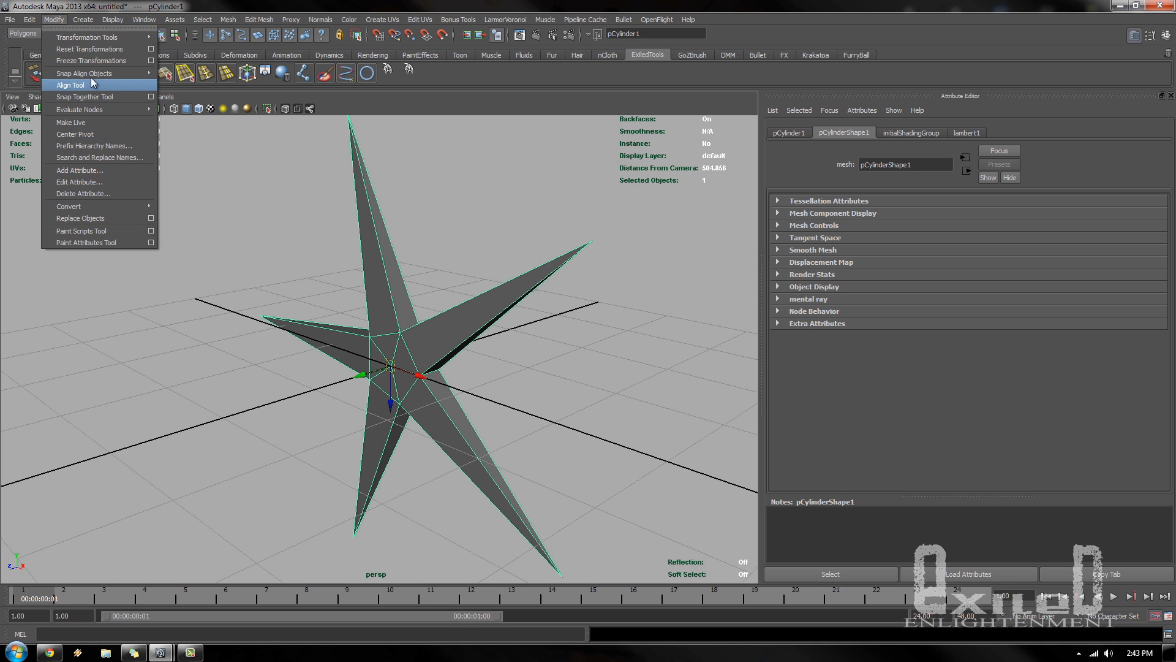
pyautogui.click(109, 50)
pyautogui.click(440, 271)
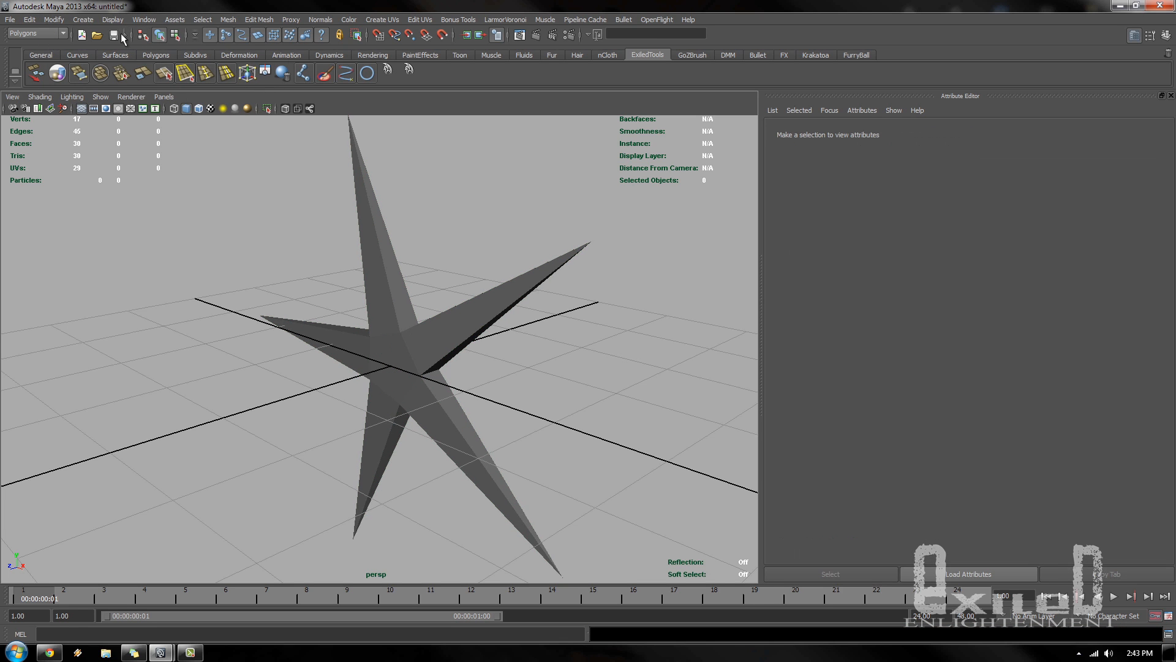
pyautogui.click(411, 333)
pyautogui.click(54, 20)
pyautogui.click(79, 62)
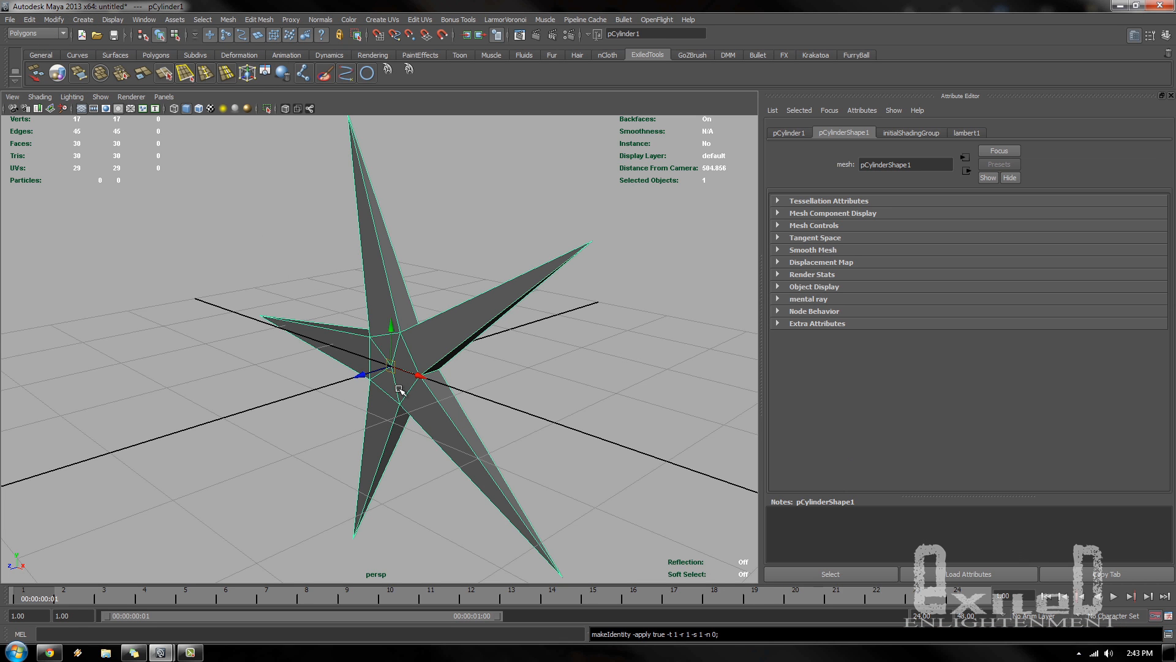
# - Rename the star's transform node to P_Emmiter
pyautogui.moveTo(394, 344); pyautogui.dragTo(424, 334, button='right')
pyautogui.click(482, 385)
pyautogui.keyDown('alt'); pyautogui.moveTo(482, 384); pyautogui.dragTo(328, 352, button='right'); pyautogui.keyUp('alt')
pyautogui.keyDown('alt'); pyautogui.moveTo(327, 352); pyautogui.dragTo(371, 349); pyautogui.keyUp('alt')
pyautogui.click(371, 349)
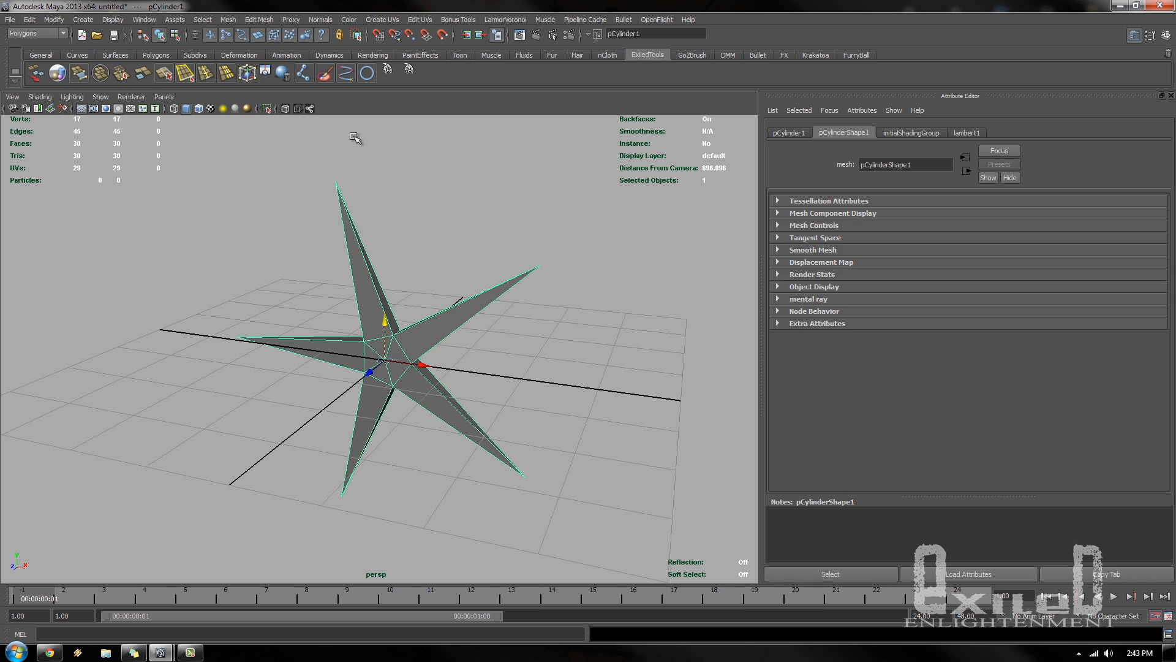
pyautogui.click(478, 264)
pyautogui.click(360, 269)
pyautogui.click(782, 135)
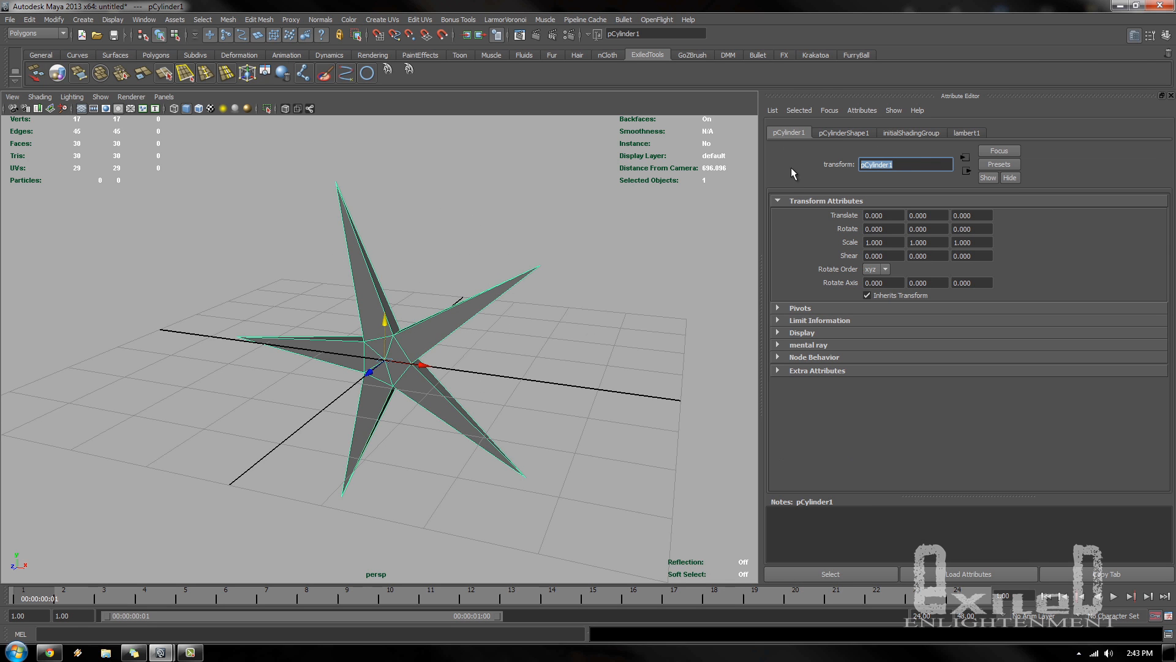
pyautogui.write('P_Emmiter')
pyautogui.press('Return')
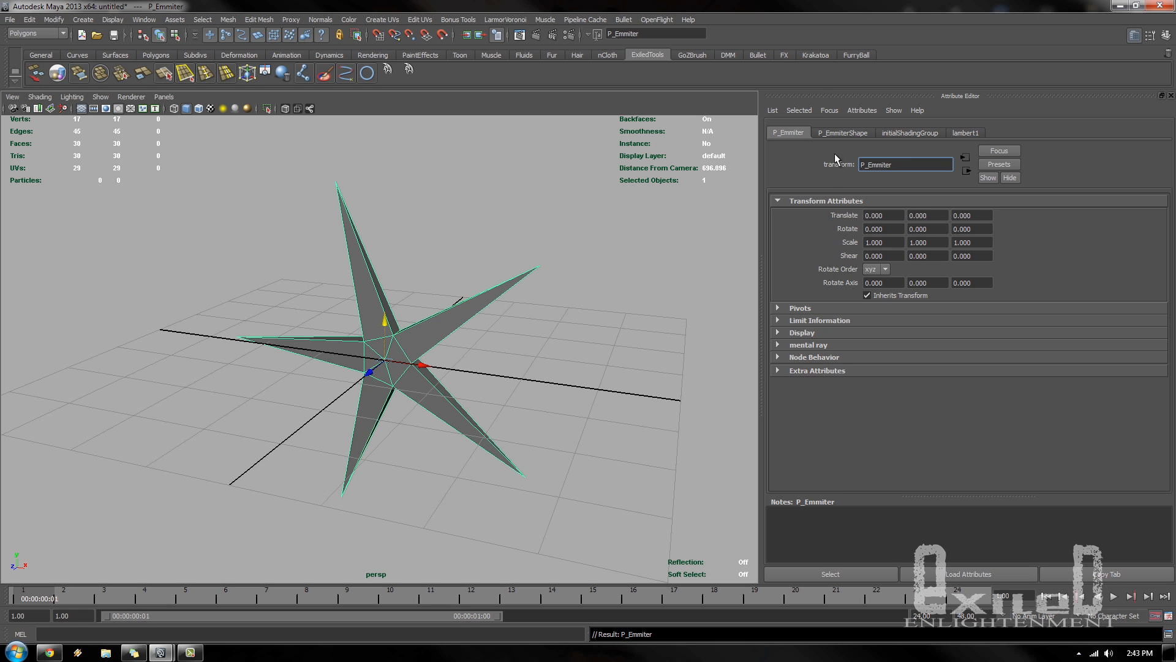
# - In the P_Emmiter shape's render stats, turn off casting and receiving shadows, motion blur, primary visibility, smooth shading, and visibility in reflections and refractions
pyautogui.keyDown('alt'); pyautogui.moveTo(551, 361); pyautogui.dragTo(577, 345); pyautogui.keyUp('alt')
pyautogui.click(577, 345)
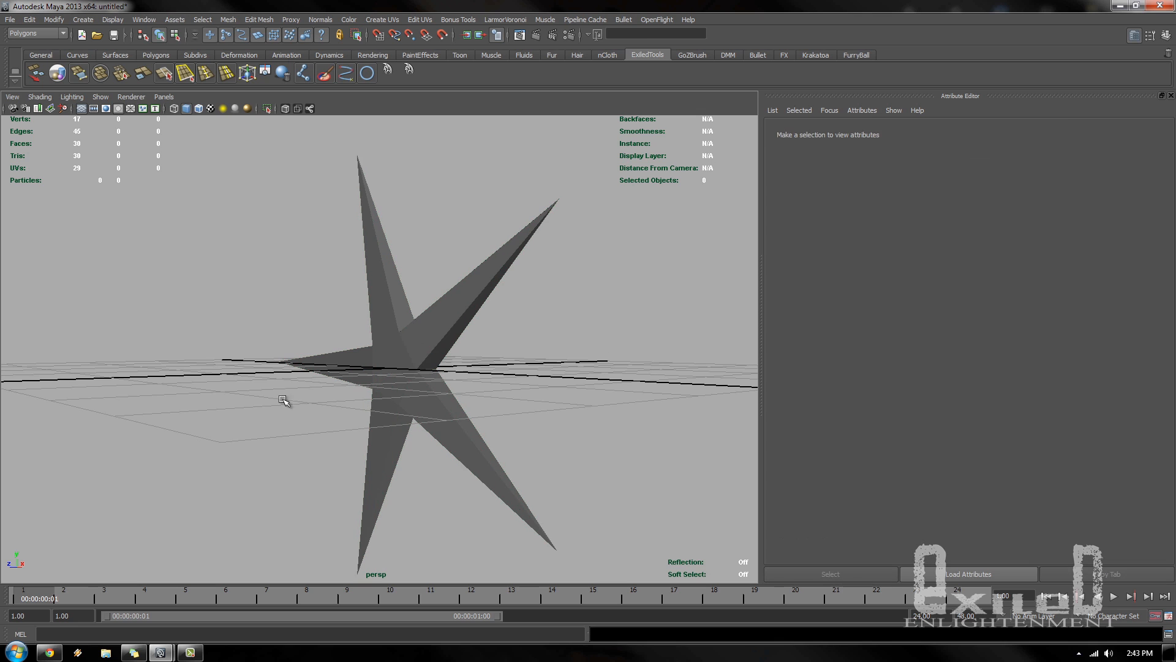
pyautogui.click(402, 360)
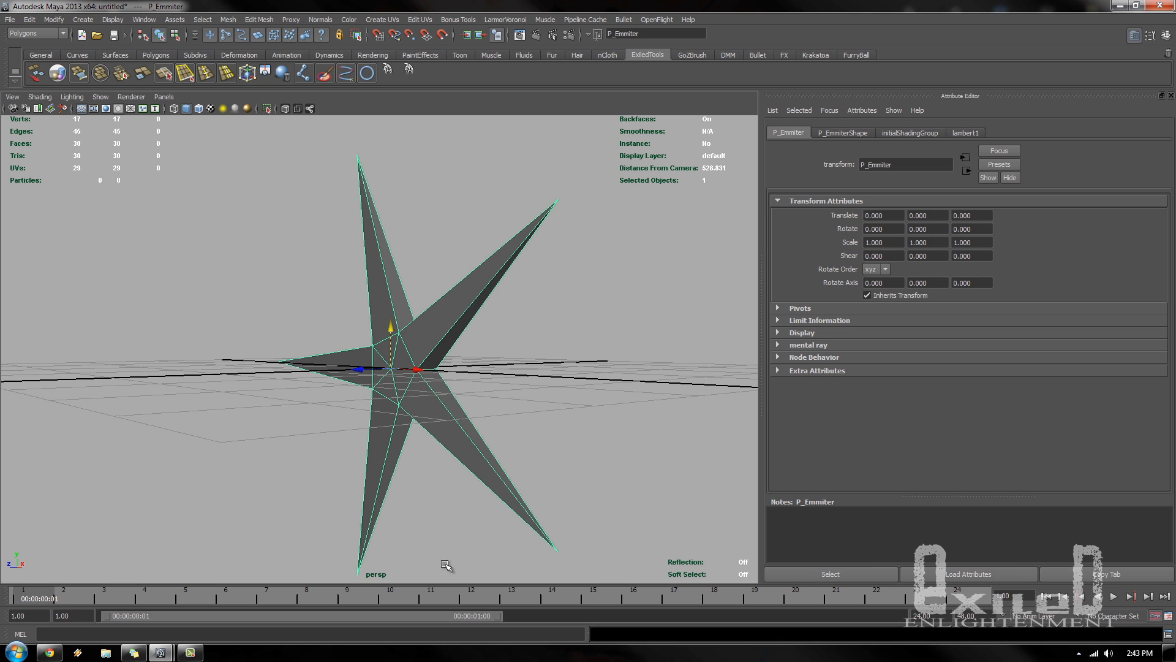
pyautogui.moveTo(384, 377)
pyautogui.keyDown('alt'); pyautogui.mouseDown()
pyautogui.moveTo(392, 368)
pyautogui.moveTo(381, 382)
pyautogui.mouseUp(); pyautogui.keyUp('alt')
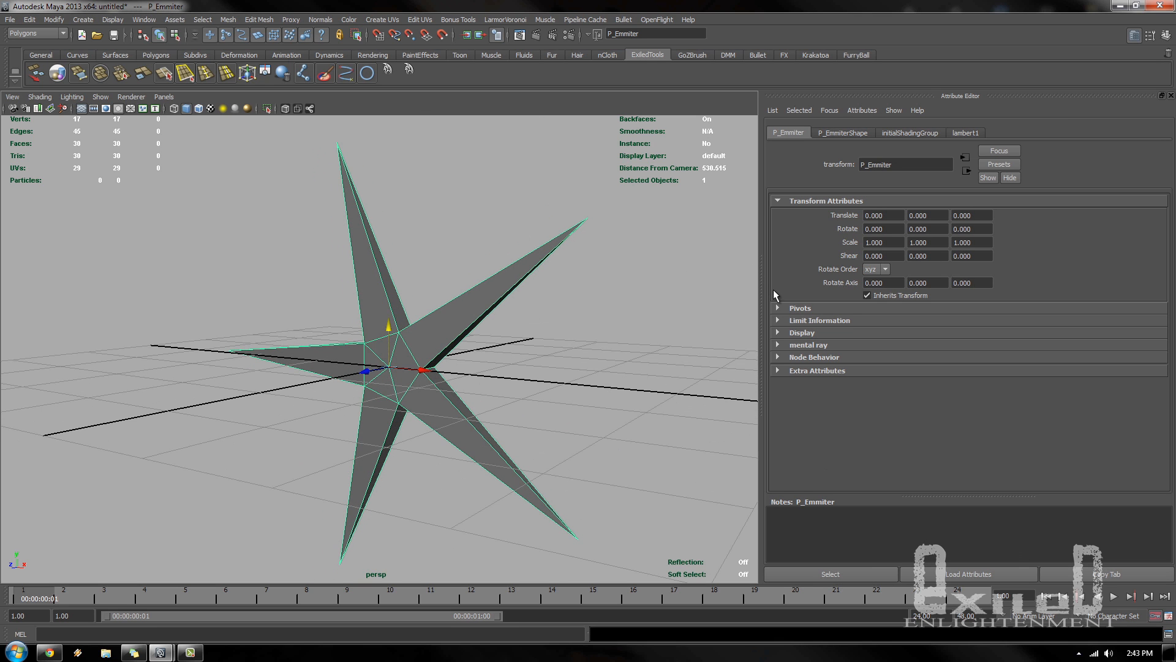
pyautogui.click(617, 338)
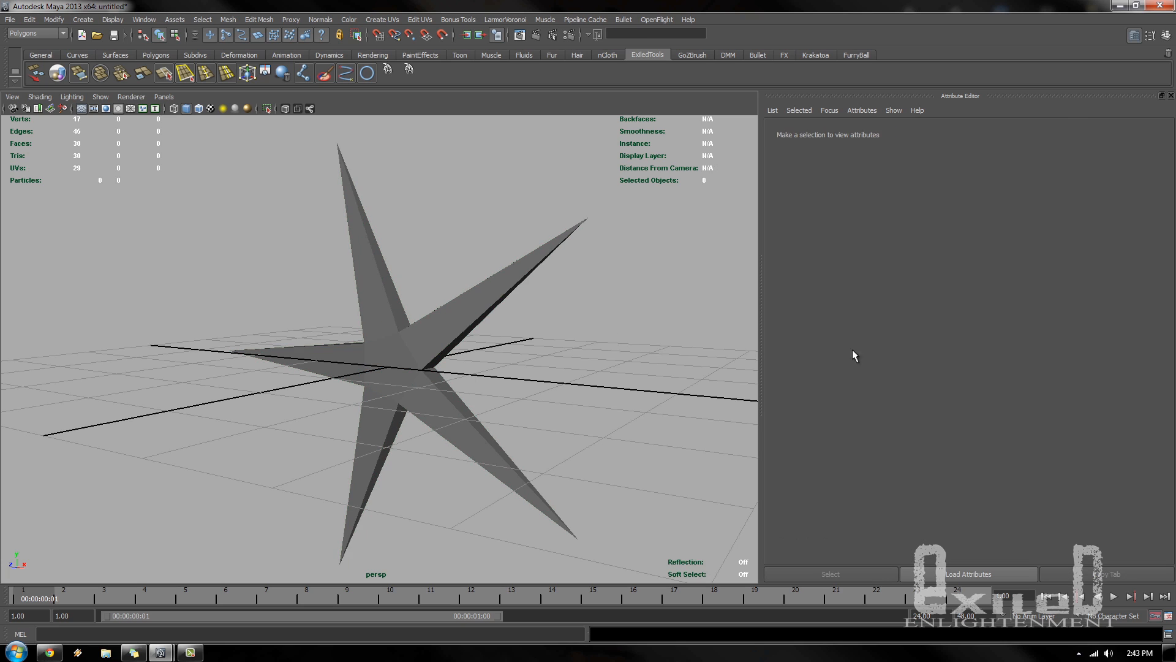
pyautogui.click(360, 340)
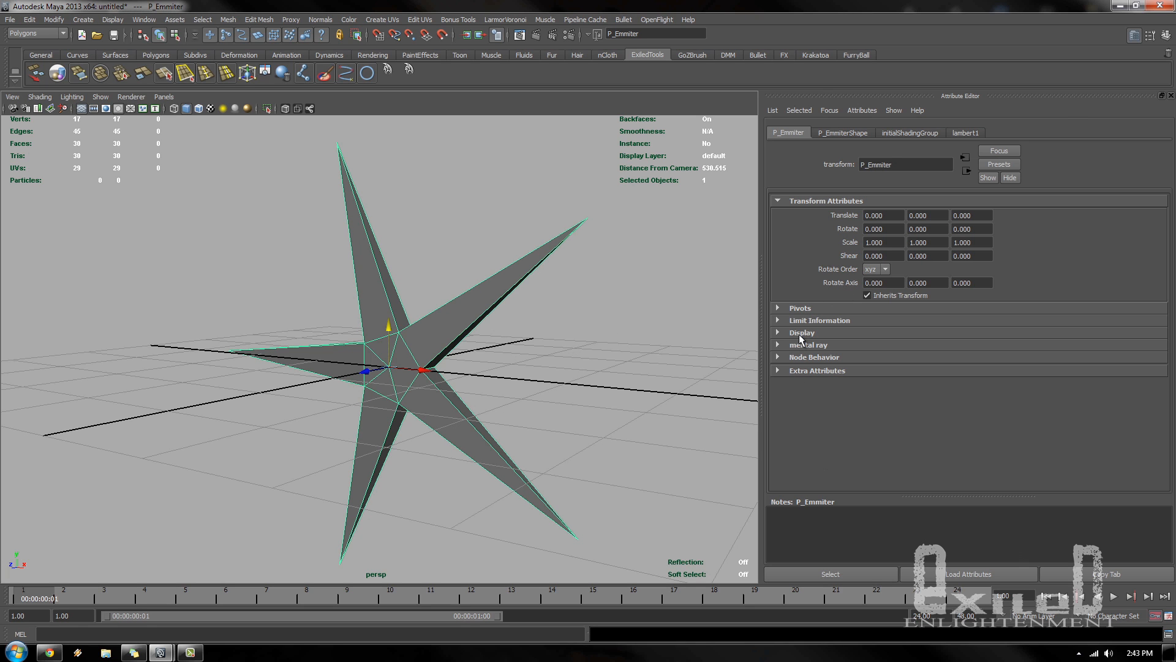
pyautogui.click(842, 134)
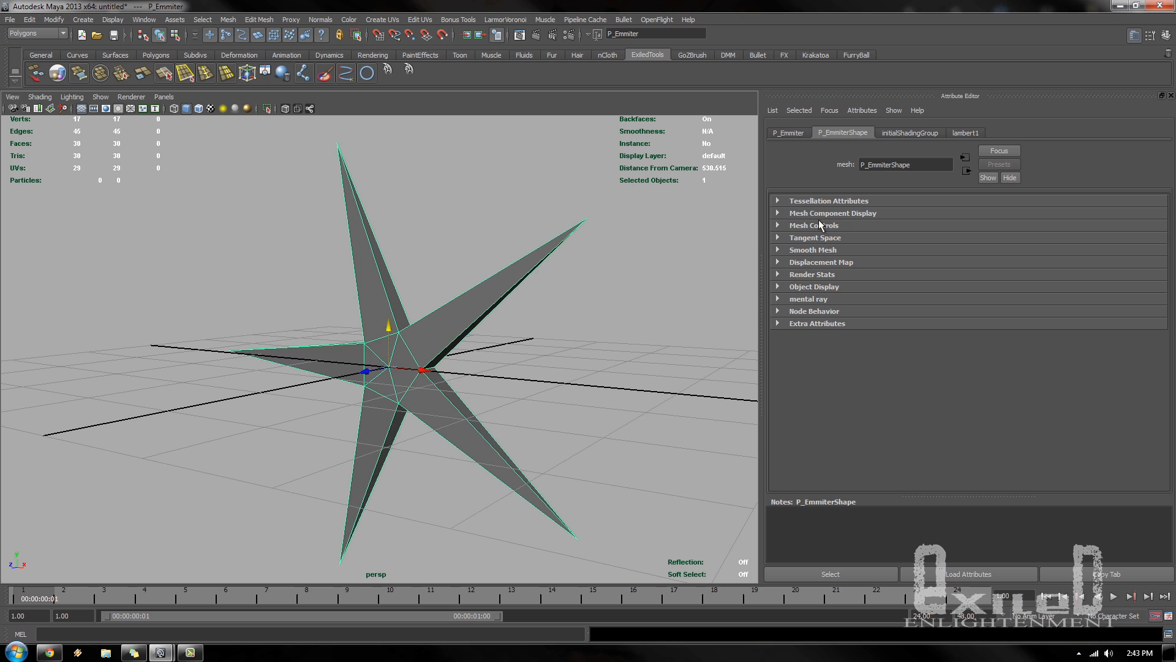
pyautogui.click(814, 275)
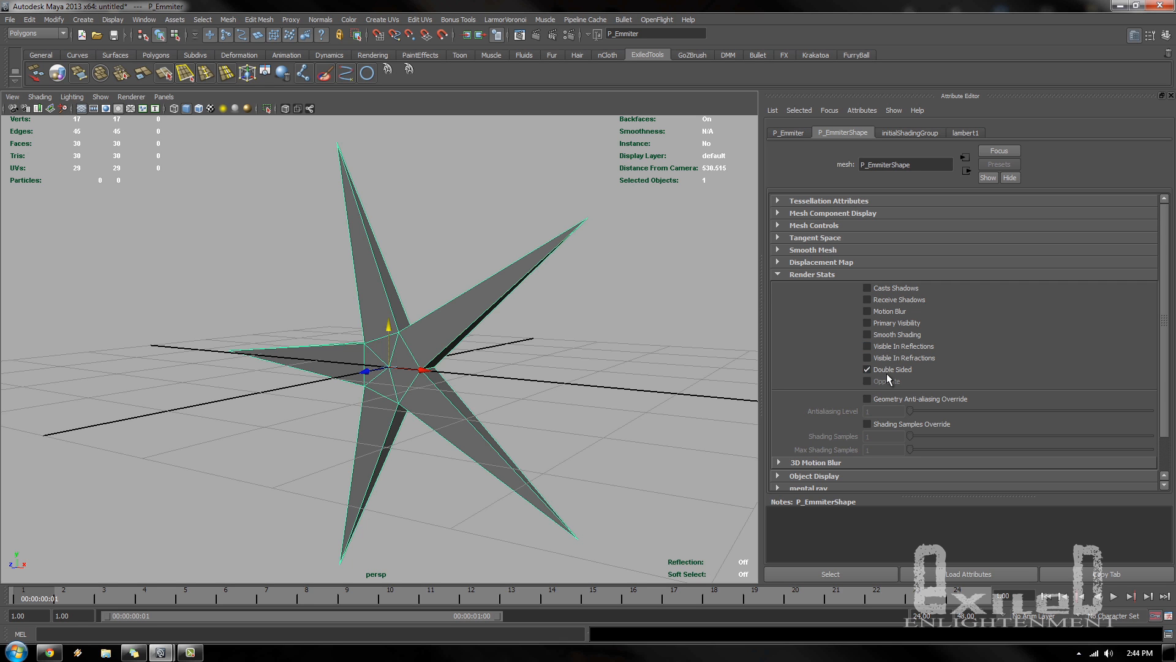
pyautogui.click(669, 358)
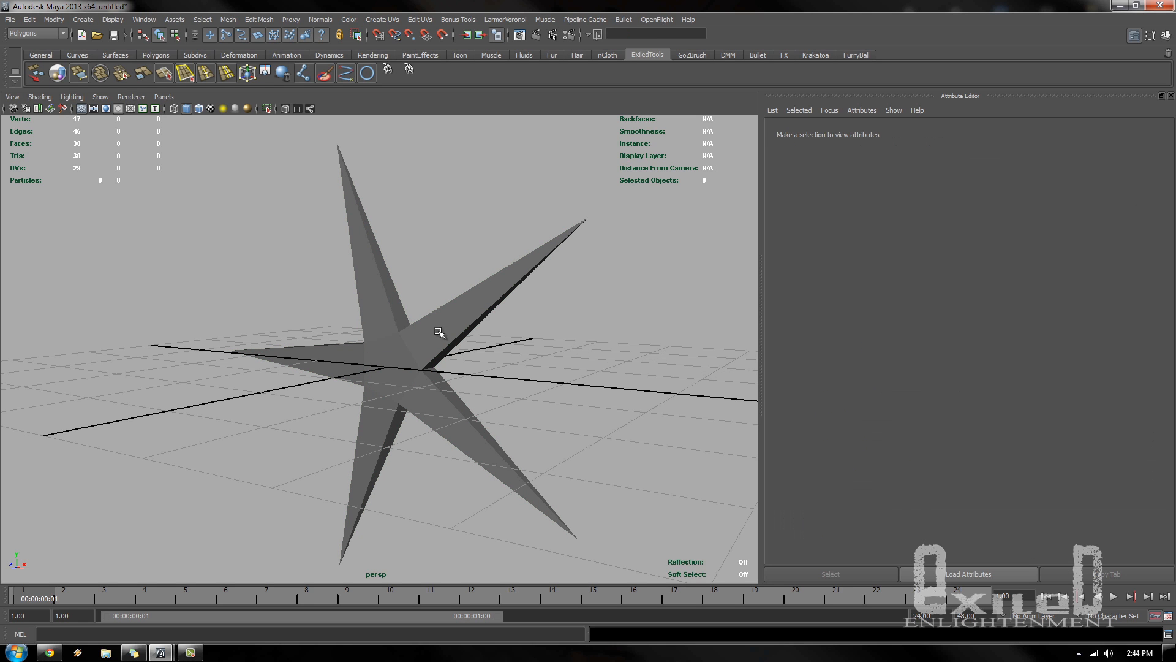
# - Save the scene to the Desktop as a Maya Binary file named Party_Time
pyautogui.keyDown('alt'); pyautogui.moveTo(439, 332); pyautogui.dragTo(606, 354); pyautogui.keyUp('alt')
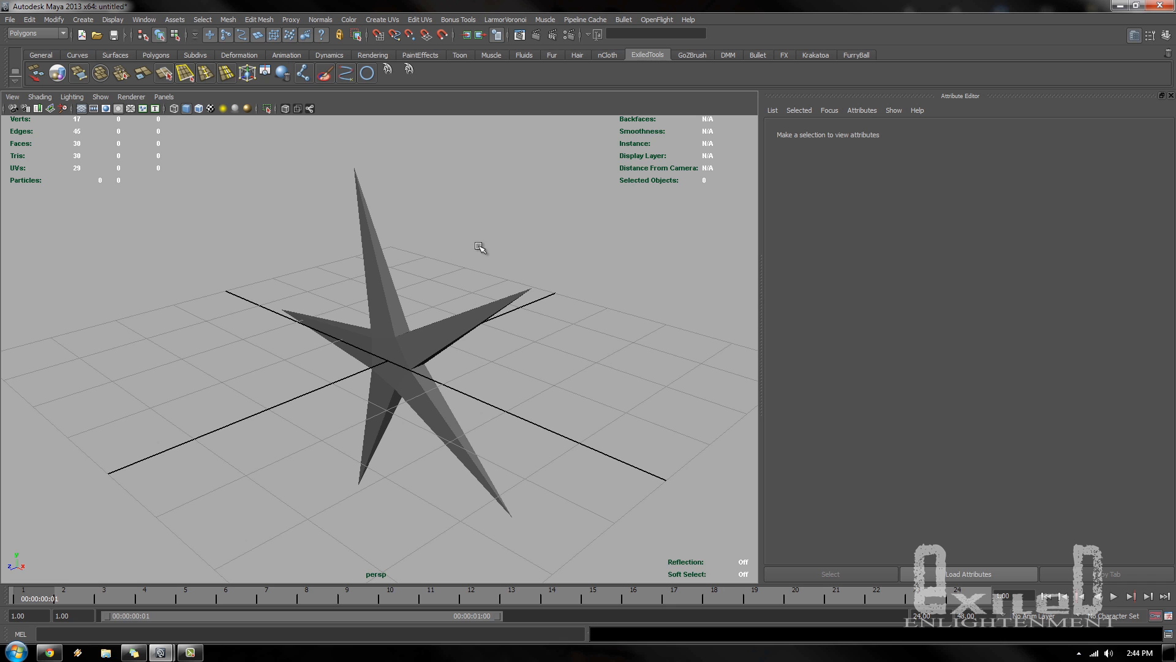
pyautogui.hotkey('ctrl', 's')
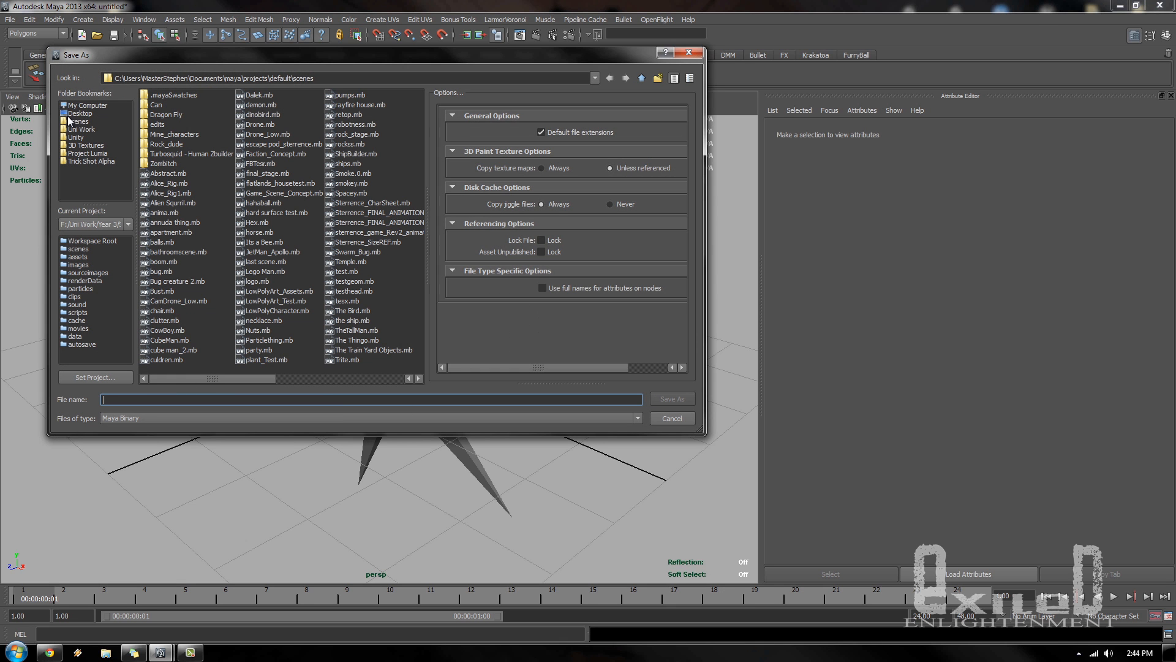
pyautogui.click(85, 113)
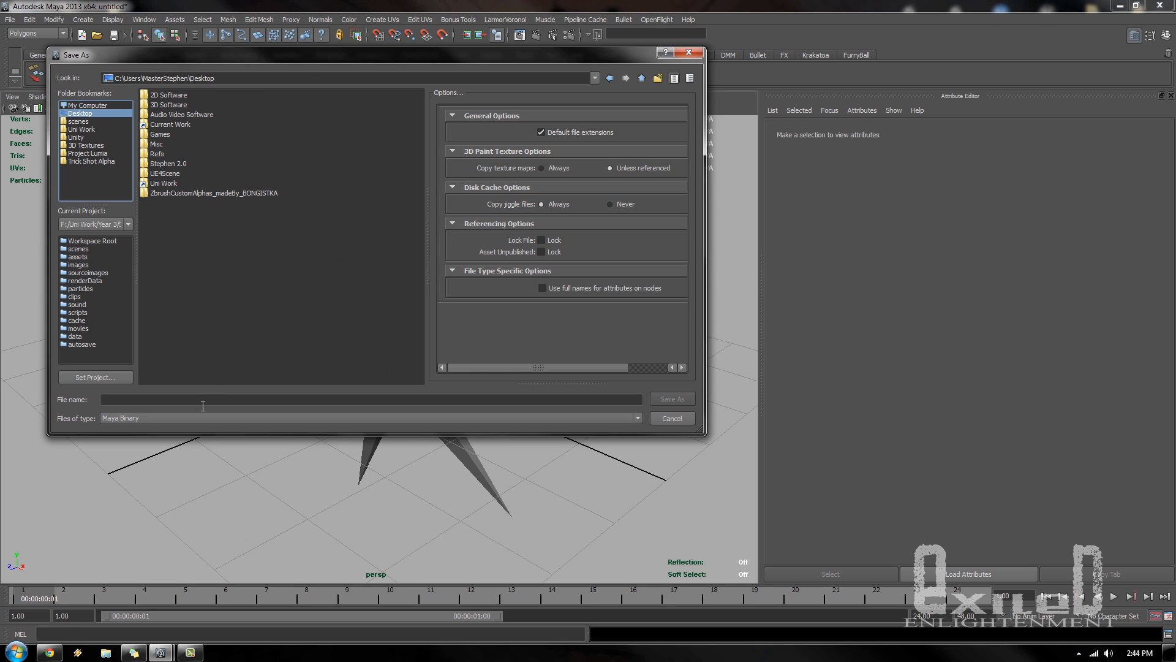
pyautogui.click(230, 399)
pyautogui.write('PArti')
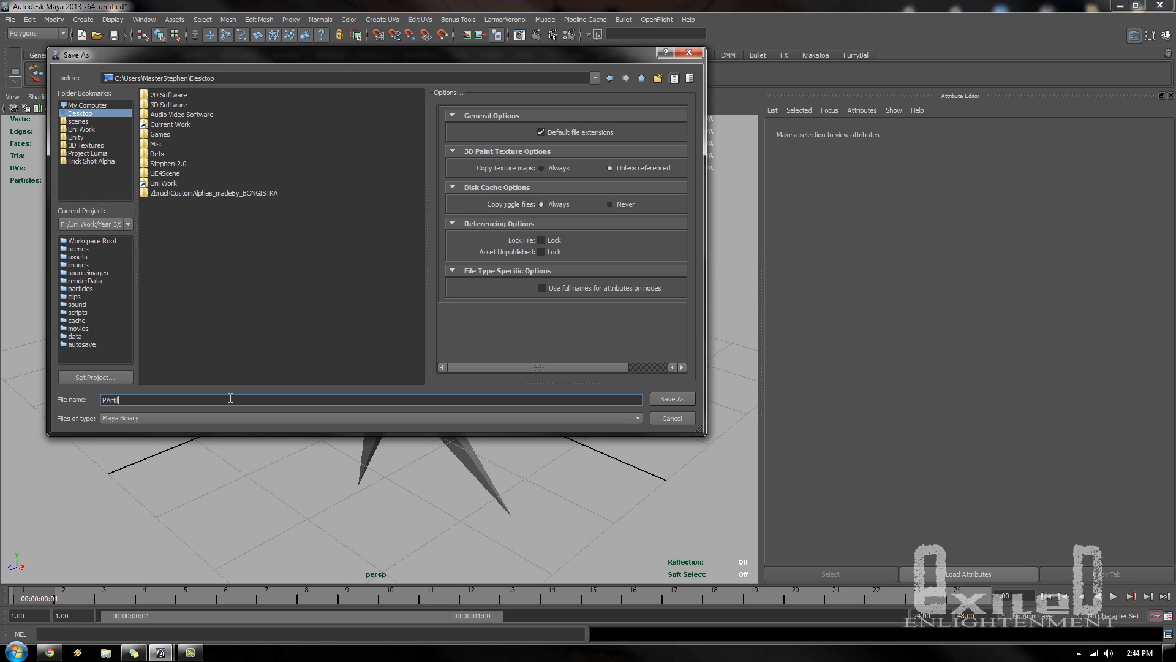
pyautogui.press('BackSpace')
pyautogui.press('BackSpace')
pyautogui.write('Par')
pyautogui.press('Return')
# - Hide the Attribute Editor and select the P_Emmiter star in the perspective view
pyautogui.click(372, 357)
pyautogui.keyDown('alt'); pyautogui.moveTo(366, 418); pyautogui.dragTo(377, 365); pyautogui.keyUp('alt')
pyautogui.click(377, 365)
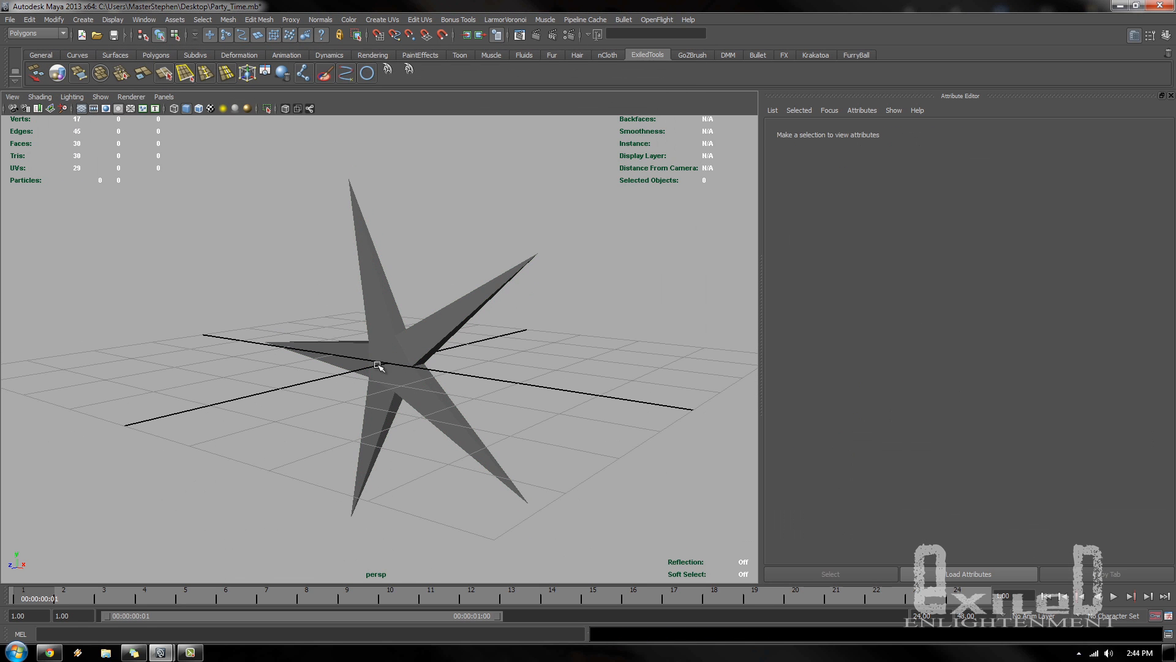
pyautogui.click(377, 365)
pyautogui.click(631, 355)
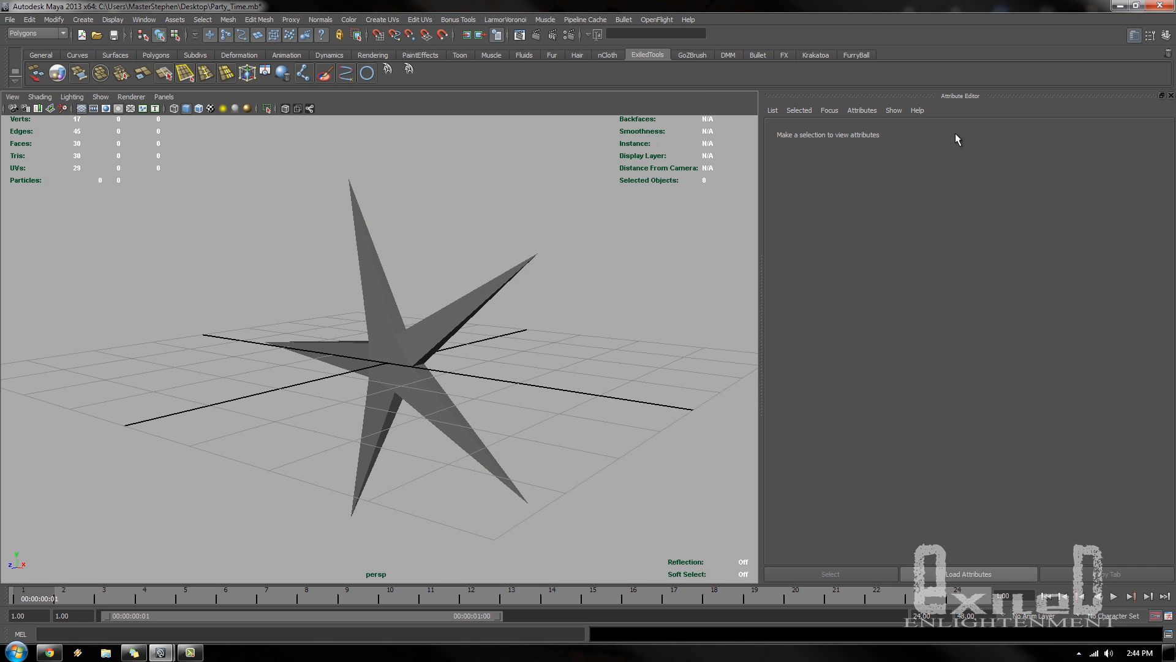
pyautogui.click(1135, 37)
pyautogui.keyDown('alt'); pyautogui.moveTo(851, 349); pyautogui.dragTo(404, 324, button='right'); pyautogui.keyUp('alt')
pyautogui.moveTo(404, 323); pyautogui.dragTo(739, 398)
pyautogui.keyDown('alt'); pyautogui.moveTo(623, 360); pyautogui.dragTo(491, 360, button='middle'); pyautogui.keyUp('alt')
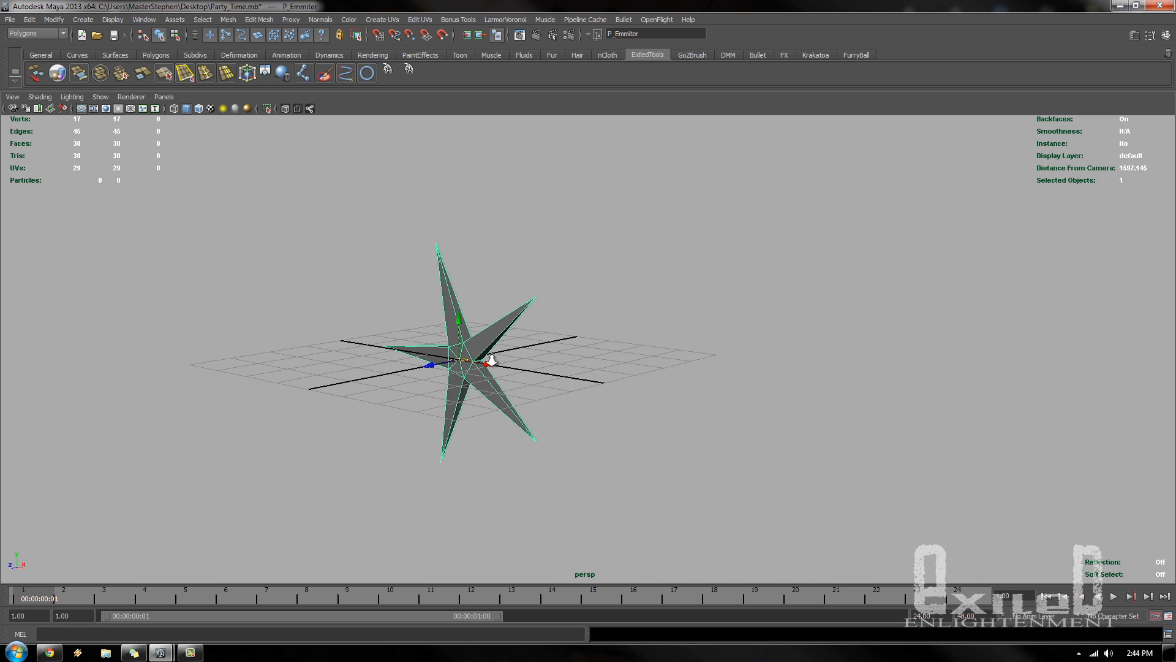
pyautogui.keyDown('alt'); pyautogui.moveTo(492, 360); pyautogui.dragTo(700, 388, button='right'); pyautogui.keyUp('alt')
pyautogui.click(419, 296)
pyautogui.click(494, 414)
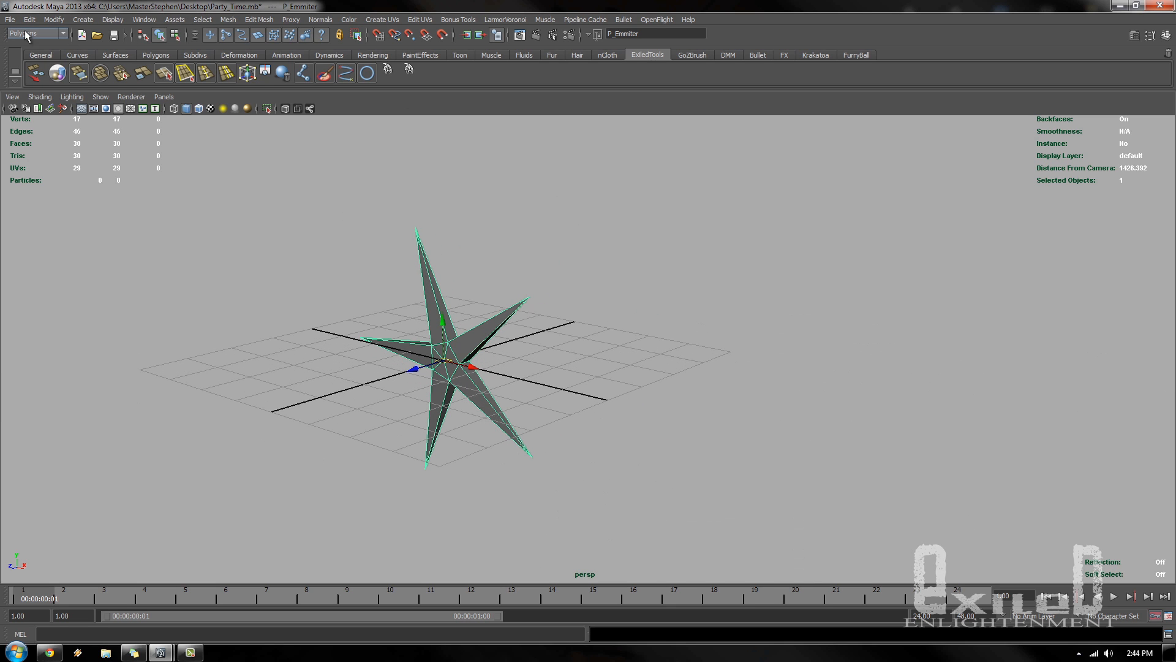
# - Switch to the Dynamics menu set, open the Emit from Object options for the star, and name the emitter Party
pyautogui.click(27, 36)
pyautogui.click(30, 68)
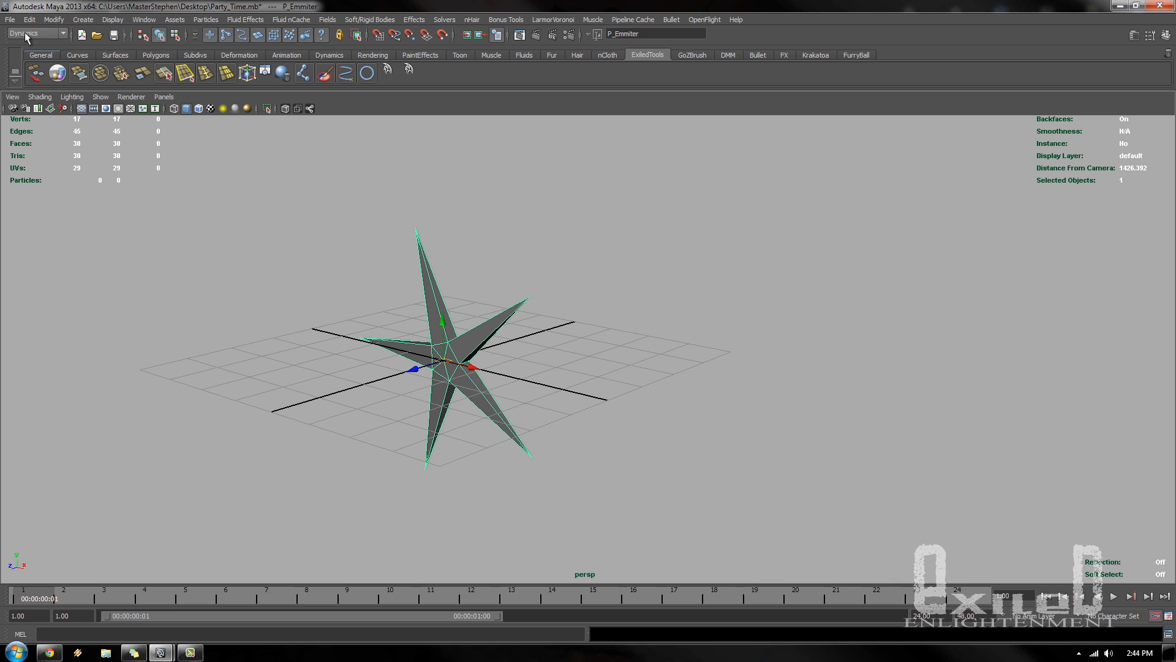
pyautogui.click(199, 20)
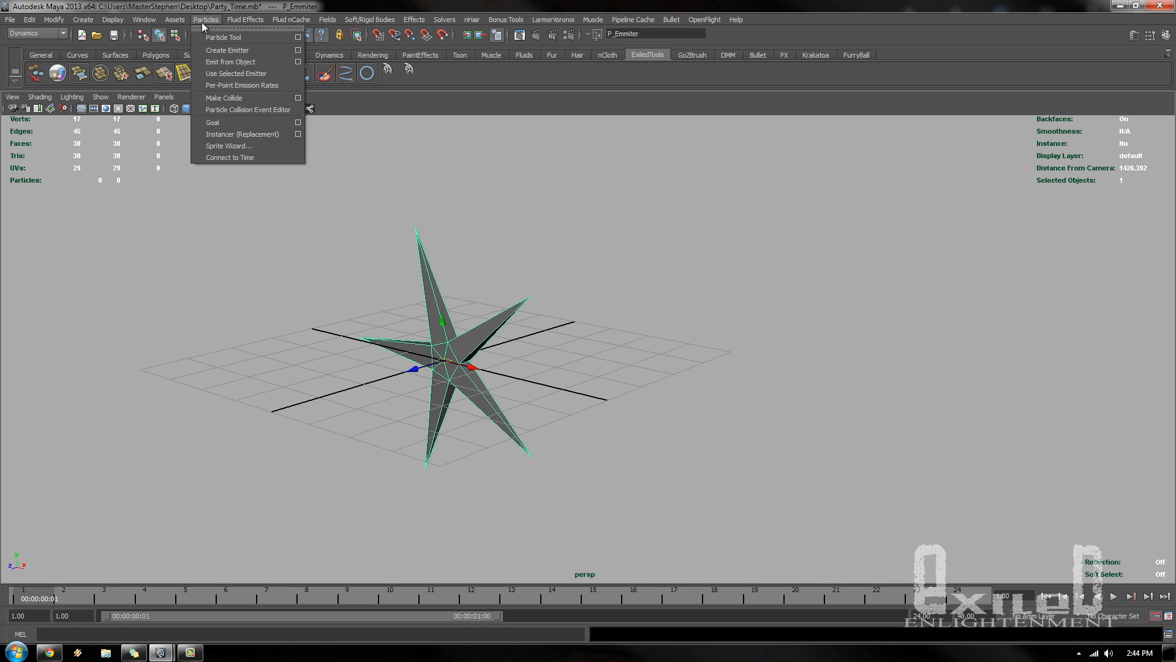
pyautogui.click(298, 61)
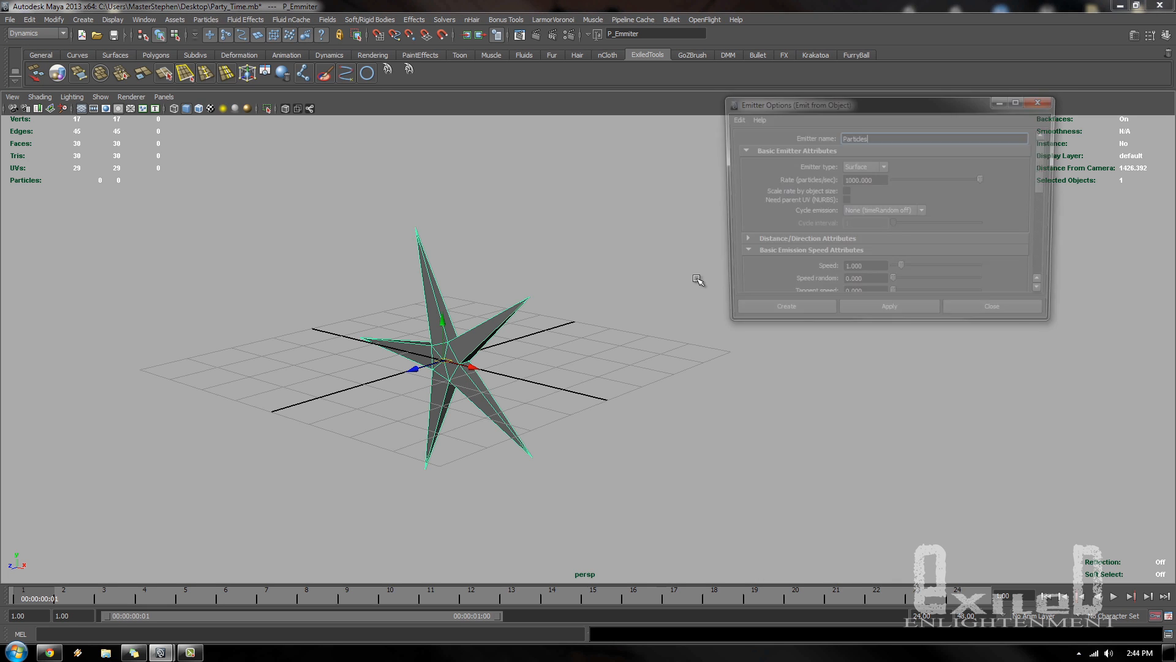
pyautogui.moveTo(832, 105); pyautogui.dragTo(696, 157)
pyautogui.doubleClick(752, 195)
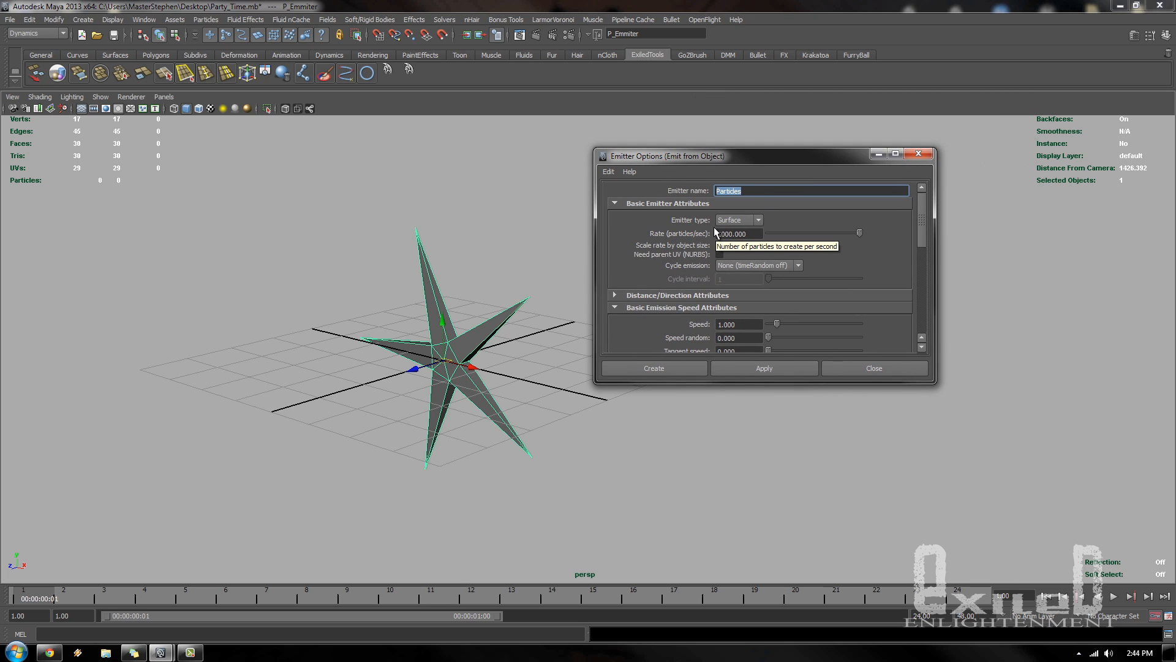
pyautogui.write('PAr')
pyautogui.press('BackSpace')
pyautogui.press('BackSpace')
pyautogui.press('BackSpace')
pyautogui.press('BackSpace')
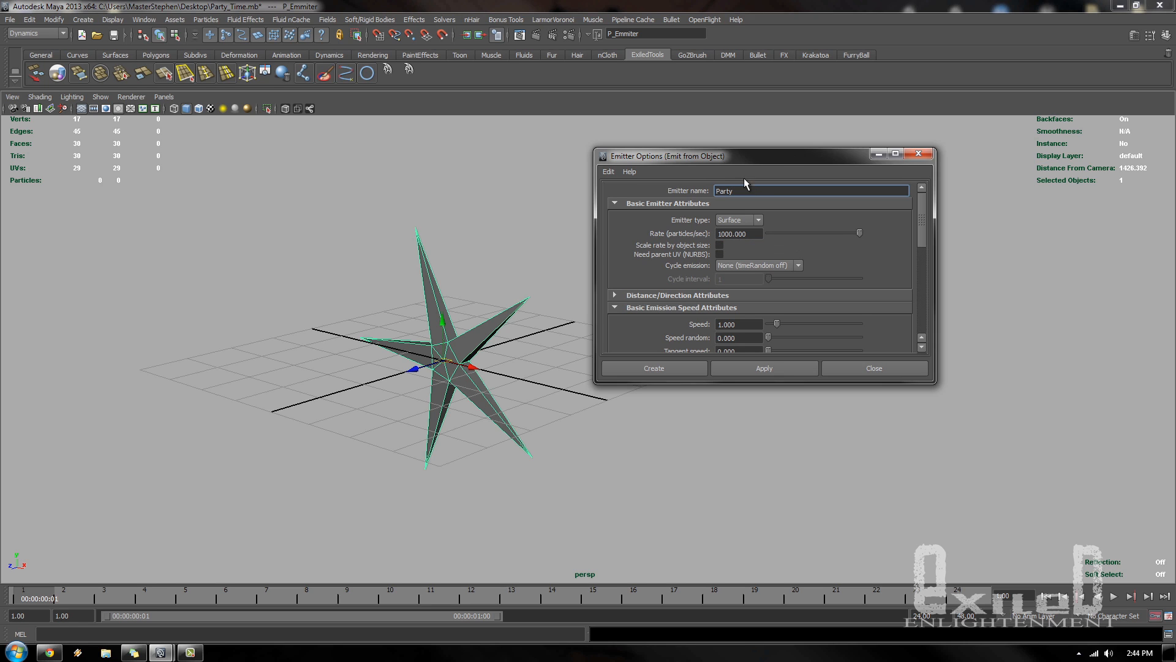
# - Create the star's emitter with type Surface and a rate of 200 particles per second
pyautogui.click(745, 220)
pyautogui.click(743, 221)
pyautogui.press('Tab')
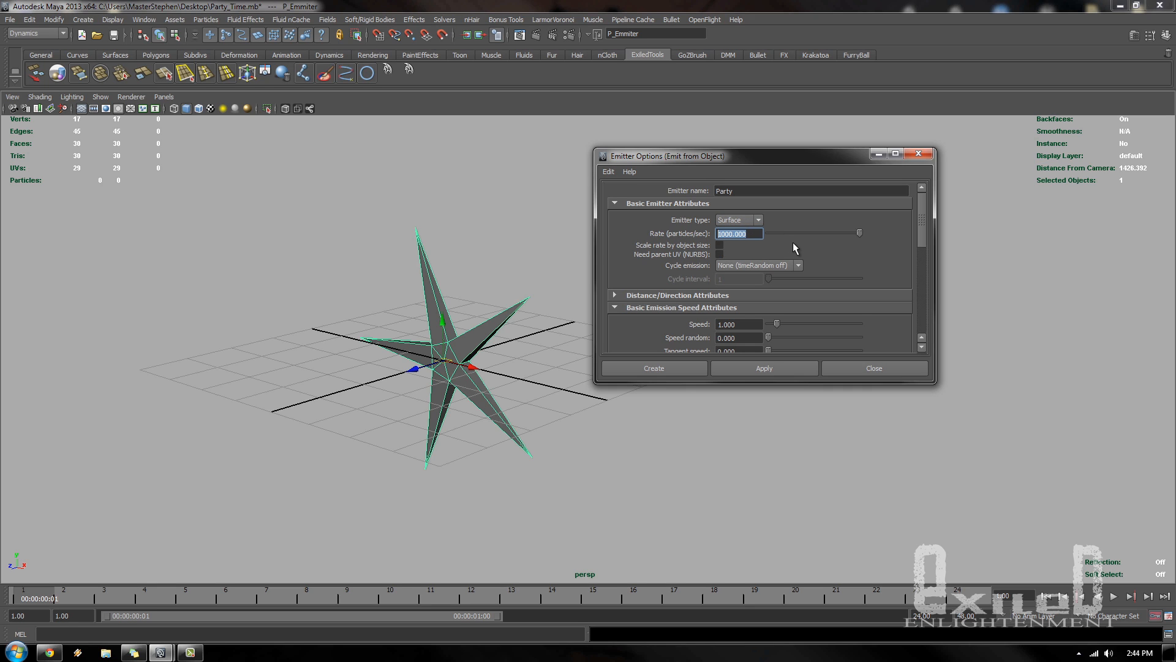
pyautogui.write('200')
pyautogui.scroll(-10, 845, 240)
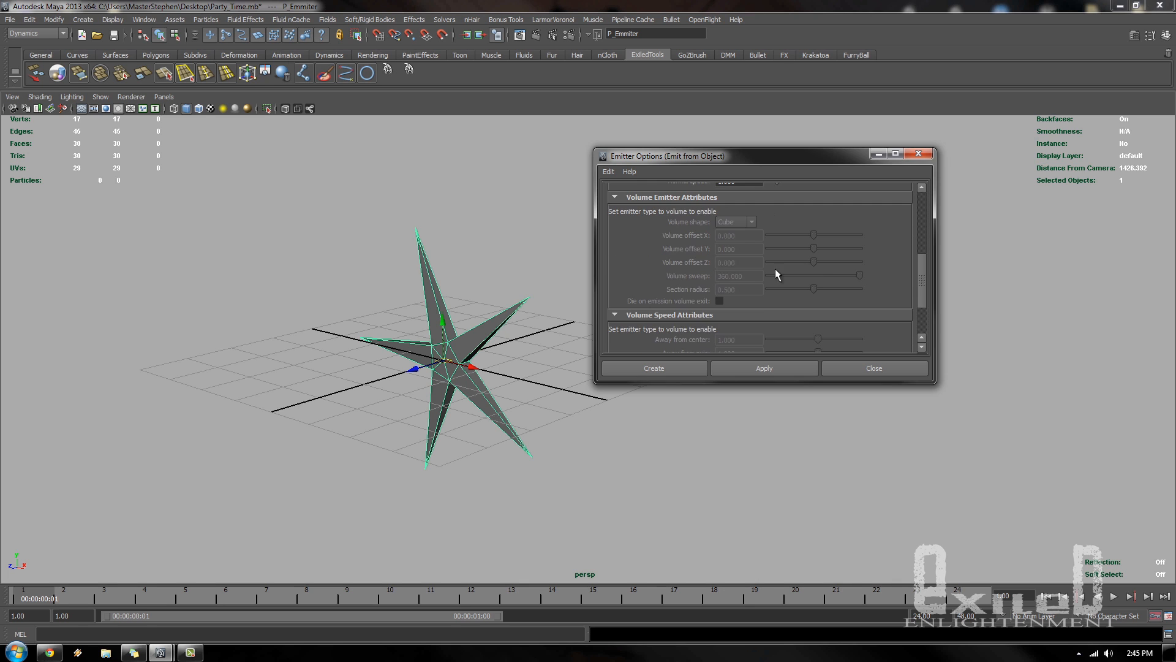
pyautogui.scroll(5, 743, 314)
pyautogui.scroll(3, 653, 231)
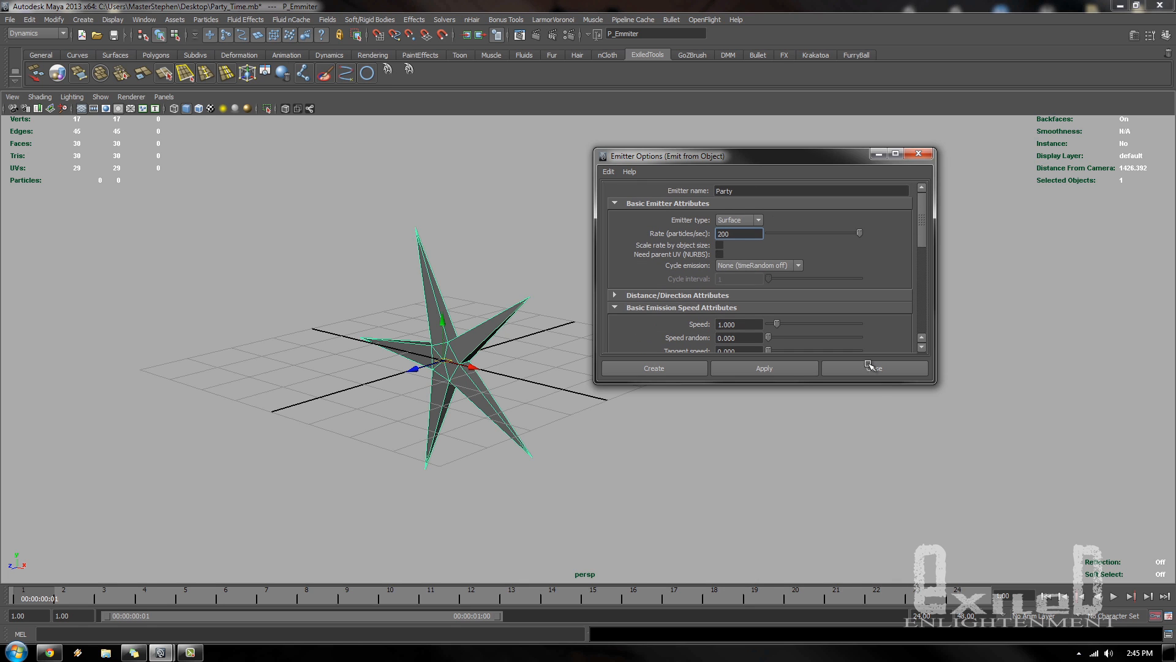
pyautogui.click(764, 370)
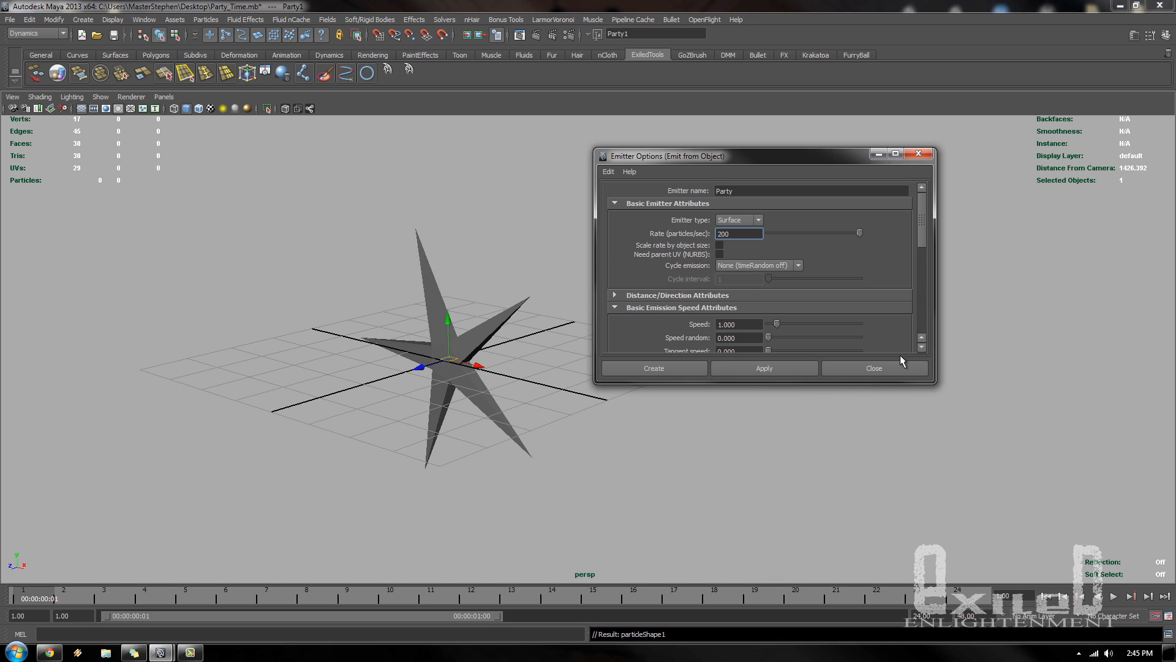
pyautogui.click(888, 368)
# - Set the end frame of the animation range to 300
pyautogui.click(297, 357)
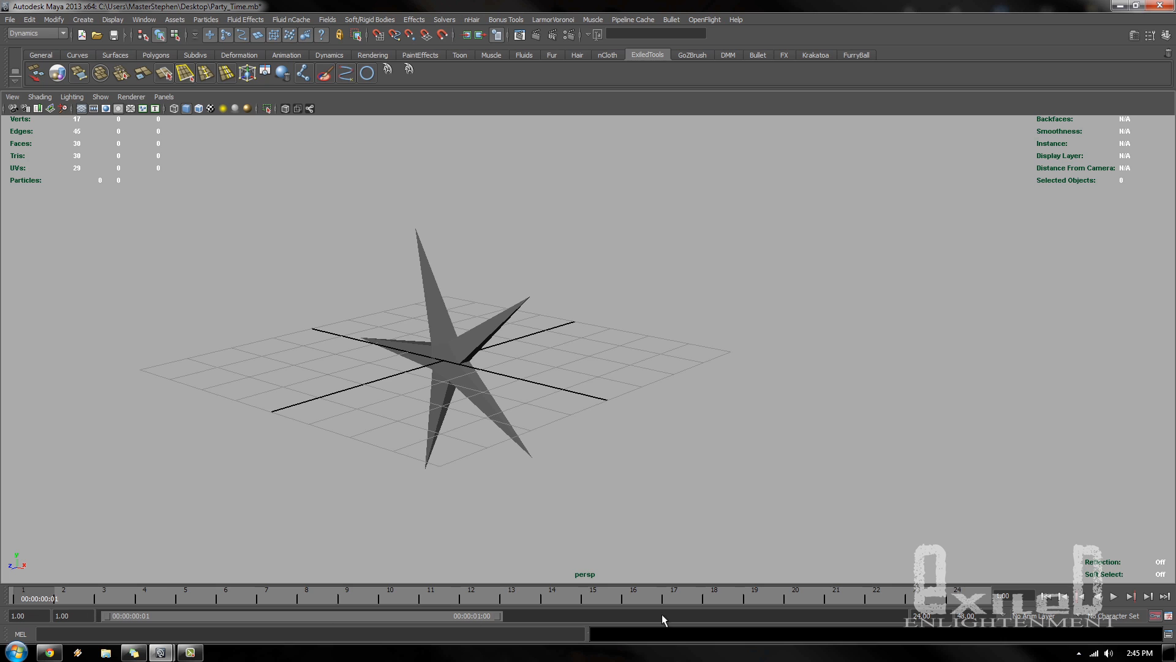
pyautogui.doubleClick(941, 615)
pyautogui.press('Return')
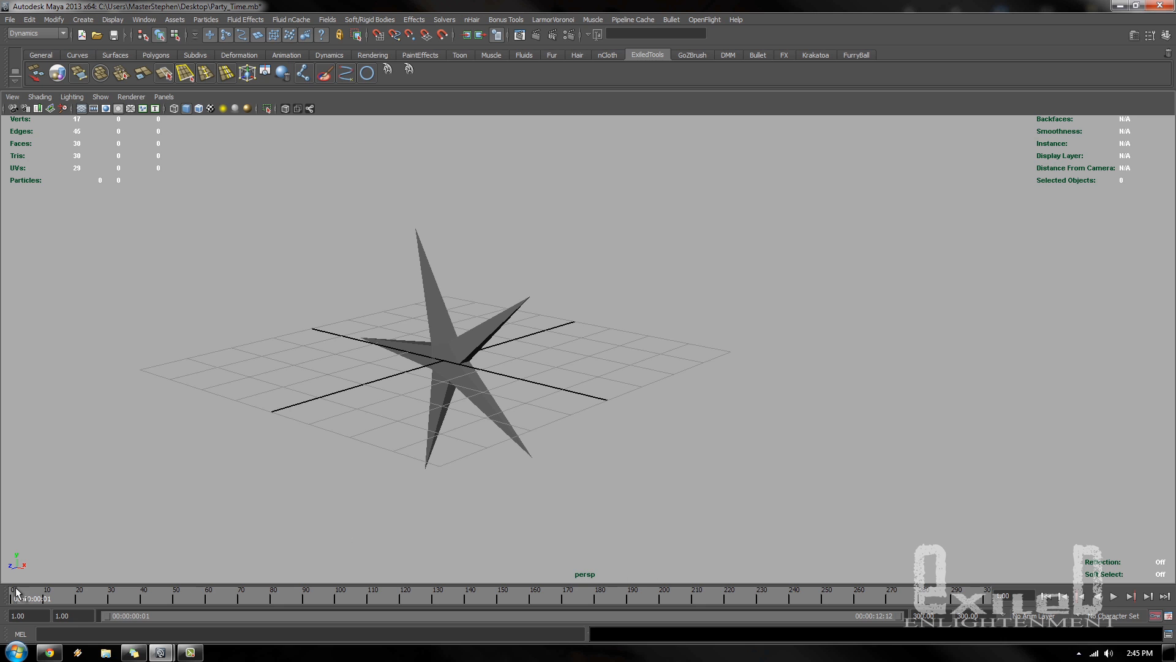
# - Play the simulation to preview the particles emitted from the star's surface
pyautogui.hotkey('alt', 'v')
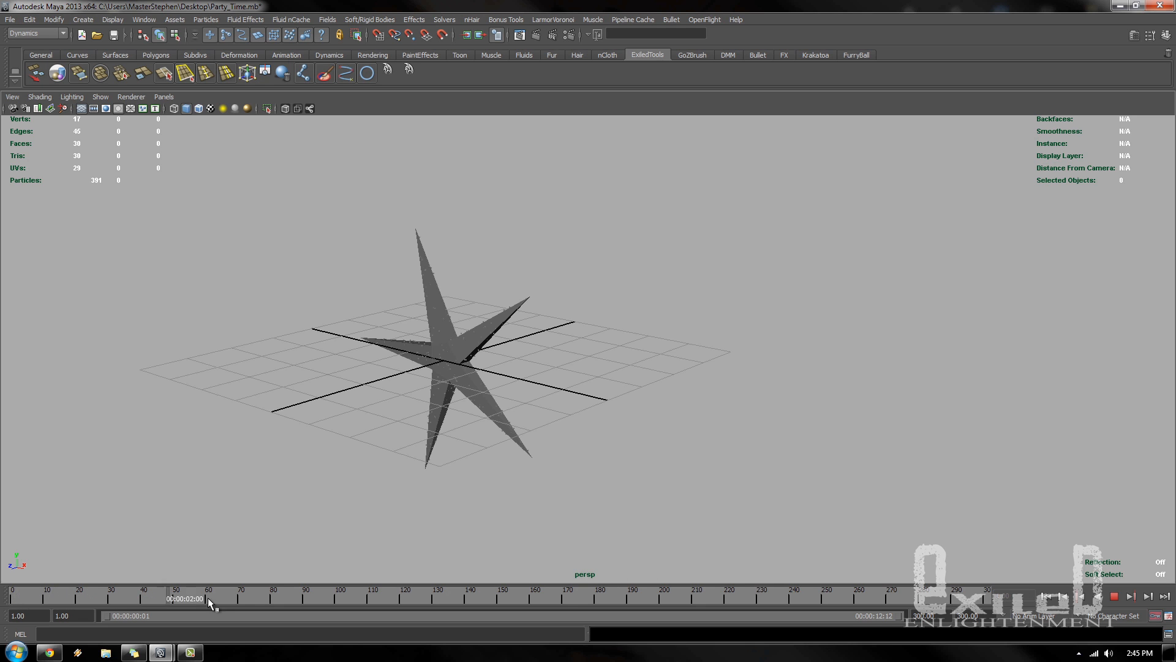
pyautogui.hotkey('alt', 'v')
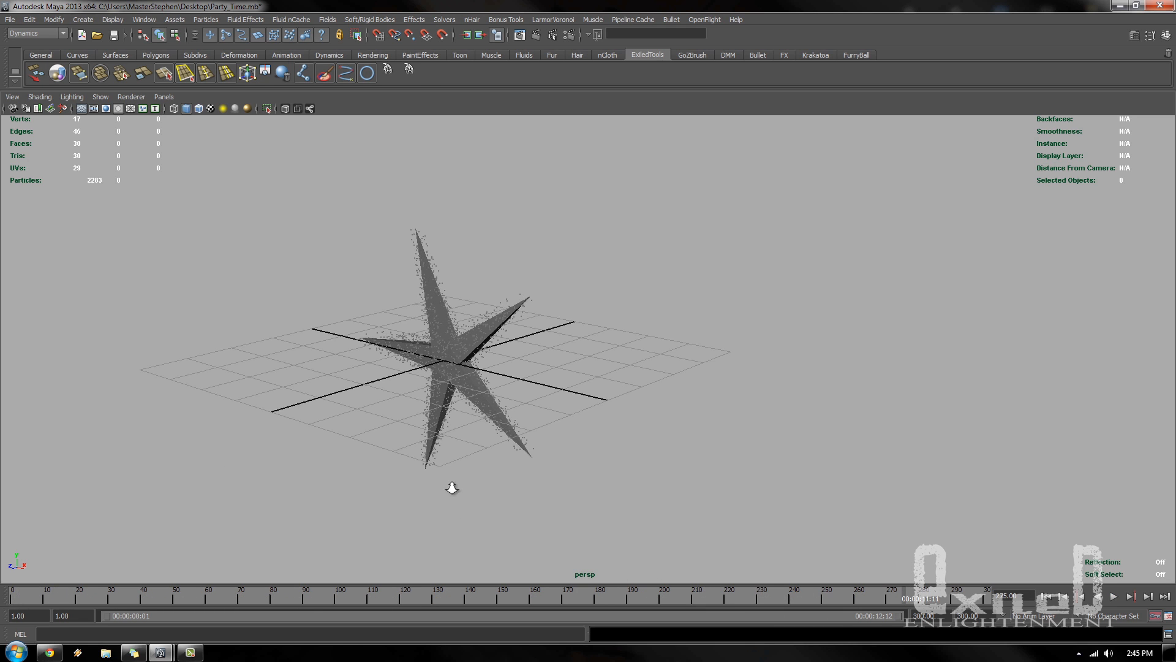
pyautogui.scroll(5, 452, 484)
pyautogui.keyDown('alt'); pyautogui.moveTo(381, 432); pyautogui.dragTo(680, 496); pyautogui.keyUp('alt')
pyautogui.hotkey('alt', 'v')
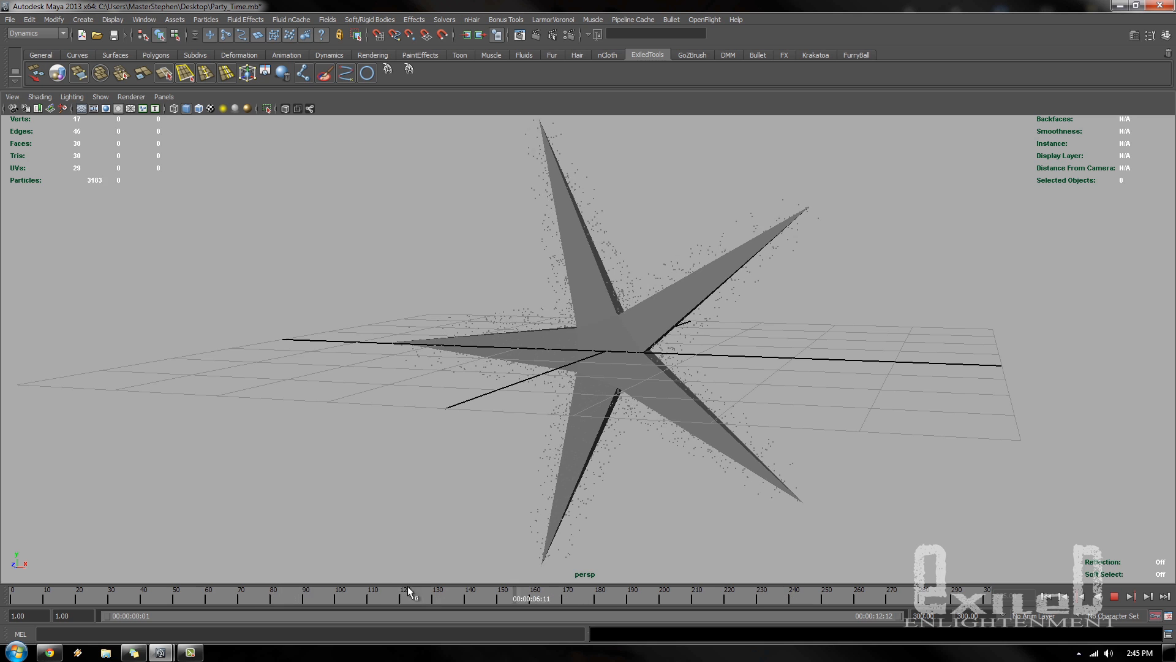
pyautogui.press('Escape')
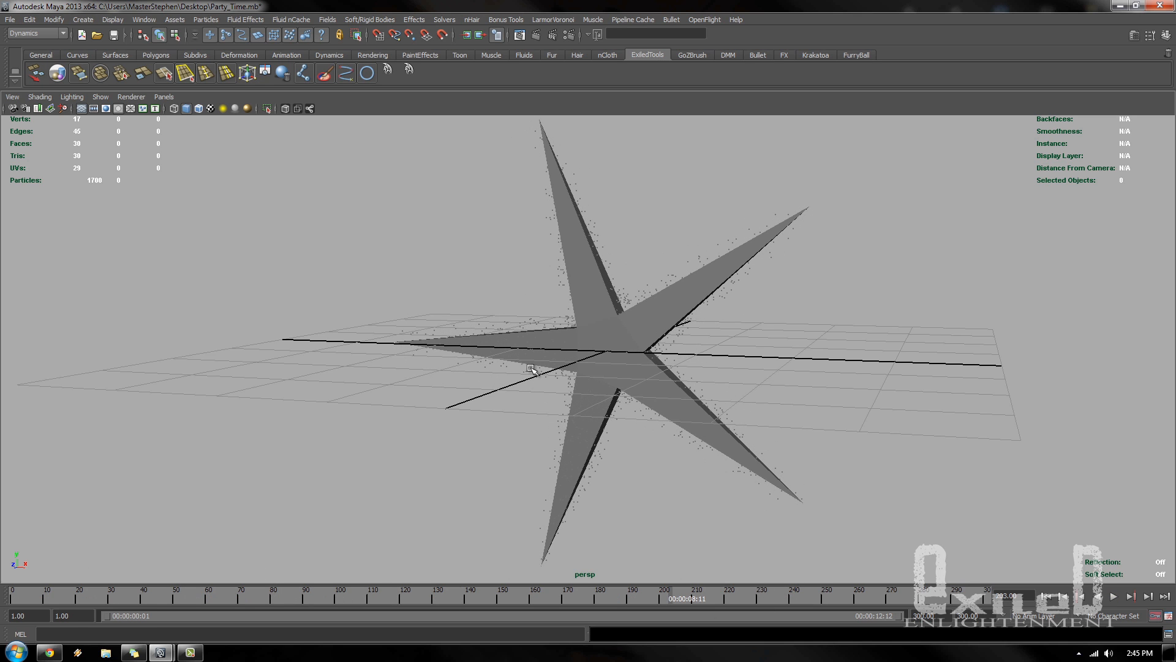
# - Select the particle object, show the Party1 emitter's attributes, and set its rate to 2000 particles per second
pyautogui.click(528, 366)
pyautogui.click(1128, 34)
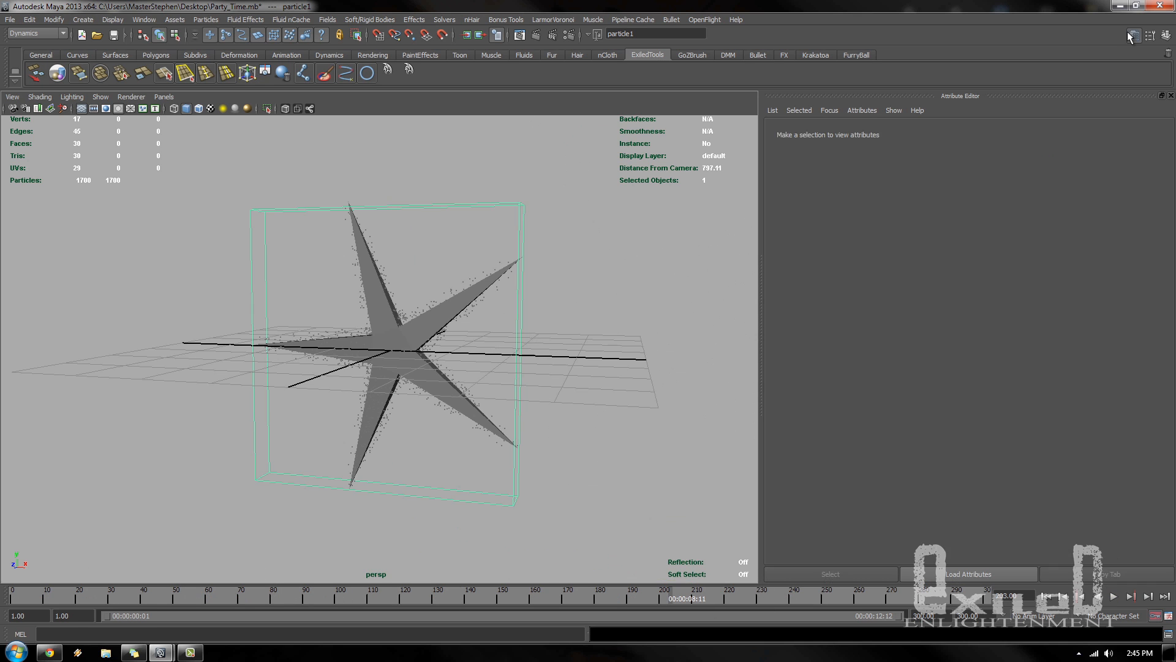
pyautogui.click(608, 418)
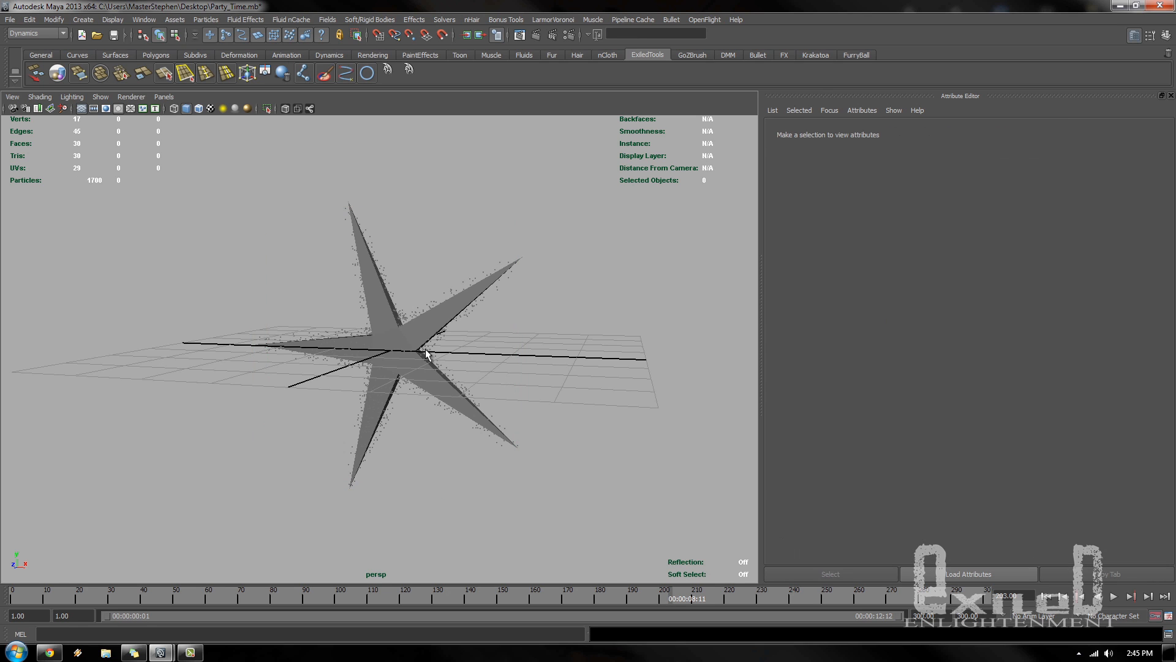
pyautogui.click(427, 354)
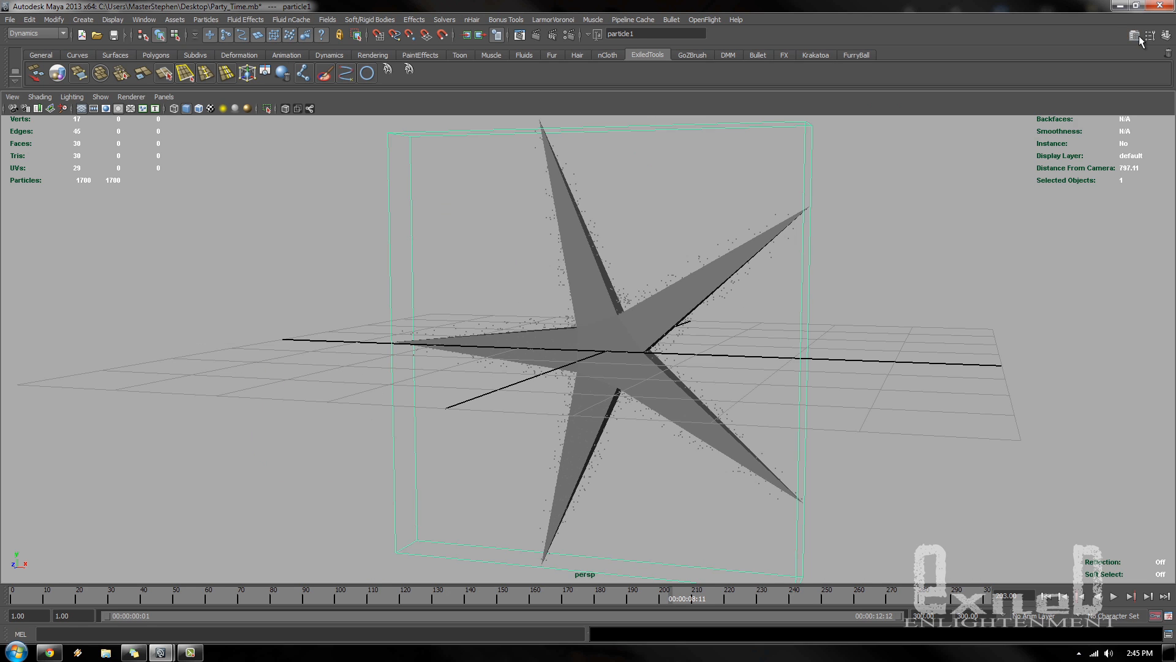
pyautogui.click(1134, 35)
pyautogui.click(1134, 36)
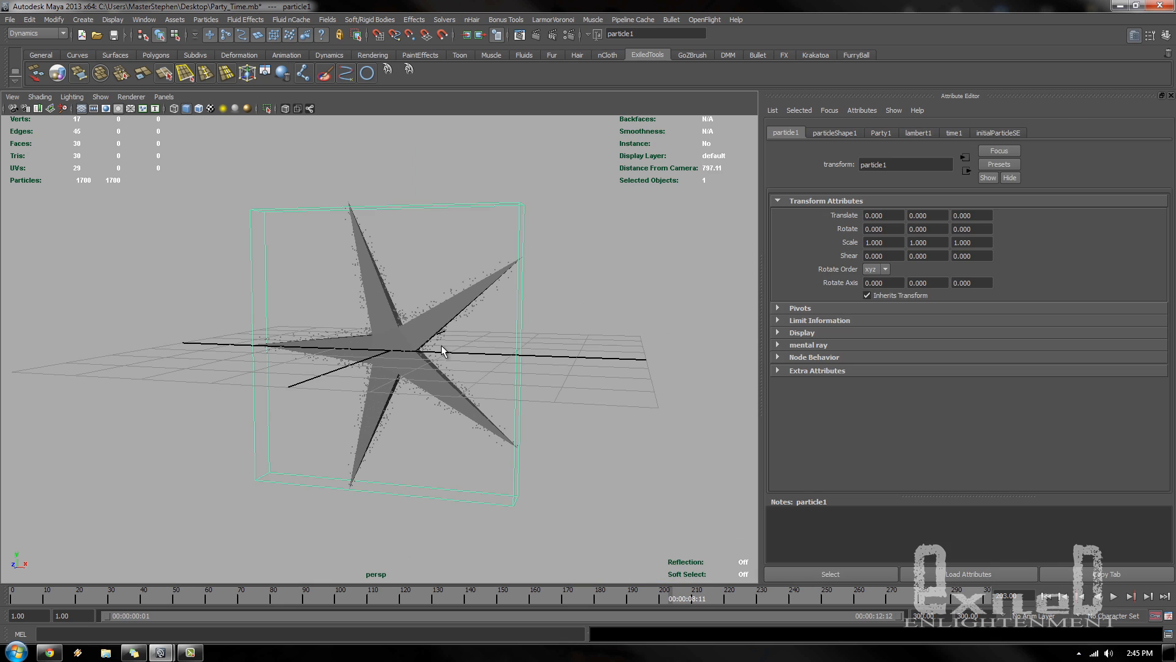
pyautogui.click(431, 387)
pyautogui.click(429, 361)
pyautogui.click(431, 357)
pyautogui.click(876, 132)
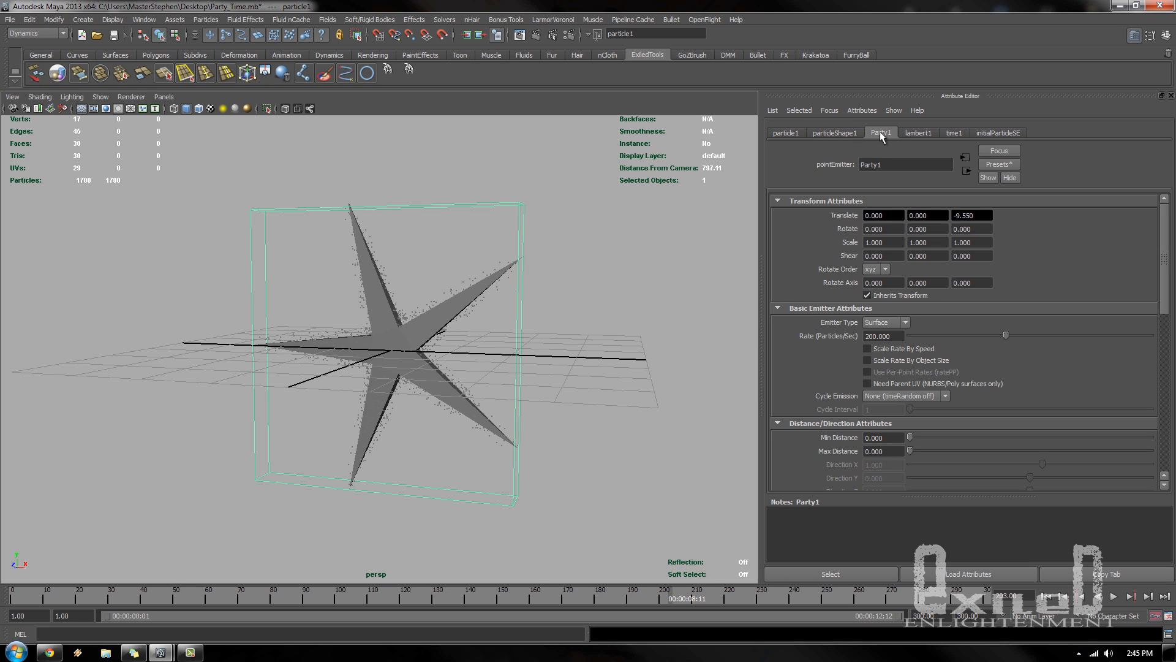
pyautogui.click(878, 336)
# - Replay the simulation from the first frame and stop it at about frame 244
pyautogui.moveTo(179, 598); pyautogui.dragTo(3, 603)
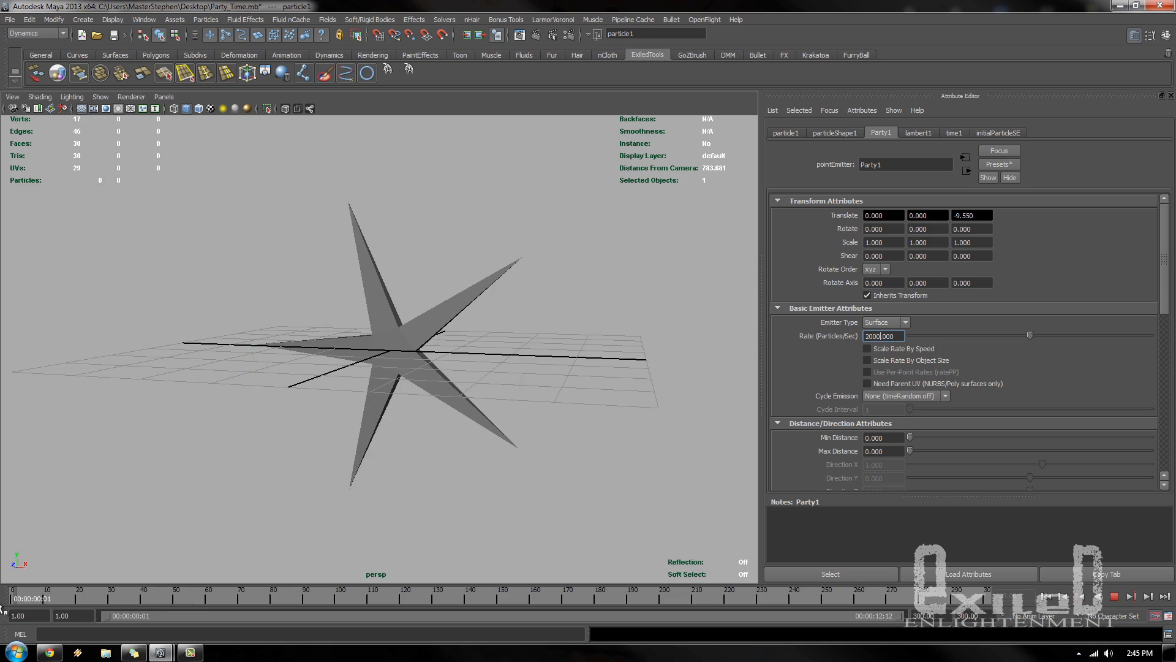
pyautogui.hotkey('alt', 'v')
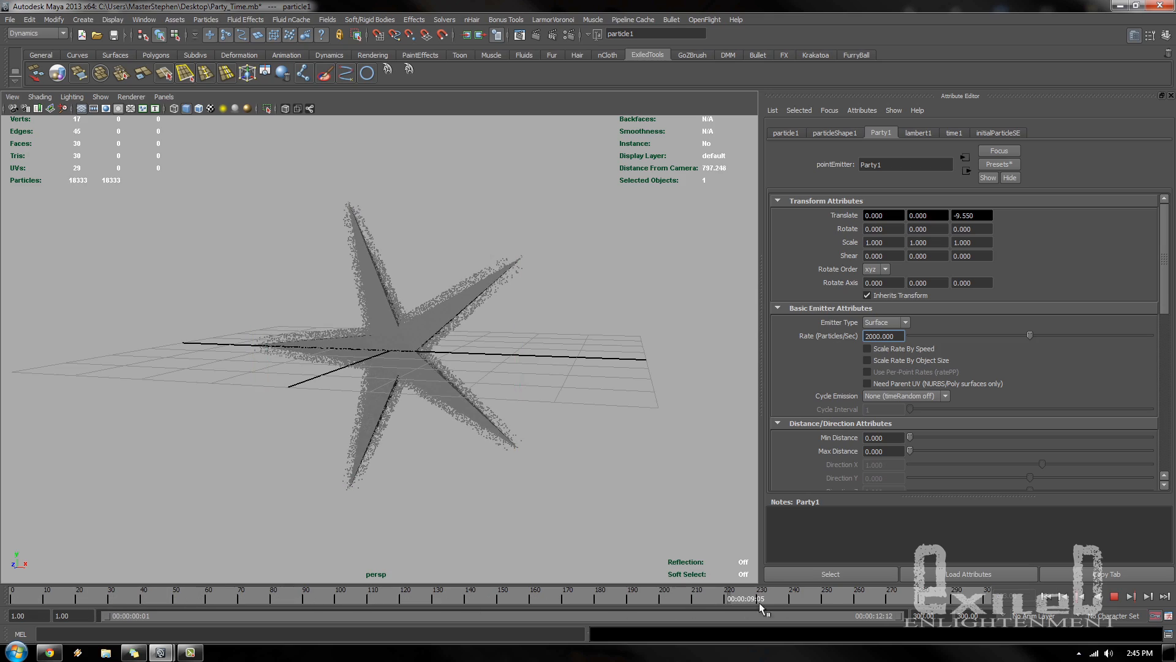
pyautogui.hotkey('alt', 'v')
pyautogui.keyDown('alt'); pyautogui.moveTo(349, 476); pyautogui.dragTo(460, 471, button='right'); pyautogui.keyUp('alt')
pyautogui.keyDown('alt'); pyautogui.moveTo(460, 472); pyautogui.dragTo(472, 436); pyautogui.keyUp('alt')
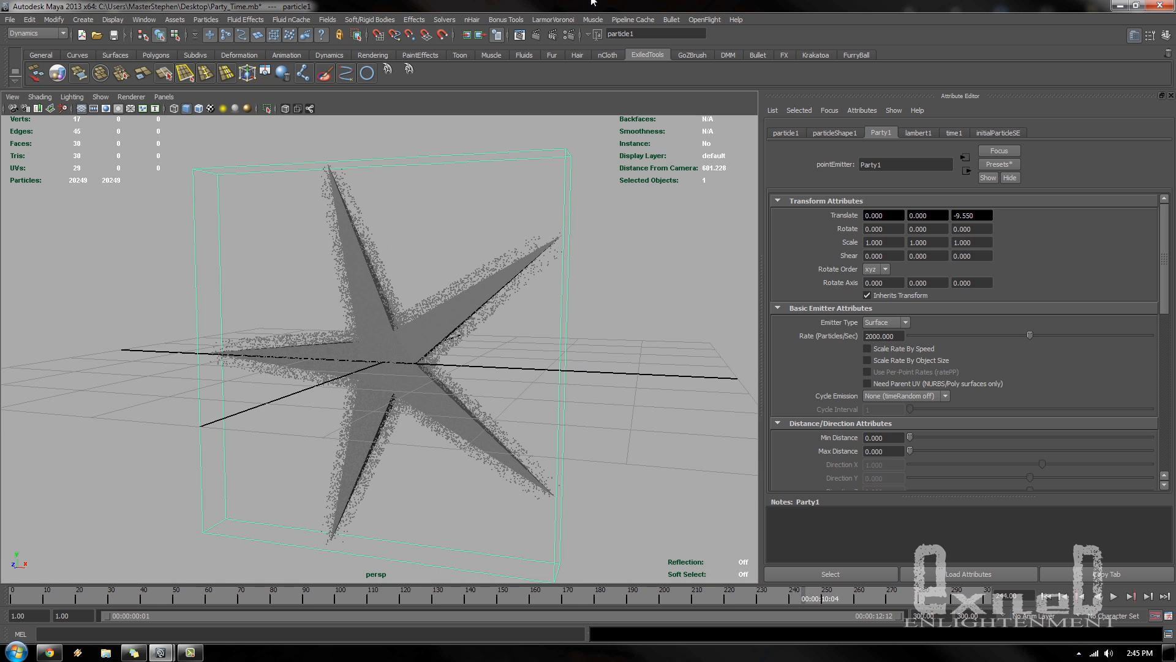
# - Set the renderer to Krakatoa and render the current frame of the perspective view
pyautogui.click(572, 35)
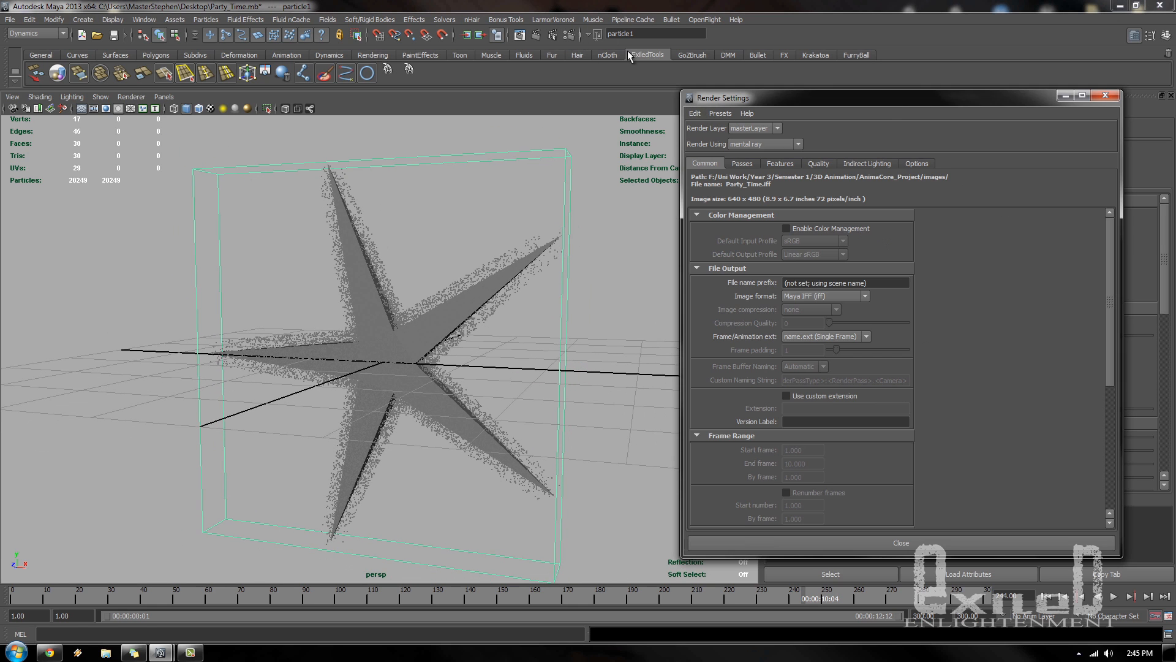
pyautogui.click(749, 142)
pyautogui.click(760, 192)
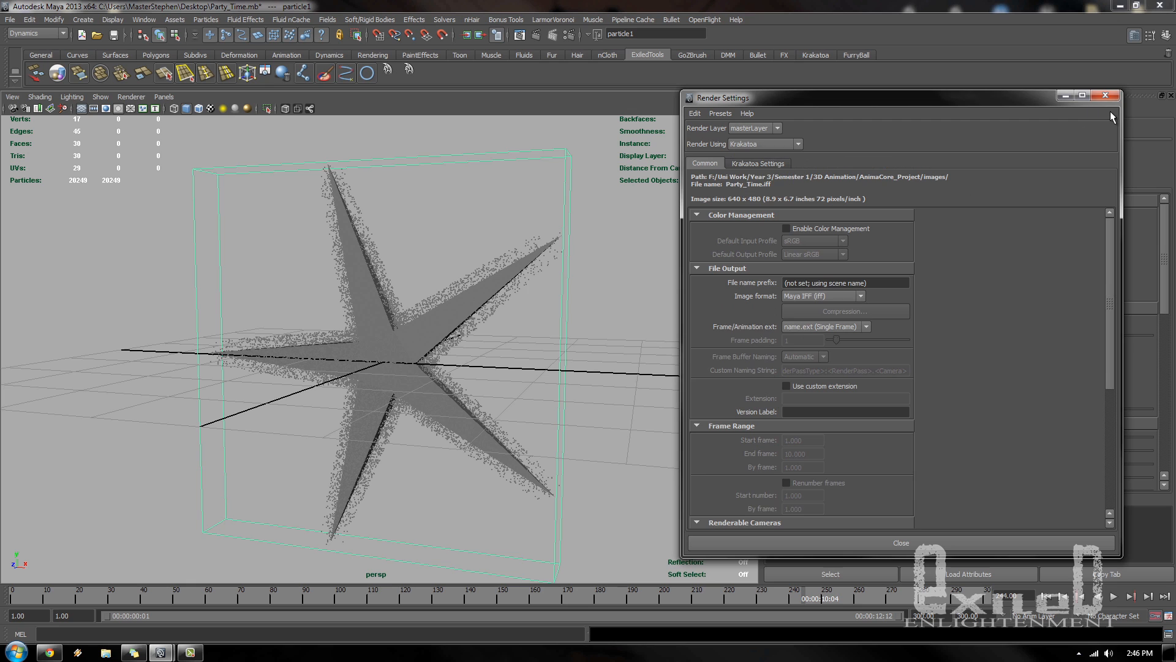
pyautogui.click(1107, 97)
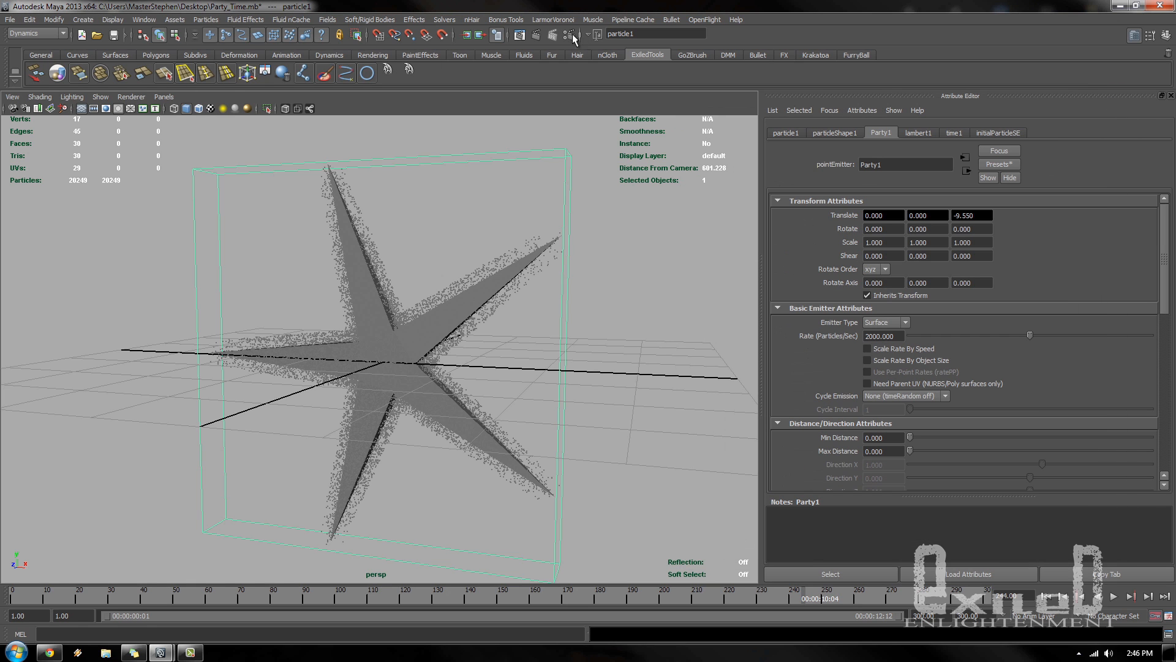
pyautogui.click(536, 36)
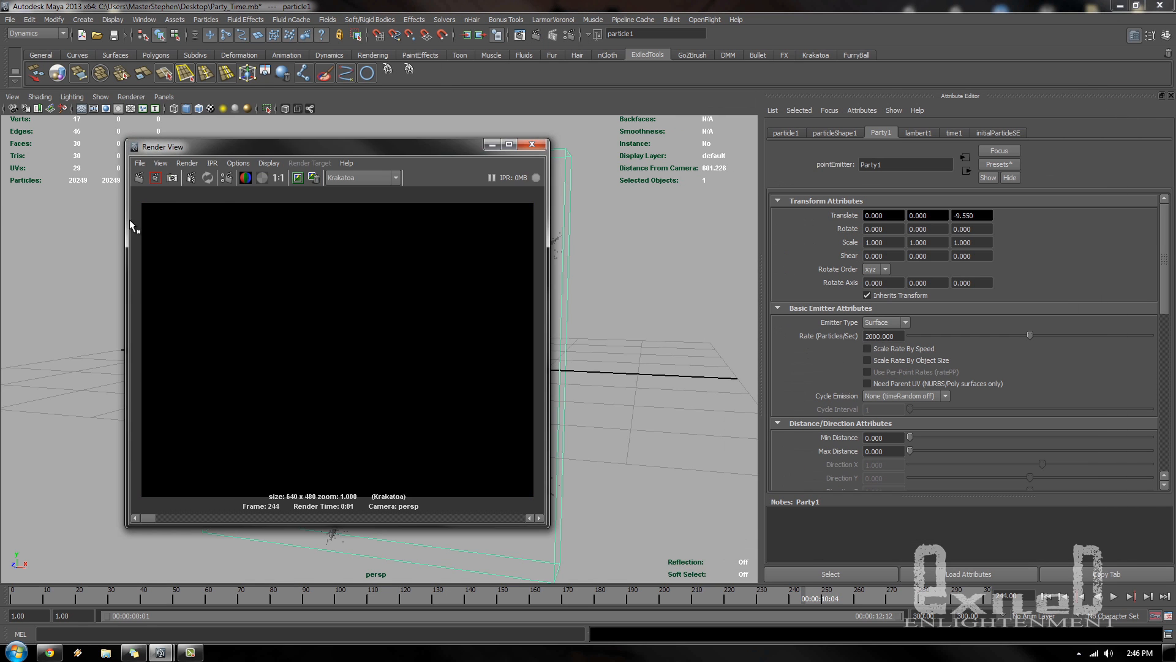
# - Inspect the render's alpha channel, switch back to the colour display, and close the render window
pyautogui.click(262, 180)
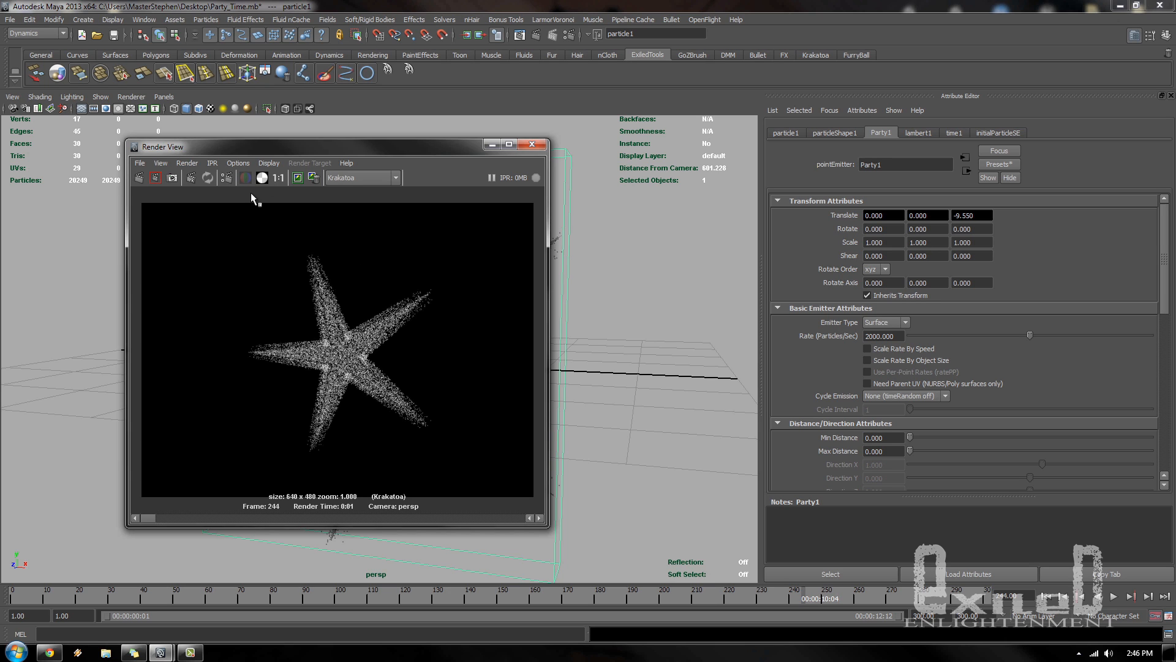
pyautogui.click(246, 178)
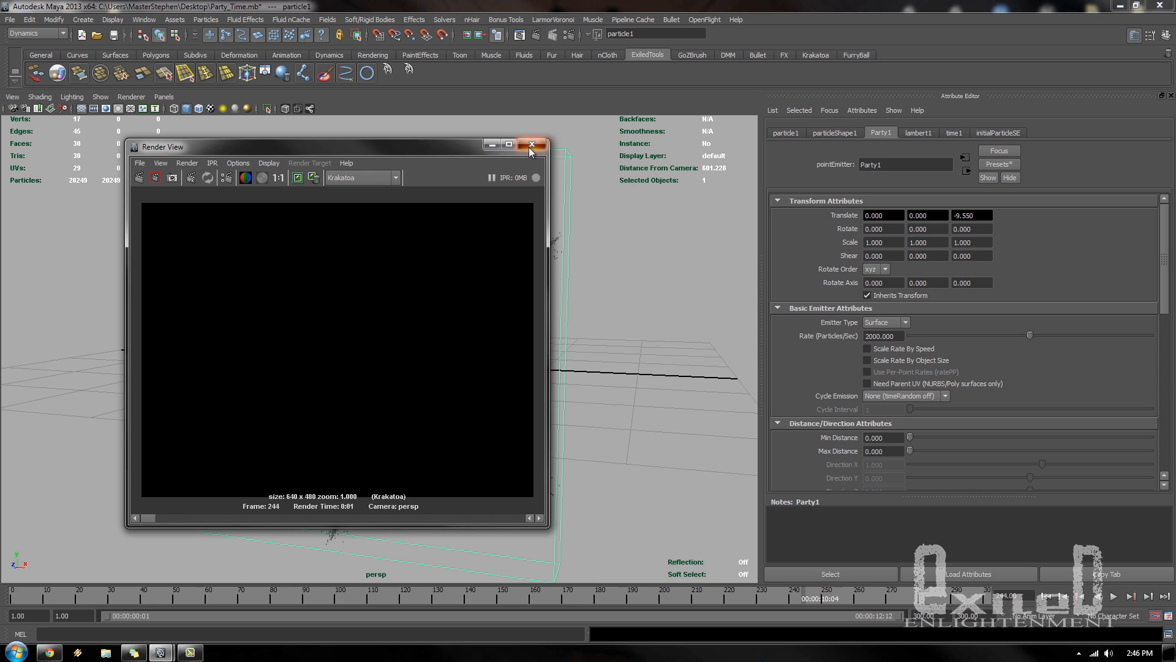
pyautogui.click(532, 144)
# - Return to the first frame and play the particle simulation, stopping it at about frame 96
pyautogui.click(183, 518)
pyautogui.moveTo(76, 598); pyautogui.dragTo(5, 596)
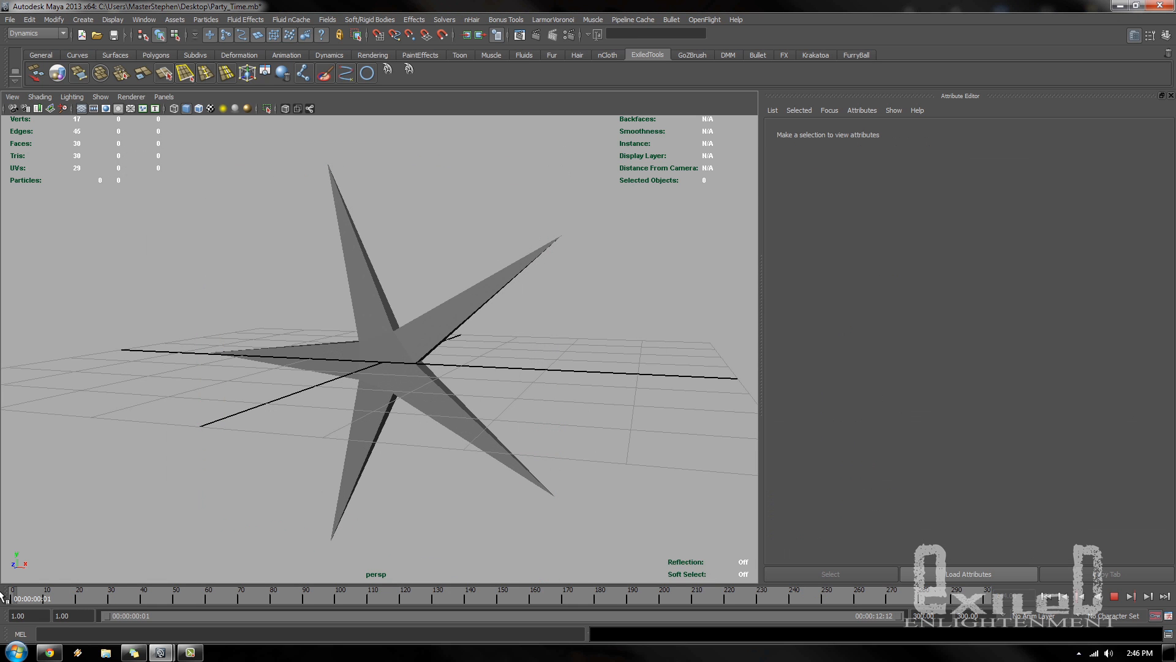
pyautogui.keyDown('alt'); pyautogui.moveTo(513, 451); pyautogui.dragTo(438, 455, button='right'); pyautogui.keyUp('alt')
pyautogui.keyDown('alt'); pyautogui.moveTo(438, 455); pyautogui.dragTo(277, 444); pyautogui.keyUp('alt')
pyautogui.keyDown('alt'); pyautogui.moveTo(277, 444); pyautogui.dragTo(420, 433, button='right'); pyautogui.keyUp('alt')
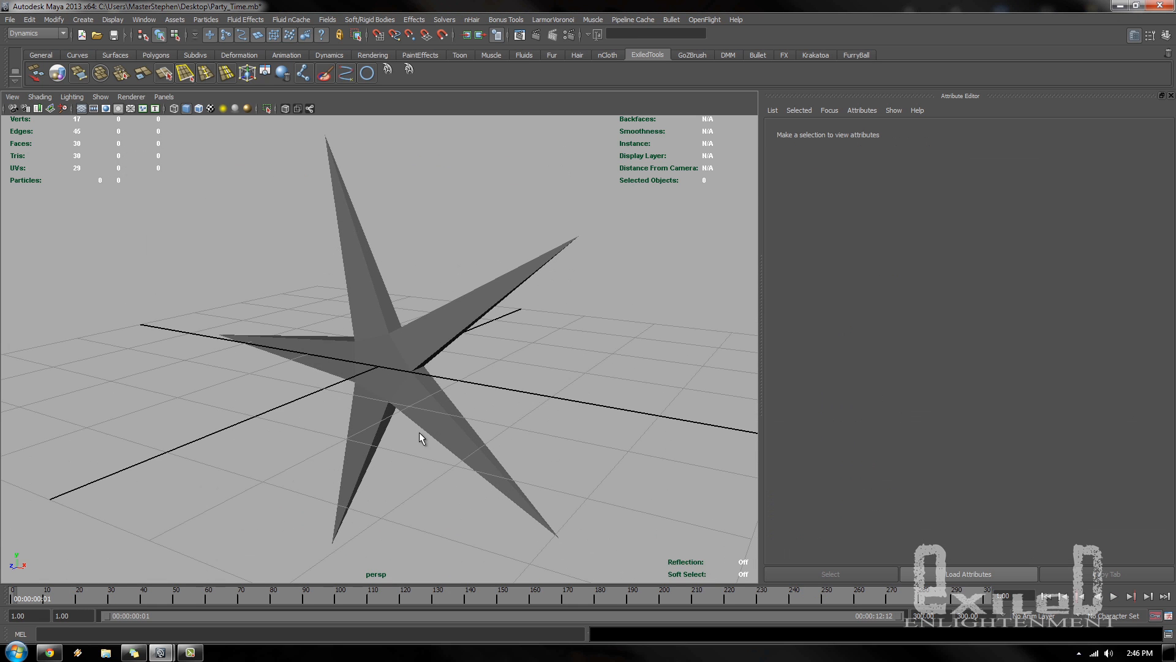
pyautogui.hotkey('alt', 'v')
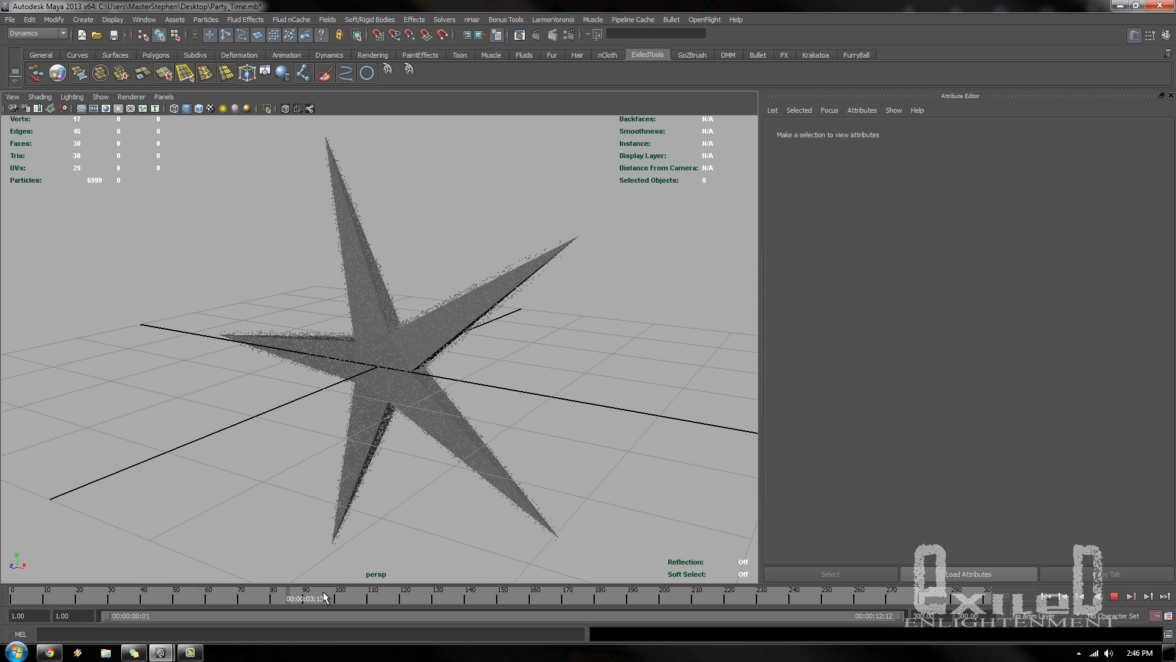
pyautogui.hotkey('alt', 'v')
# - Select the particle object emitted from the star and add a Turbulence field to it
pyautogui.click(386, 368)
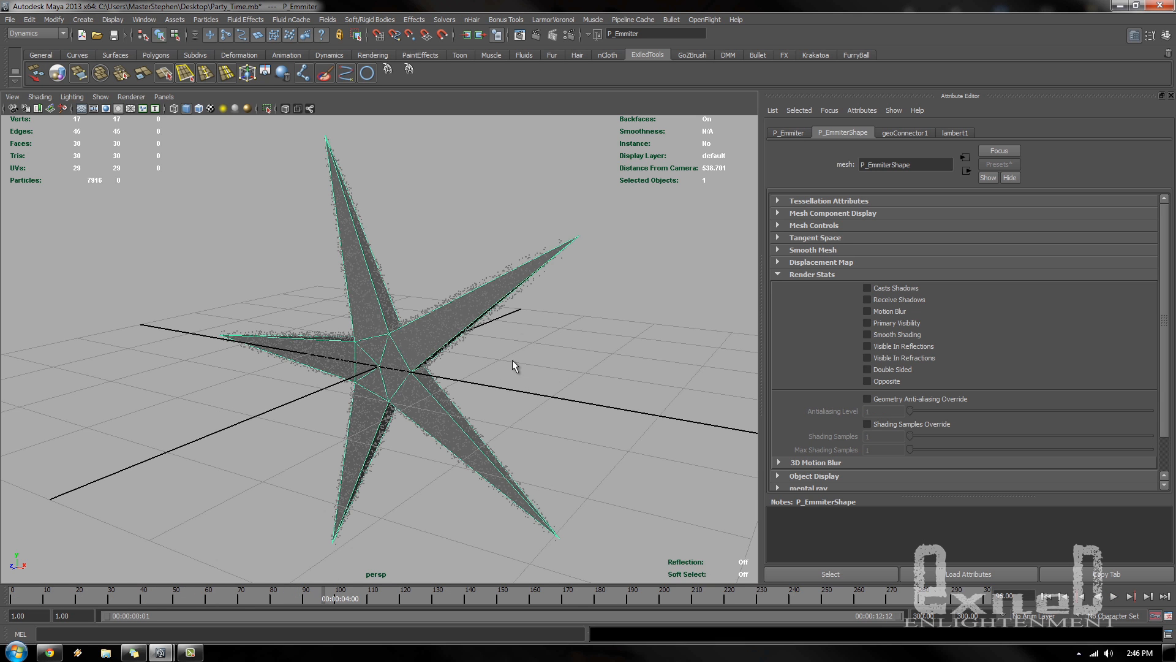
pyautogui.click(311, 381)
pyautogui.click(623, 371)
pyautogui.keyDown('alt'); pyautogui.moveTo(616, 392); pyautogui.dragTo(440, 396); pyautogui.keyUp('alt')
pyautogui.click(353, 332)
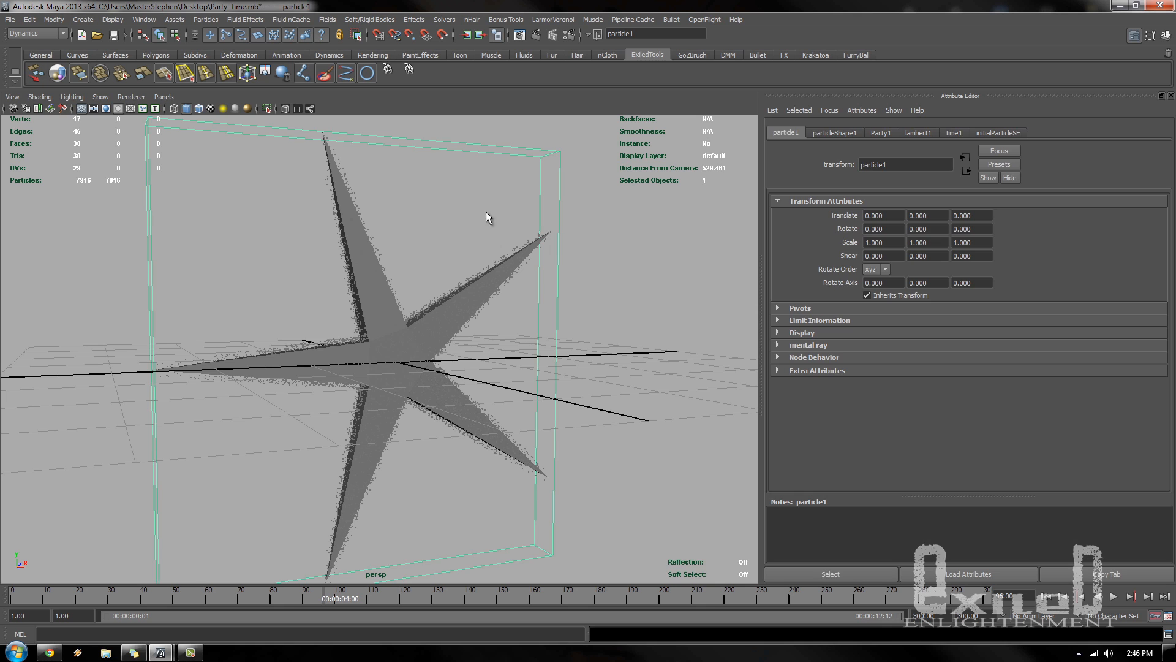
pyautogui.keyDown('alt'); pyautogui.moveTo(488, 218); pyautogui.dragTo(223, 239); pyautogui.keyUp('alt')
pyautogui.keyDown('alt'); pyautogui.moveTo(223, 239); pyautogui.dragTo(372, 238, button='right'); pyautogui.keyUp('alt')
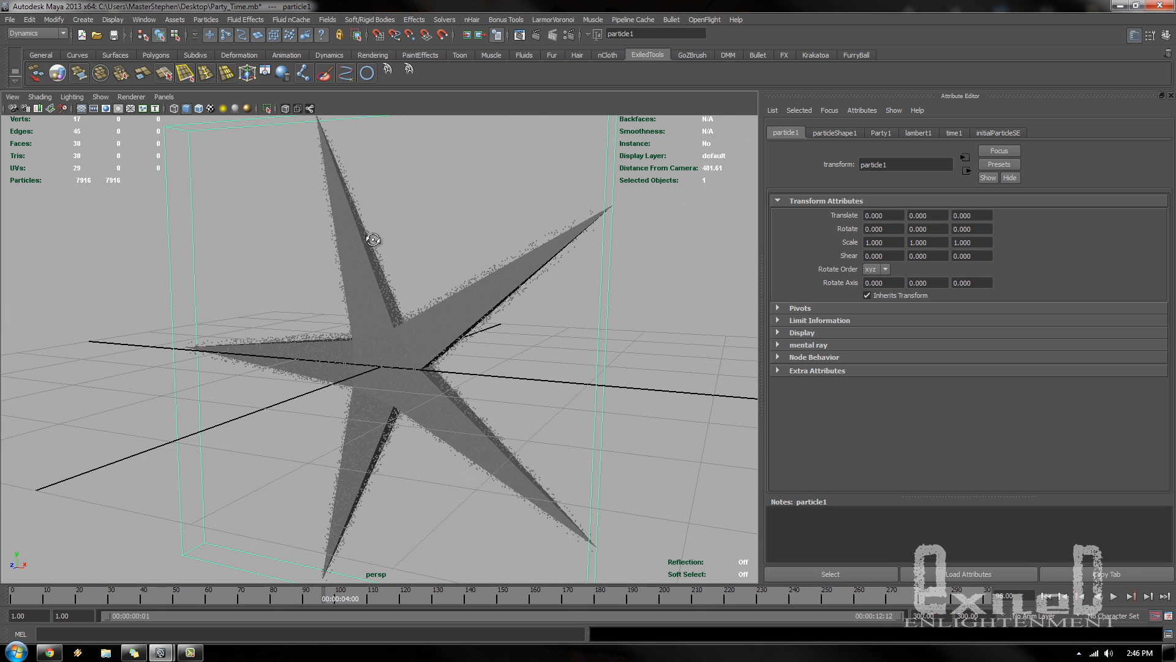
pyautogui.keyDown('alt'); pyautogui.moveTo(373, 239); pyautogui.dragTo(383, 237); pyautogui.keyUp('alt')
pyautogui.click(384, 248)
pyautogui.click(377, 256)
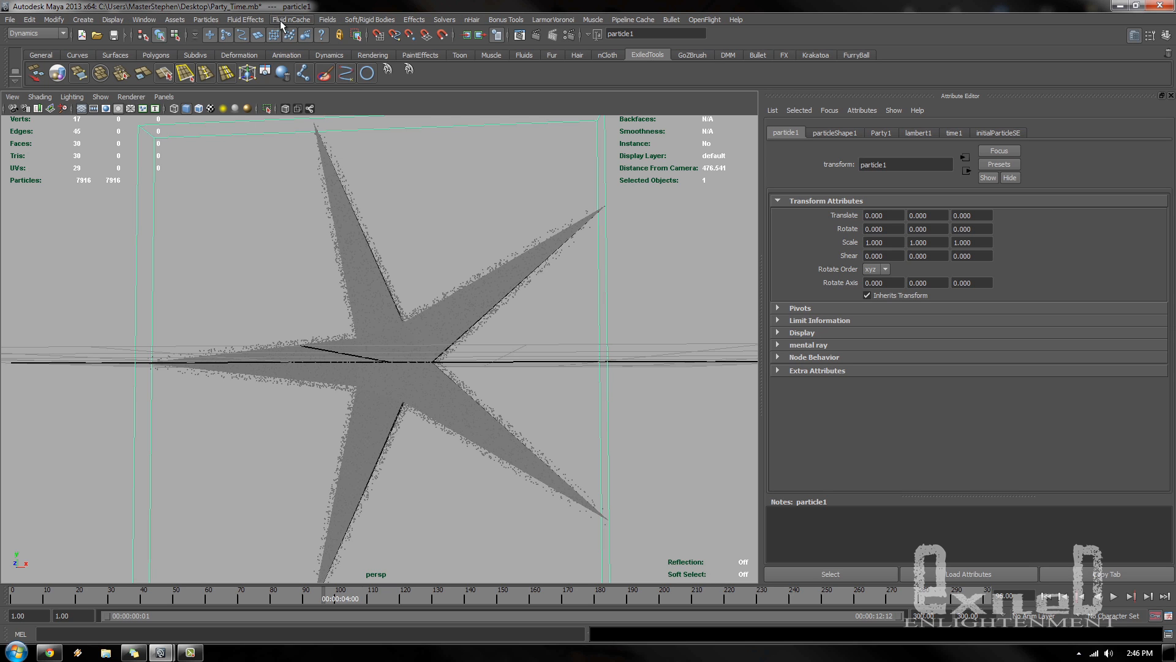
pyautogui.click(327, 20)
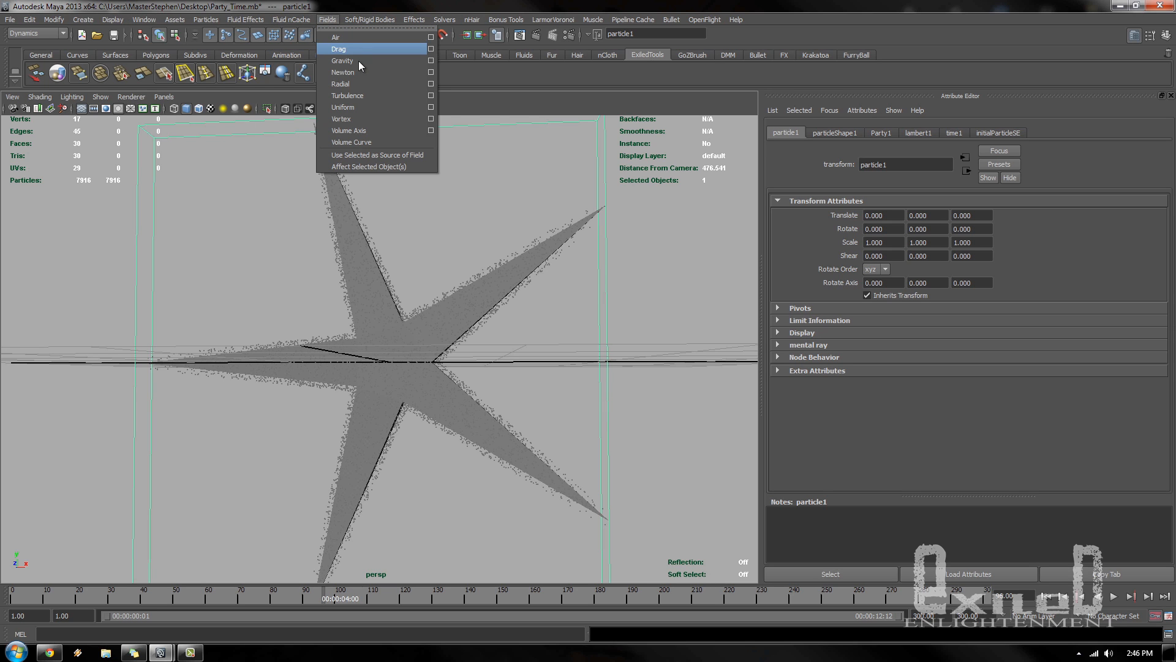
pyautogui.click(346, 96)
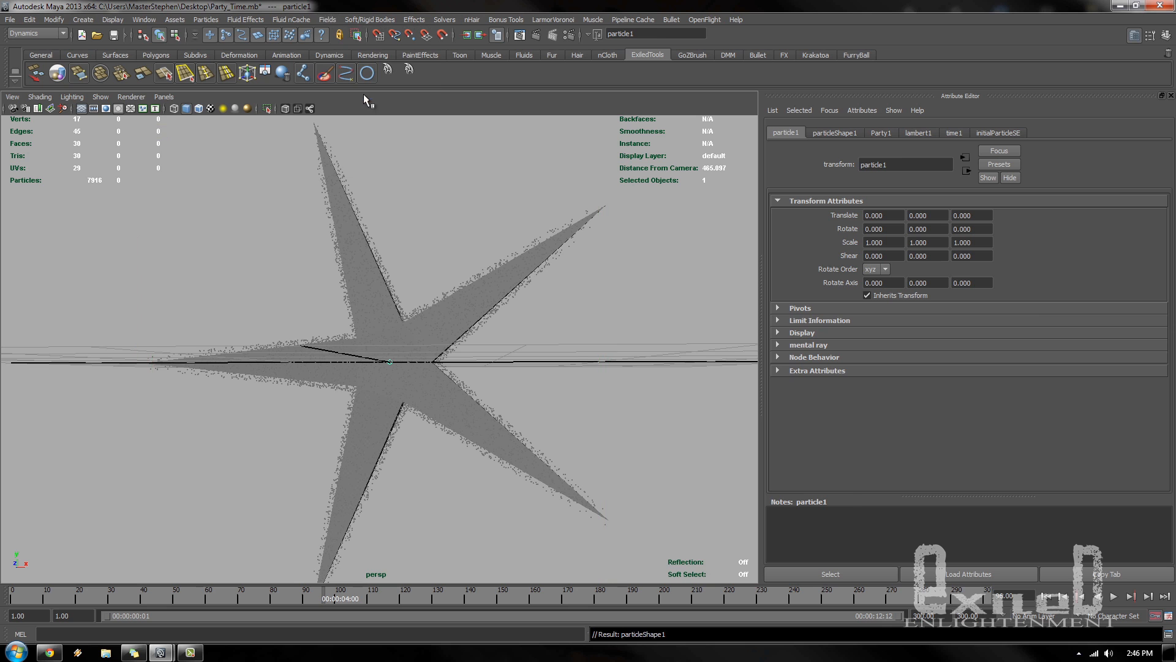
# - Play the simulation with the turbulence field applied, stop at about frame 184, and examine the particle spread
pyautogui.keyDown('alt'); pyautogui.moveTo(521, 394); pyautogui.dragTo(489, 421); pyautogui.keyUp('alt')
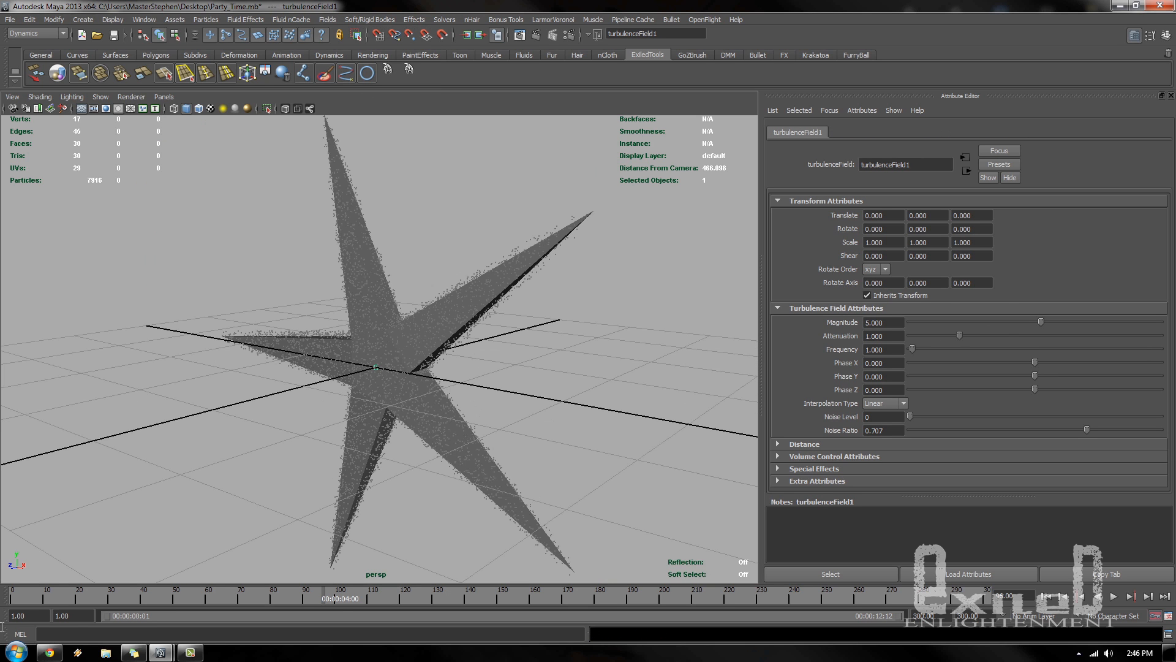
pyautogui.hotkey('alt', 'v')
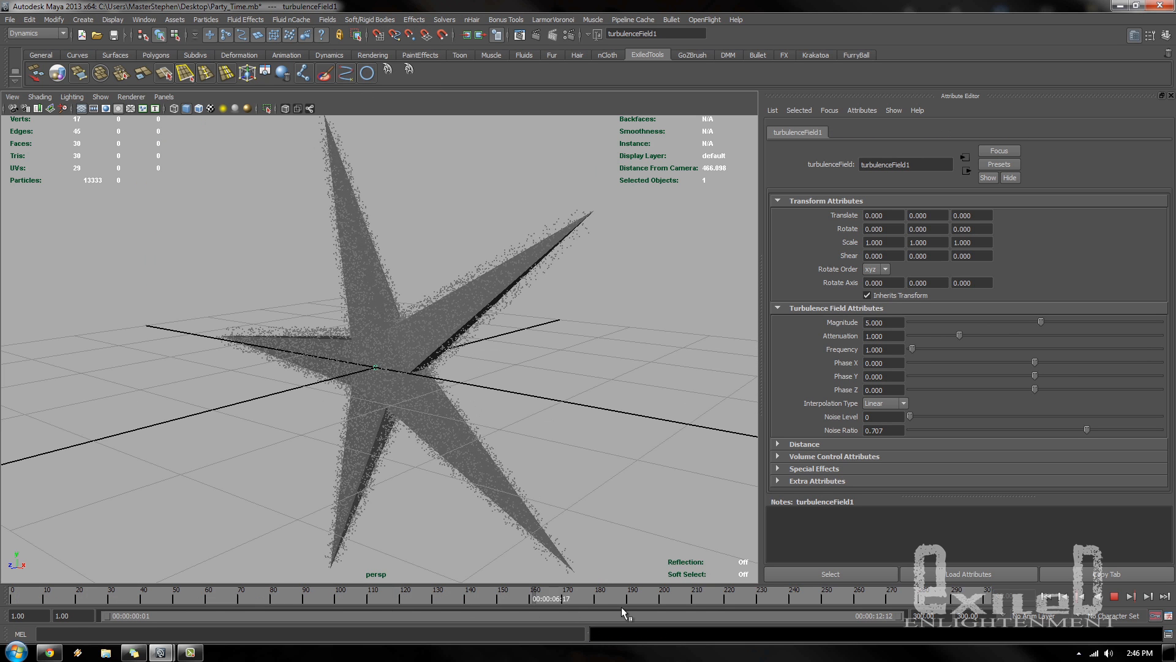
pyautogui.moveTo(621, 608)
pyautogui.mouseDown()
pyautogui.moveTo(703, 610)
pyautogui.moveTo(457, 610)
pyautogui.moveTo(608, 612)
pyautogui.mouseUp()
pyautogui.moveTo(368, 481)
pyautogui.keyDown('alt'); pyautogui.mouseDown()
pyautogui.moveTo(402, 465)
pyautogui.moveTo(465, 226)
pyautogui.mouseUp(); pyautogui.keyUp('alt')
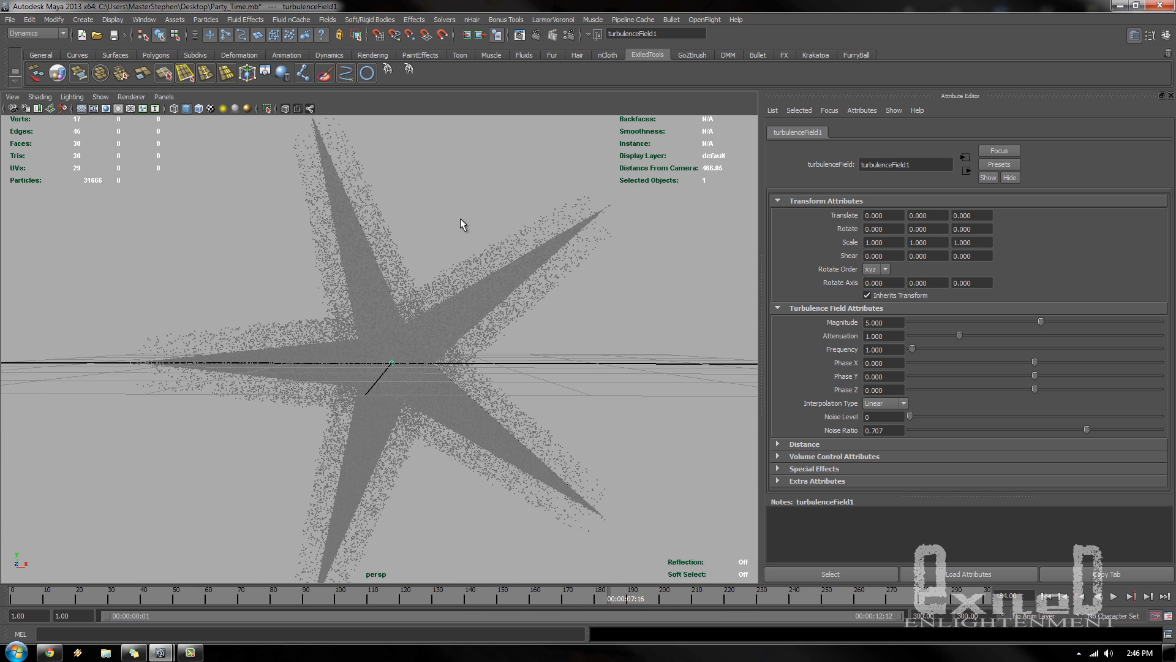
# - Set the turbulence field's magnitude to 50 and its phase X, Y and Z to about -24.8, 15.0 and -15.3
pyautogui.doubleClick(887, 323)
pyautogui.write('50')
pyautogui.press('Return')
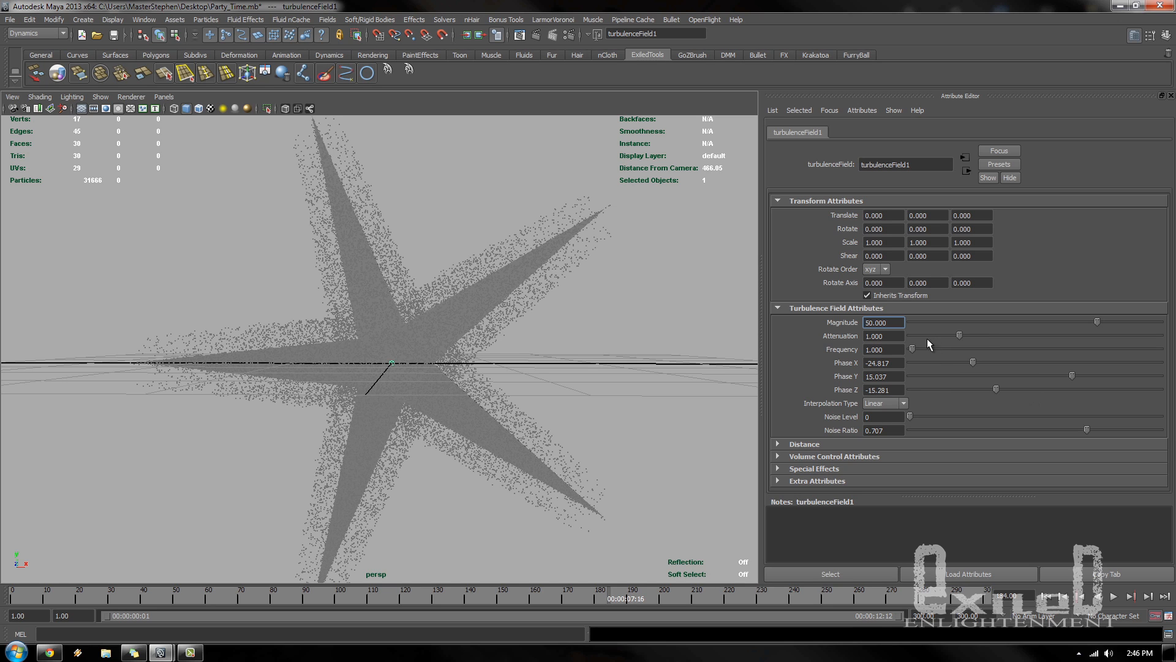
# - Try a turbulence frequency of 0.25, play the simulation, and return to the first frame
pyautogui.doubleClick(890, 349)
pyautogui.moveTo(50, 600); pyautogui.dragTo(562, 603)
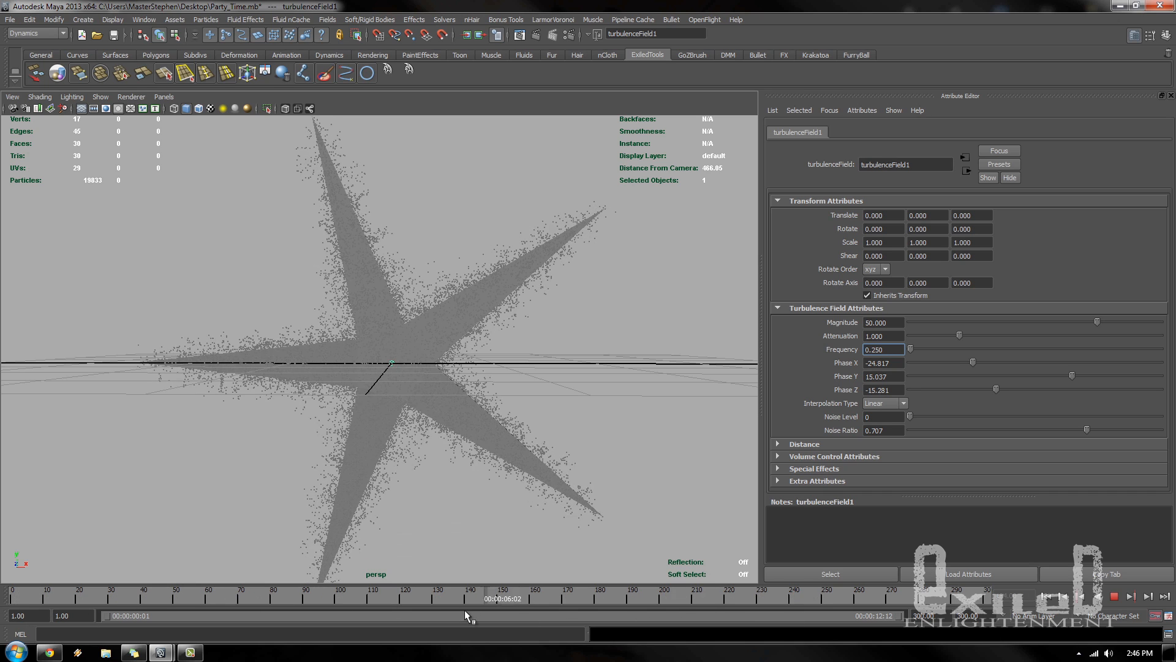
pyautogui.moveTo(609, 603); pyautogui.dragTo(11, 576)
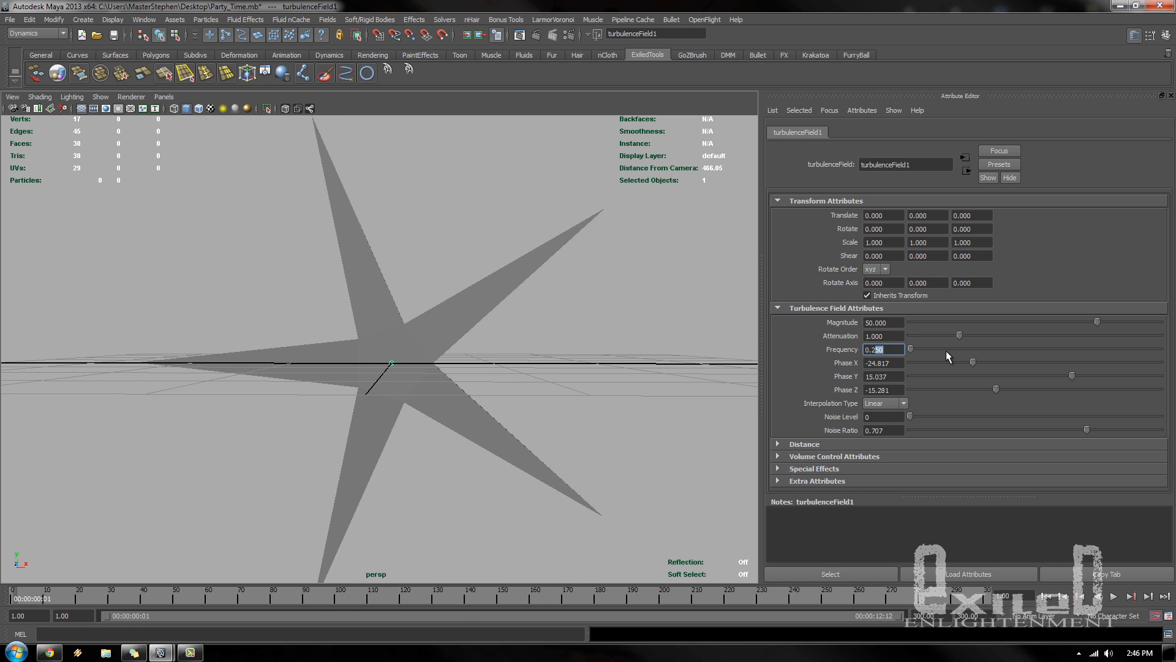
# - Set the turbulence frequency to 0.05 and play the simulation to about frame 245
pyautogui.press('BackSpace')
pyautogui.press('BackSpace')
pyautogui.write('050')
pyautogui.click(1114, 596)
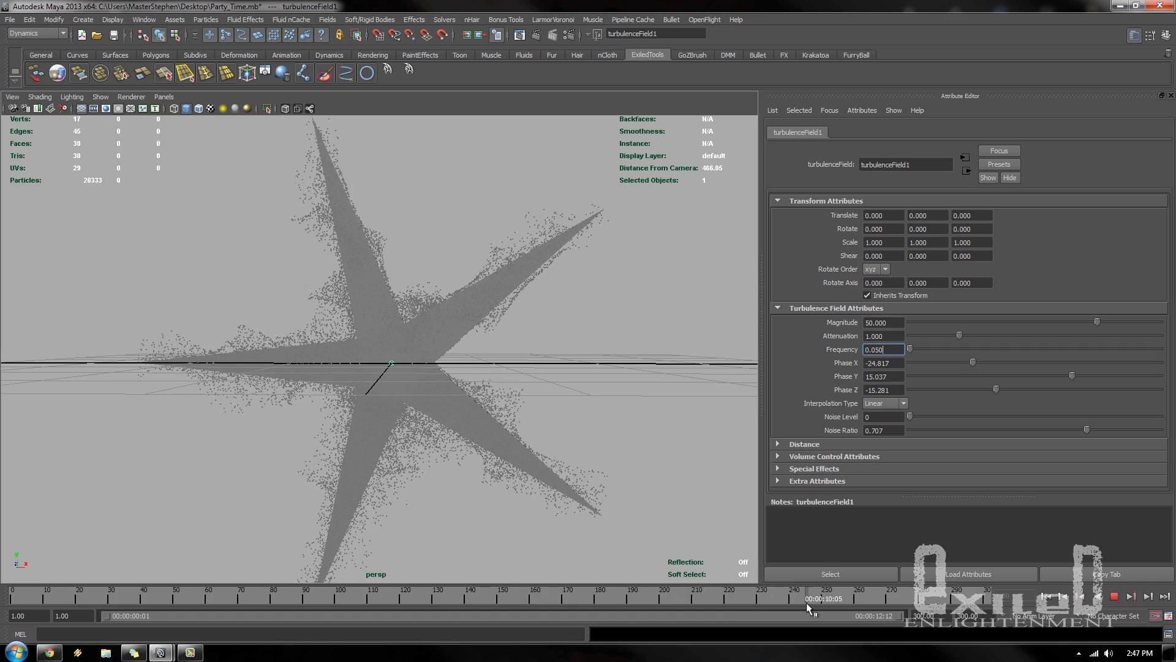
# - Continue the simulation to frame 262, render the perspective view, and inspect the render's alpha channel before closing it
pyautogui.moveTo(518, 506)
pyautogui.keyDown('alt'); pyautogui.mouseDown()
pyautogui.moveTo(255, 496)
pyautogui.moveTo(532, 508)
pyautogui.mouseUp(); pyautogui.keyUp('alt')
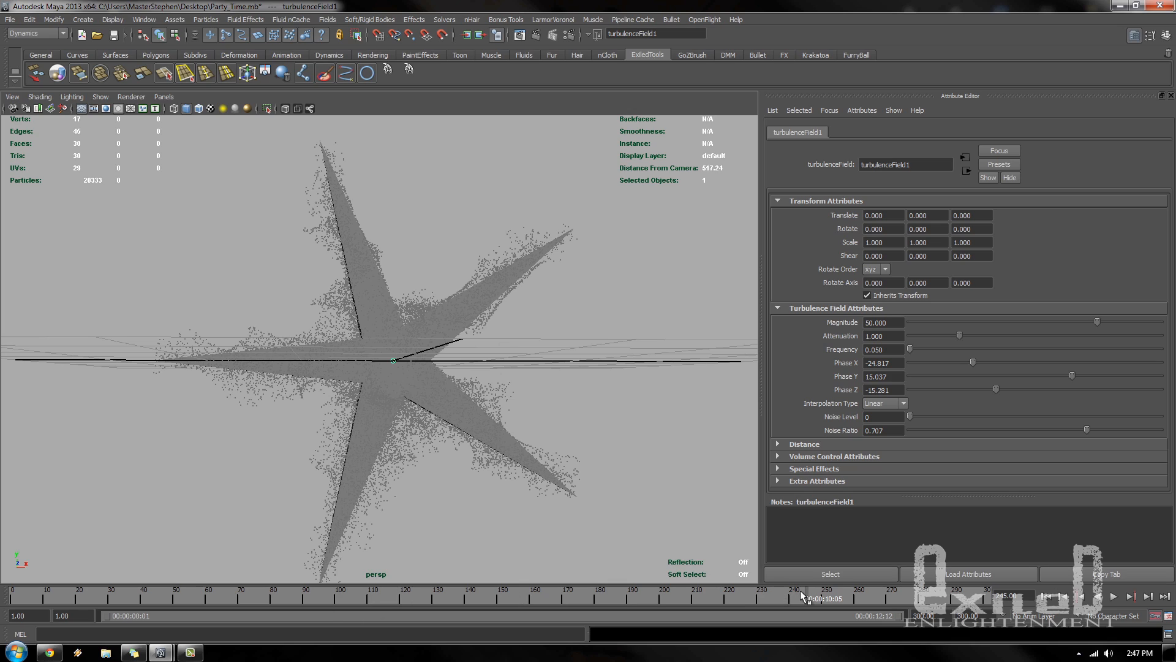
pyautogui.hotkey('alt', 'v')
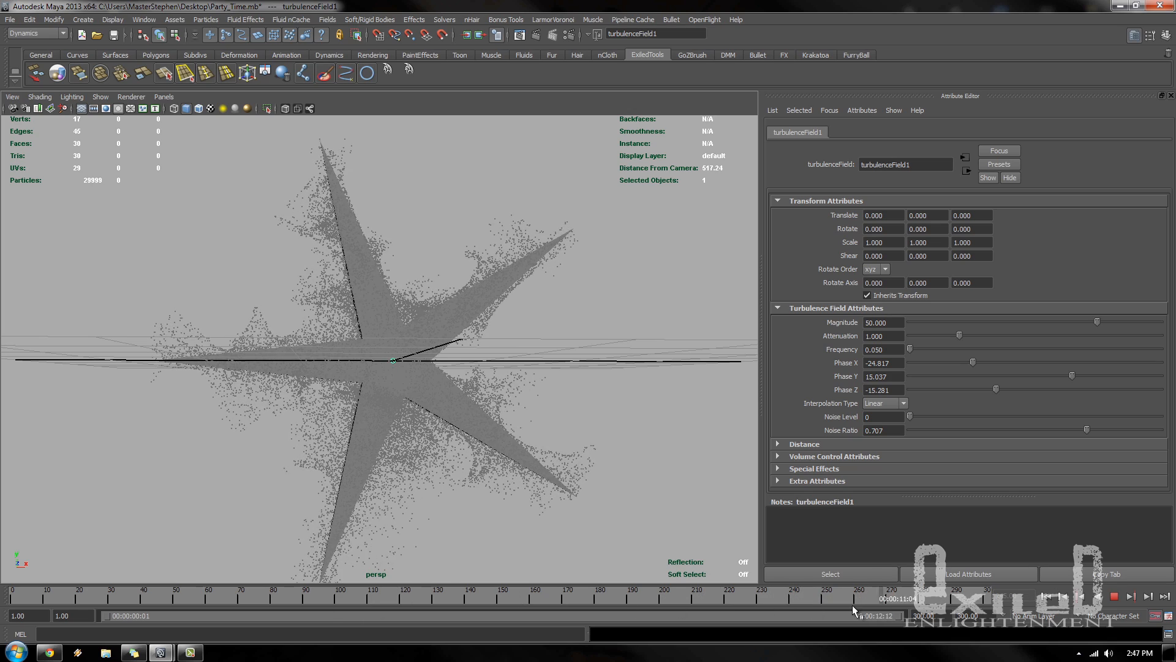
pyautogui.click(861, 601)
pyautogui.keyDown('alt'); pyautogui.moveTo(540, 518); pyautogui.dragTo(499, 528); pyautogui.keyUp('alt')
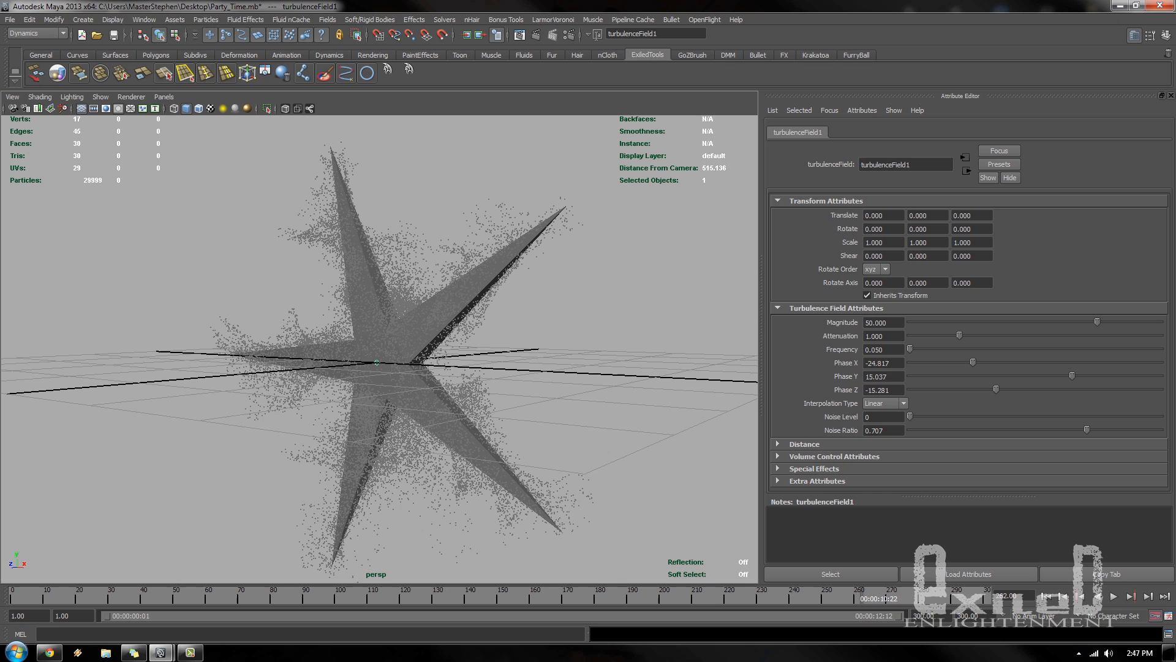
pyautogui.click(537, 36)
pyautogui.click(263, 178)
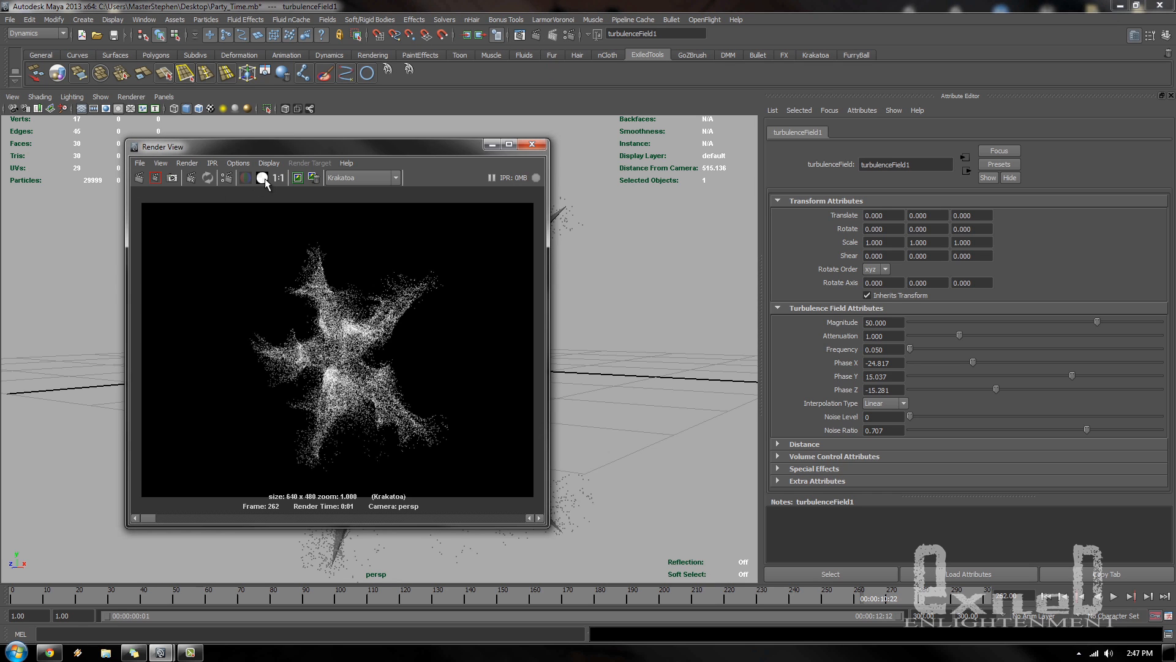
pyautogui.click(532, 145)
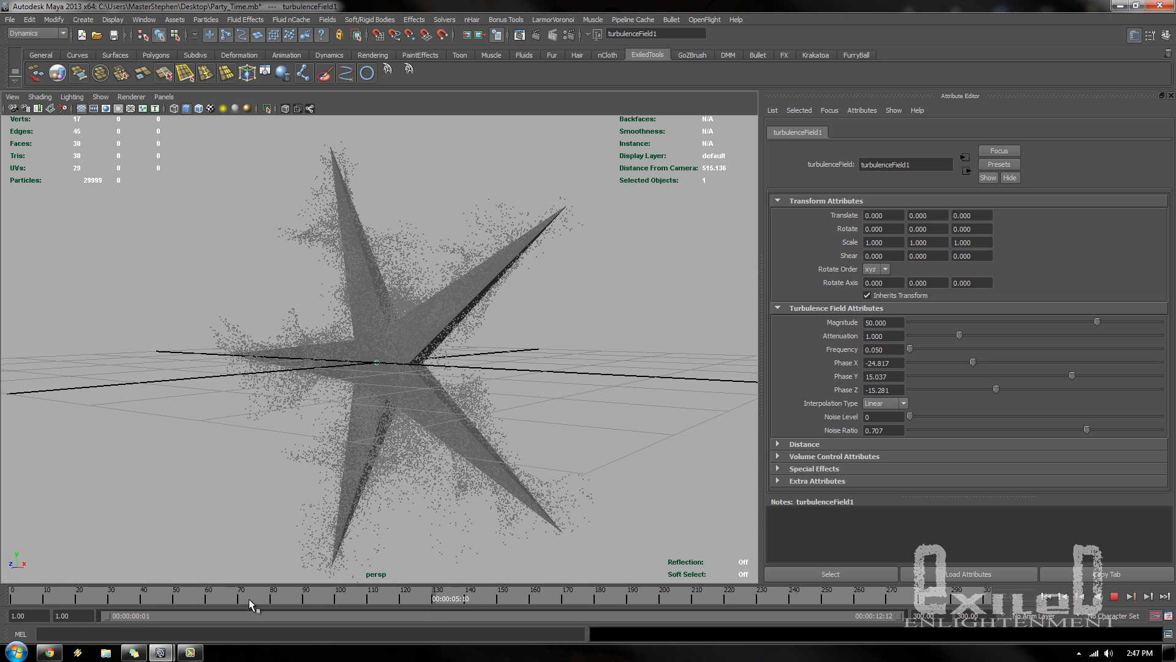
# - Select the star mesh P_Emmiter at frame 1 and key its translate, rotate and scale values
pyautogui.click(14, 597)
pyautogui.click(399, 392)
pyautogui.click(630, 435)
pyautogui.keyDown('alt'); pyautogui.moveTo(630, 435); pyautogui.dragTo(493, 428, button='right'); pyautogui.keyUp('alt')
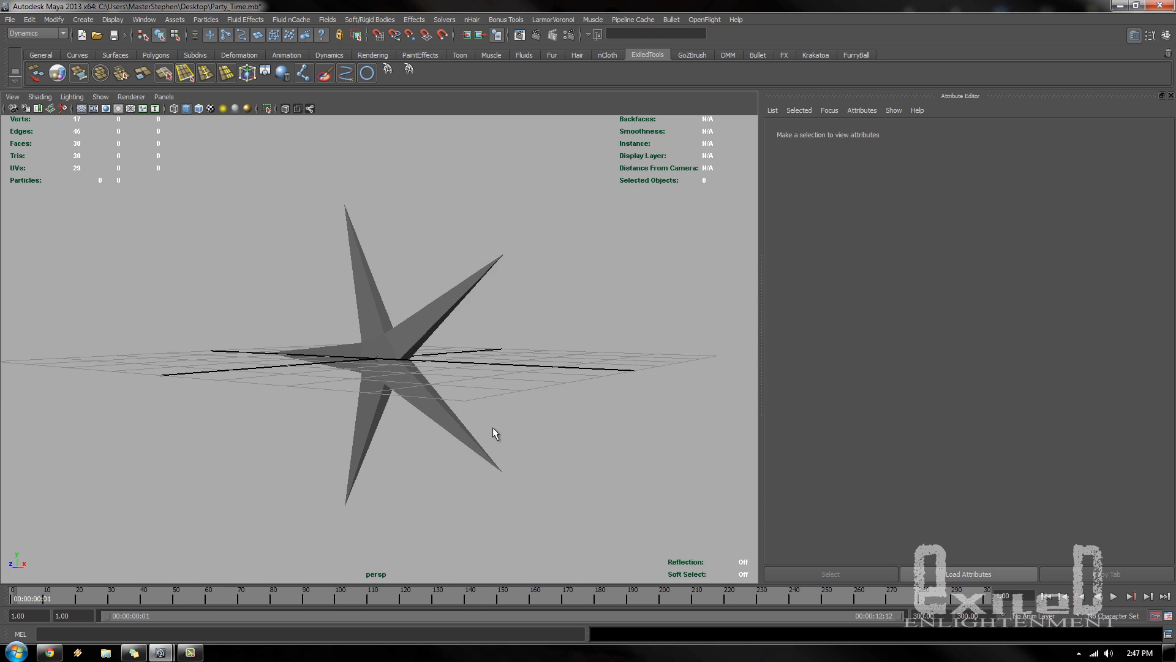
pyautogui.keyDown('alt'); pyautogui.moveTo(493, 427); pyautogui.dragTo(524, 487); pyautogui.keyUp('alt')
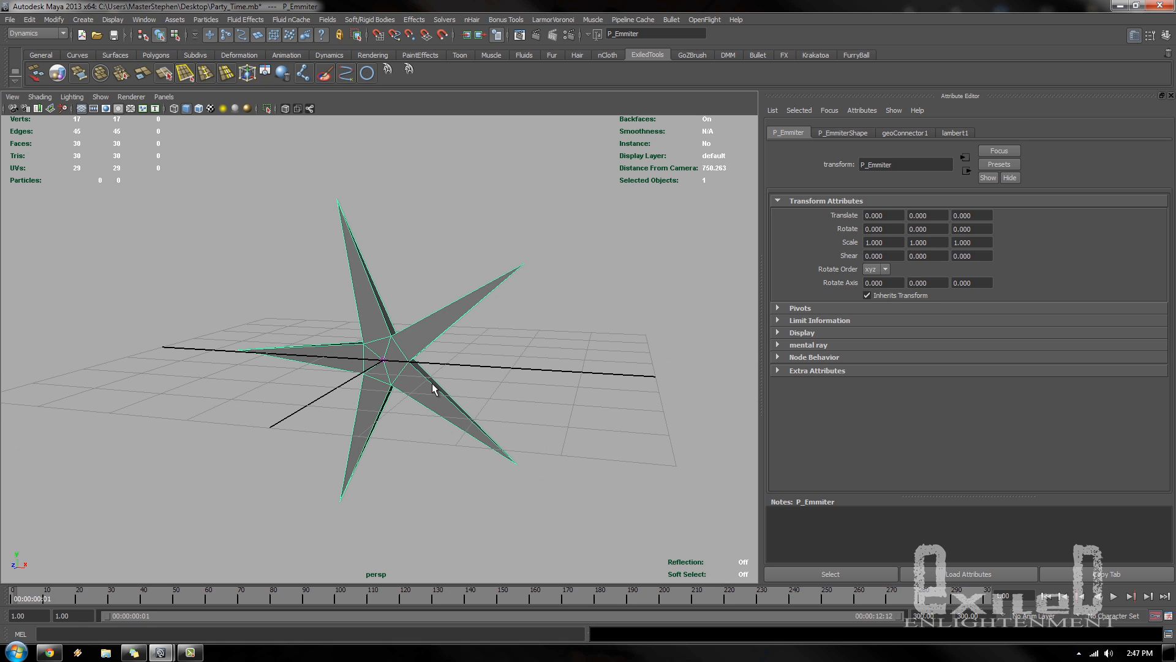
pyautogui.keyDown('alt'); pyautogui.moveTo(432, 385); pyautogui.dragTo(344, 390); pyautogui.keyUp('alt')
pyautogui.keyDown('alt'); pyautogui.moveTo(344, 390); pyautogui.dragTo(438, 407, button='right'); pyautogui.keyUp('alt')
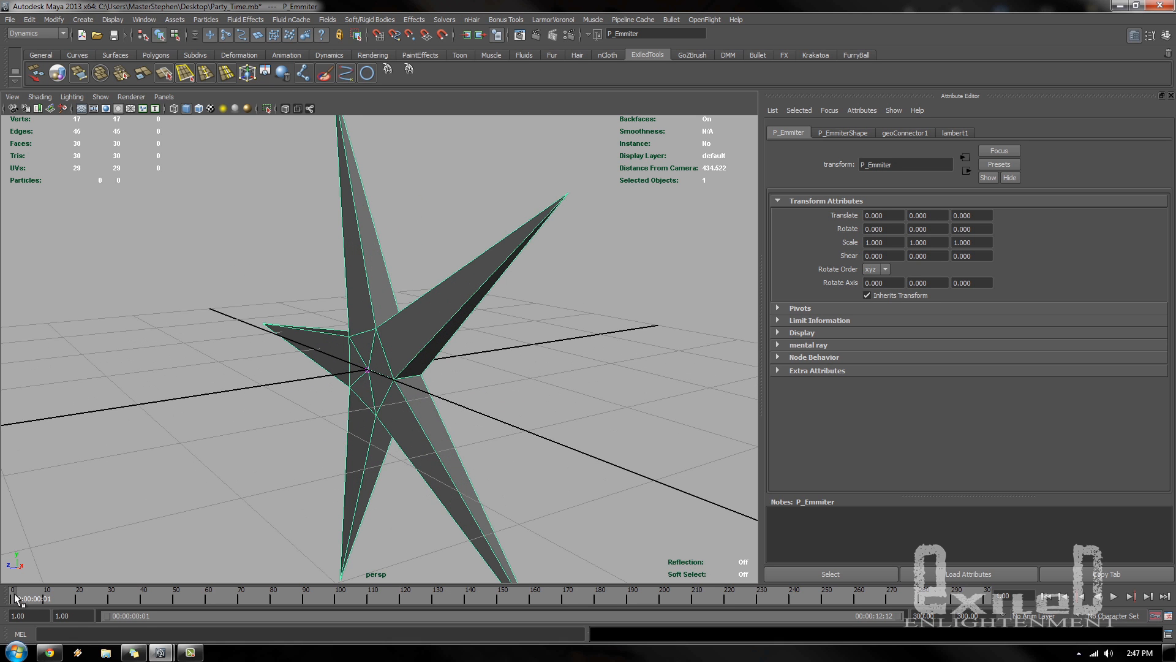
pyautogui.moveTo(14, 594); pyautogui.dragTo(411, 608)
pyautogui.hotkey('alt', 'shift', 'v')
pyautogui.keyDown('alt'); pyautogui.moveTo(421, 436); pyautogui.dragTo(363, 434, button='right'); pyautogui.keyUp('alt')
pyautogui.click(537, 418)
pyautogui.click(373, 381)
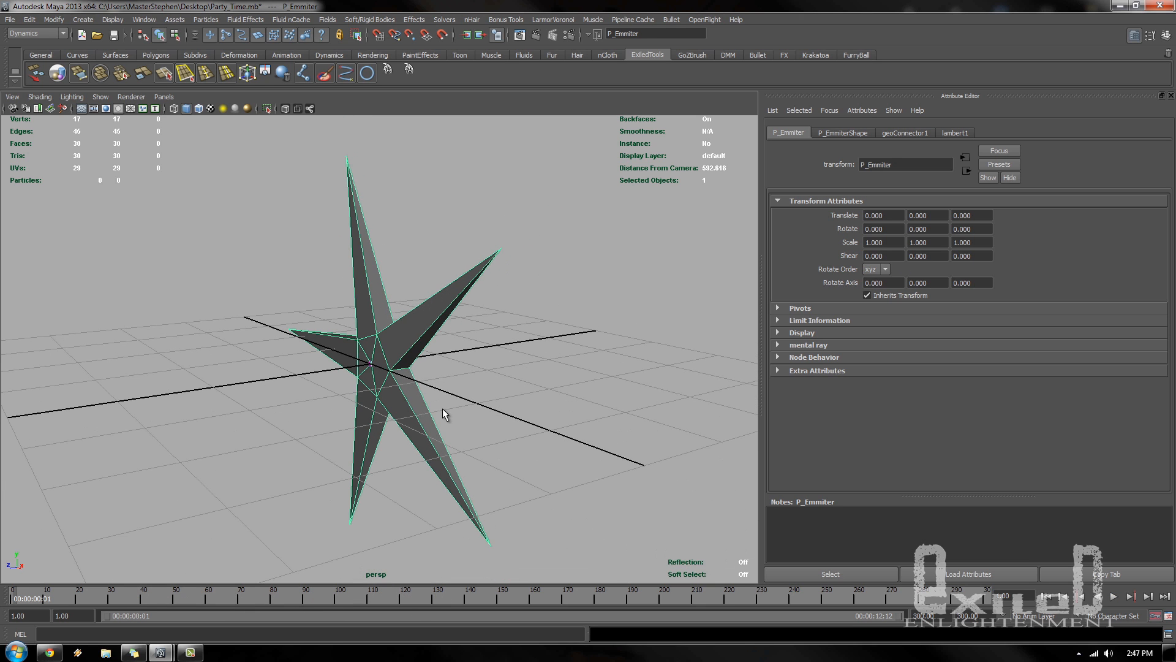
pyautogui.press('s')
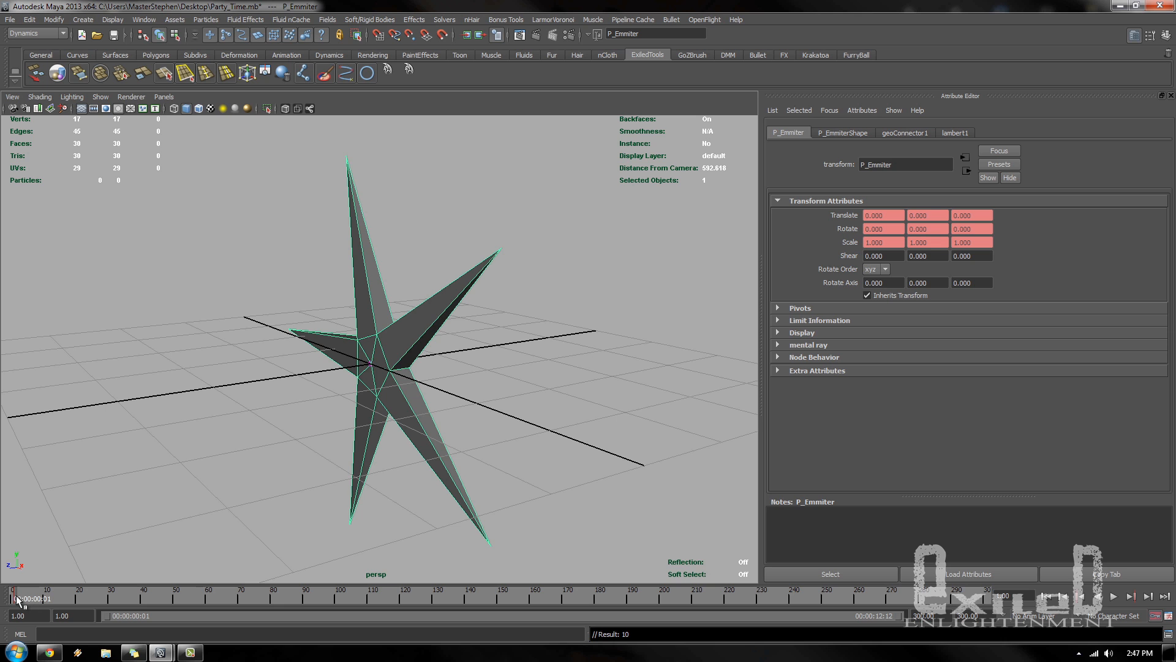
# - At frame 300, move the star to about 365 in Z, rotate it to -180 in X, and key it
pyautogui.moveTo(18, 600); pyautogui.dragTo(1113, 651)
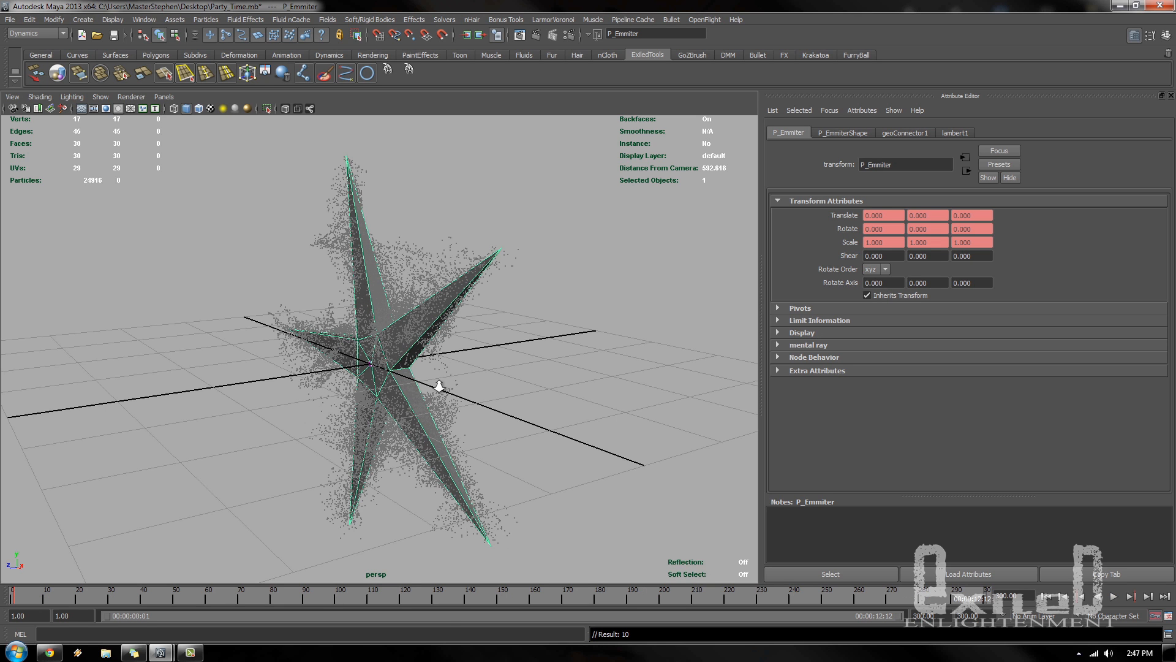
pyautogui.keyDown('alt'); pyautogui.moveTo(439, 386); pyautogui.dragTo(361, 375, button='right'); pyautogui.keyUp('alt')
pyautogui.press('e')
pyautogui.keyDown('alt'); pyautogui.moveTo(362, 375); pyautogui.dragTo(444, 372); pyautogui.keyUp('alt')
pyautogui.press('w')
pyautogui.press('e')
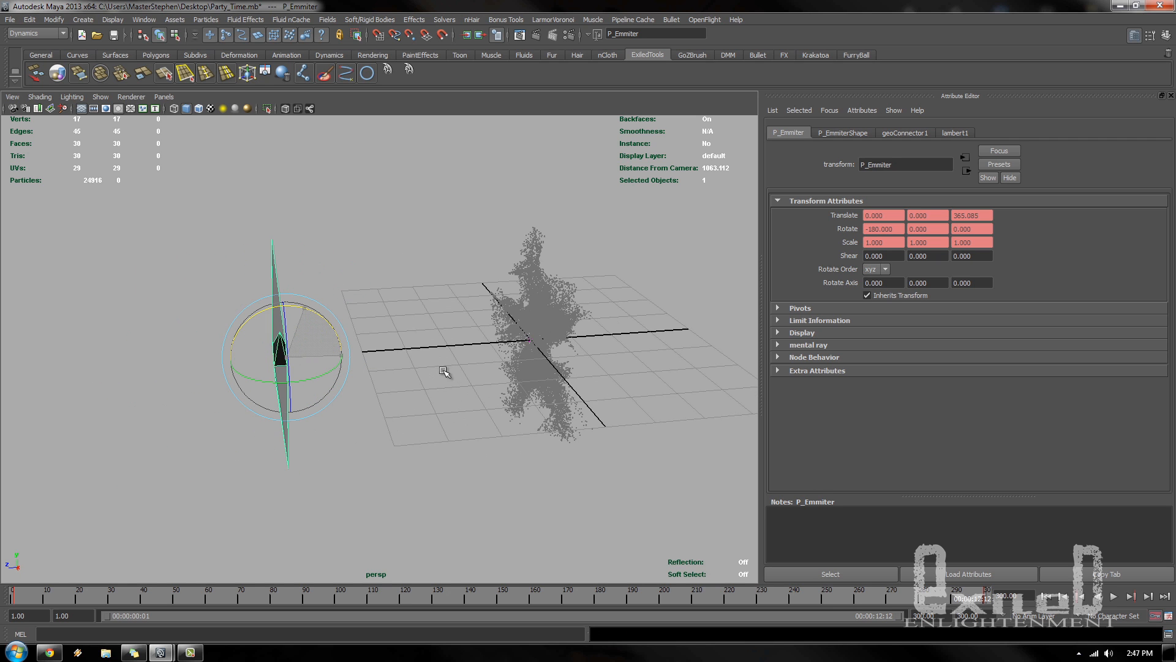
# - Play the star's animation to preview its motion and return to the first frame
pyautogui.click(1114, 595)
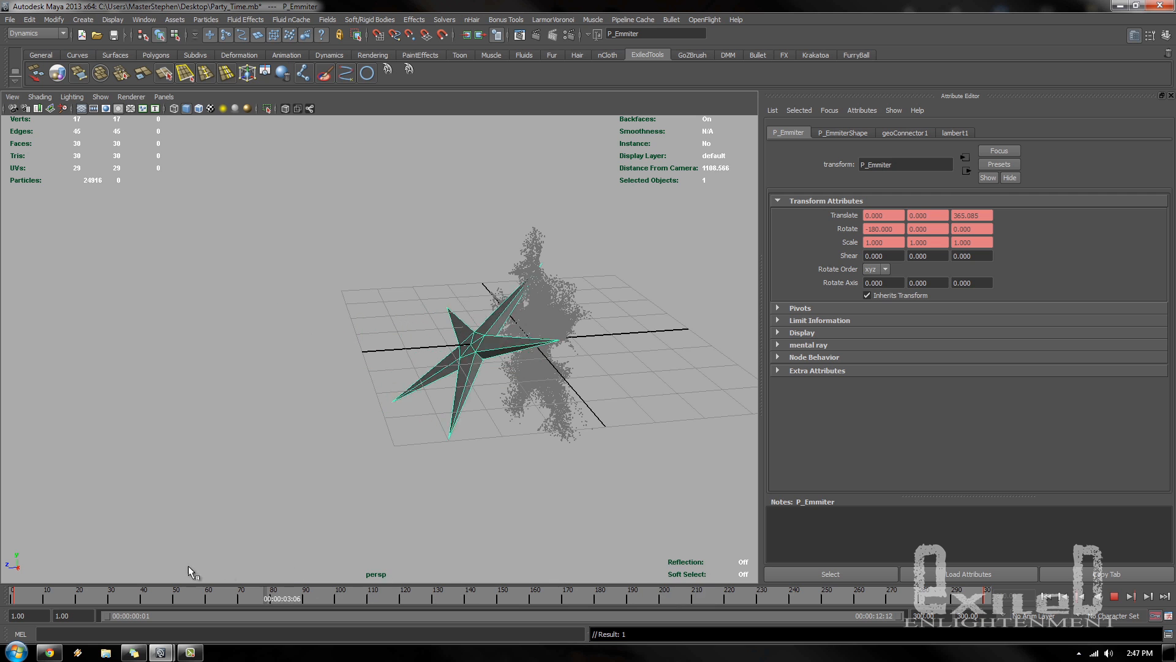
pyautogui.click(1114, 595)
pyautogui.keyDown('alt'); pyautogui.moveTo(341, 428); pyautogui.dragTo(360, 452); pyautogui.keyUp('alt')
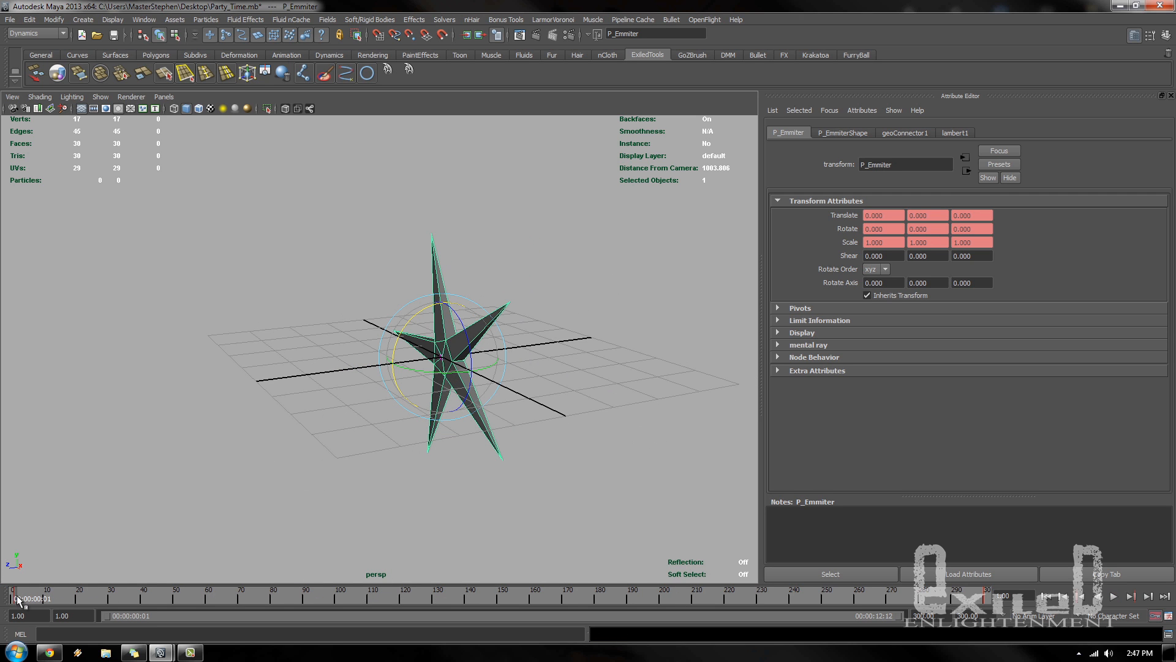
# - At frame 150, scale the star mesh down uniformly to about 0.3
pyautogui.scroll(3, 459, 393)
pyautogui.press('r')
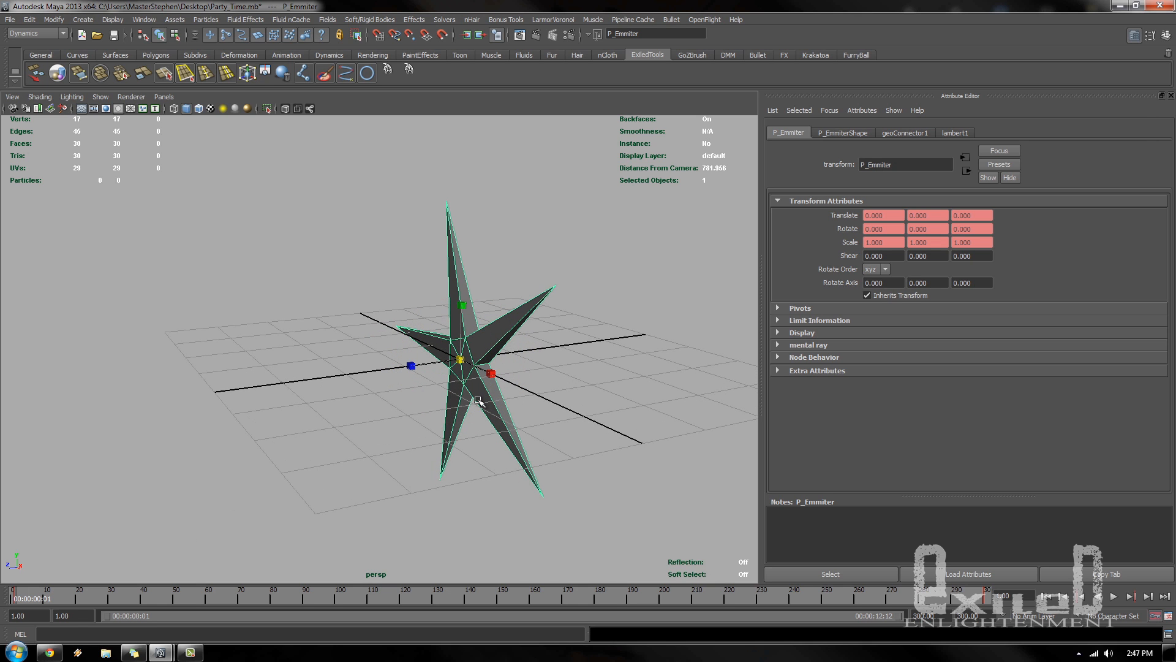
pyautogui.moveTo(460, 362); pyautogui.dragTo(458, 362)
pyautogui.moveTo(21, 599); pyautogui.dragTo(499, 599)
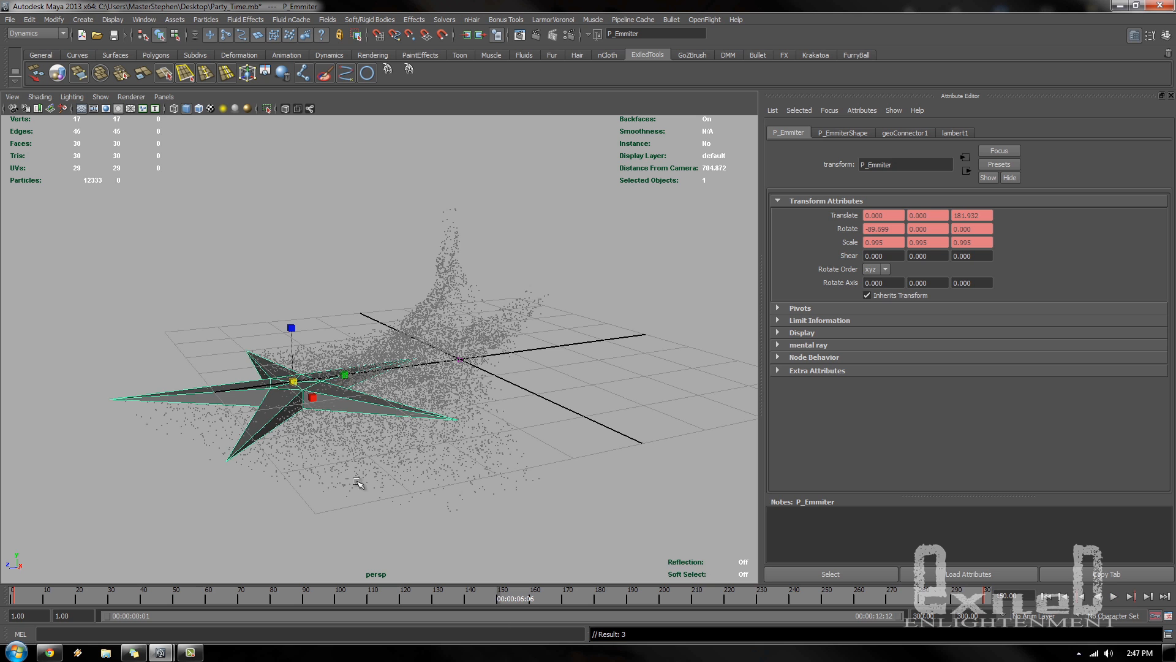
pyautogui.moveTo(298, 386); pyautogui.dragTo(121, 396)
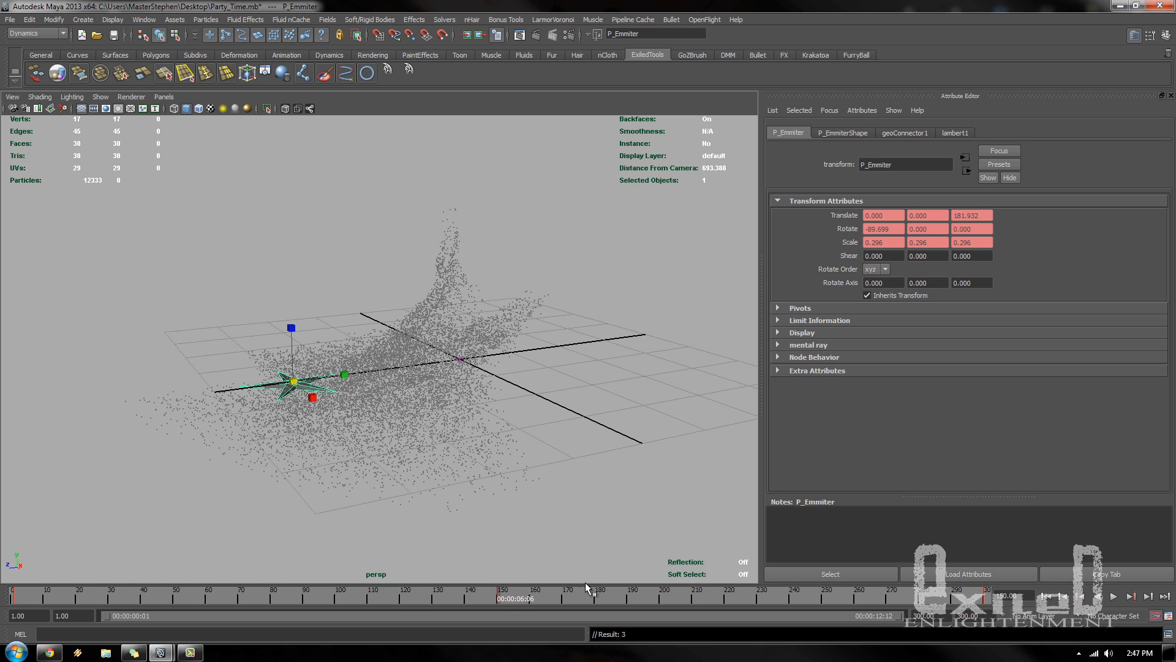
# - Preview the particle trail at frame 300 from a new angle and run a test render
pyautogui.moveTo(499, 600)
pyautogui.mouseDown()
pyautogui.moveTo(18, 600)
pyautogui.moveTo(630, 589)
pyautogui.moveTo(988, 599)
pyautogui.mouseUp()
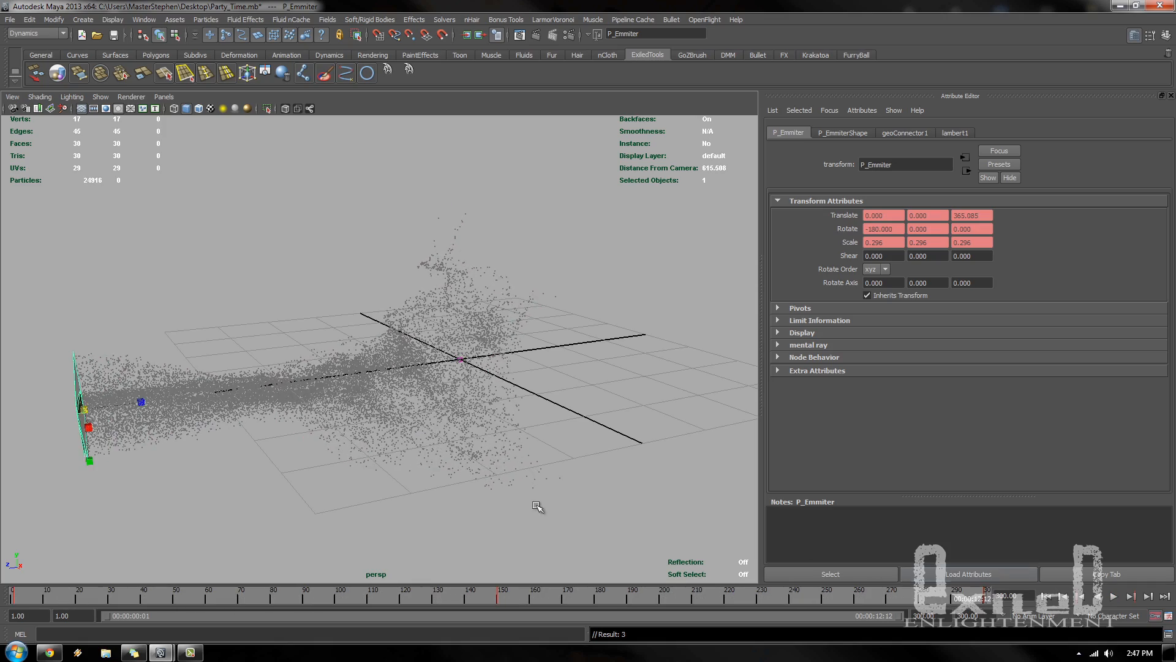
pyautogui.moveTo(537, 505)
pyautogui.keyDown('alt'); pyautogui.mouseDown()
pyautogui.moveTo(380, 489)
pyautogui.moveTo(389, 525)
pyautogui.moveTo(486, 475)
pyautogui.moveTo(712, 433)
pyautogui.moveTo(502, 400)
pyautogui.moveTo(465, 423)
pyautogui.moveTo(522, 380)
pyautogui.moveTo(380, 407)
pyautogui.moveTo(457, 416)
pyautogui.moveTo(471, 374)
pyautogui.mouseUp(); pyautogui.keyUp('alt')
pyautogui.click(537, 37)
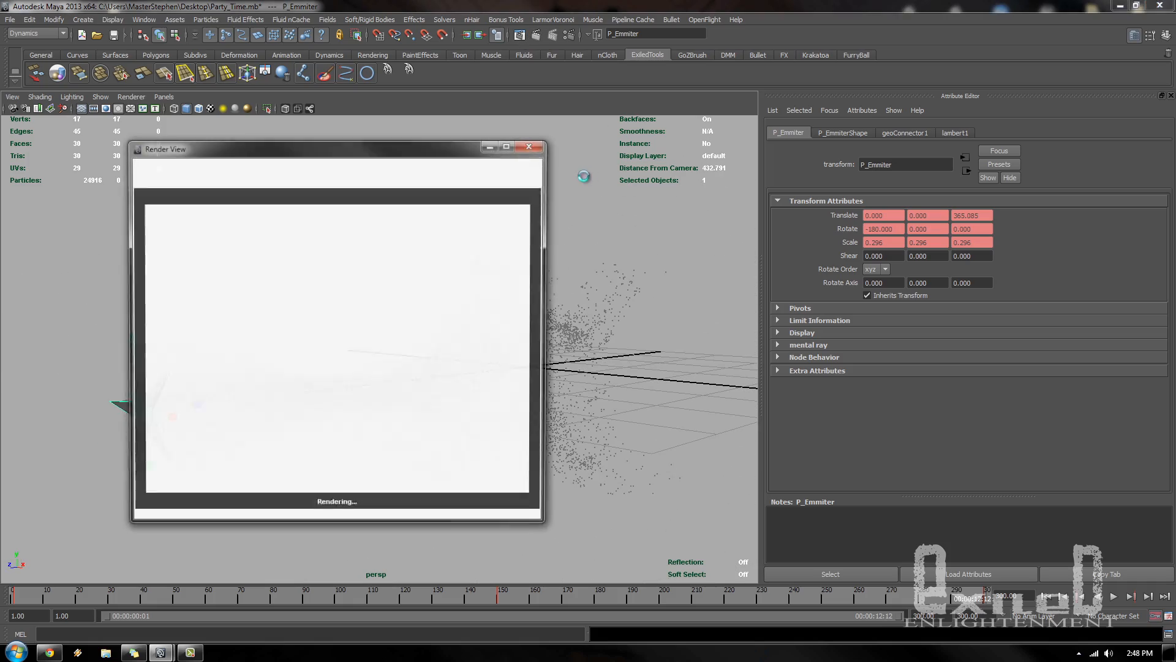
pyautogui.click(532, 145)
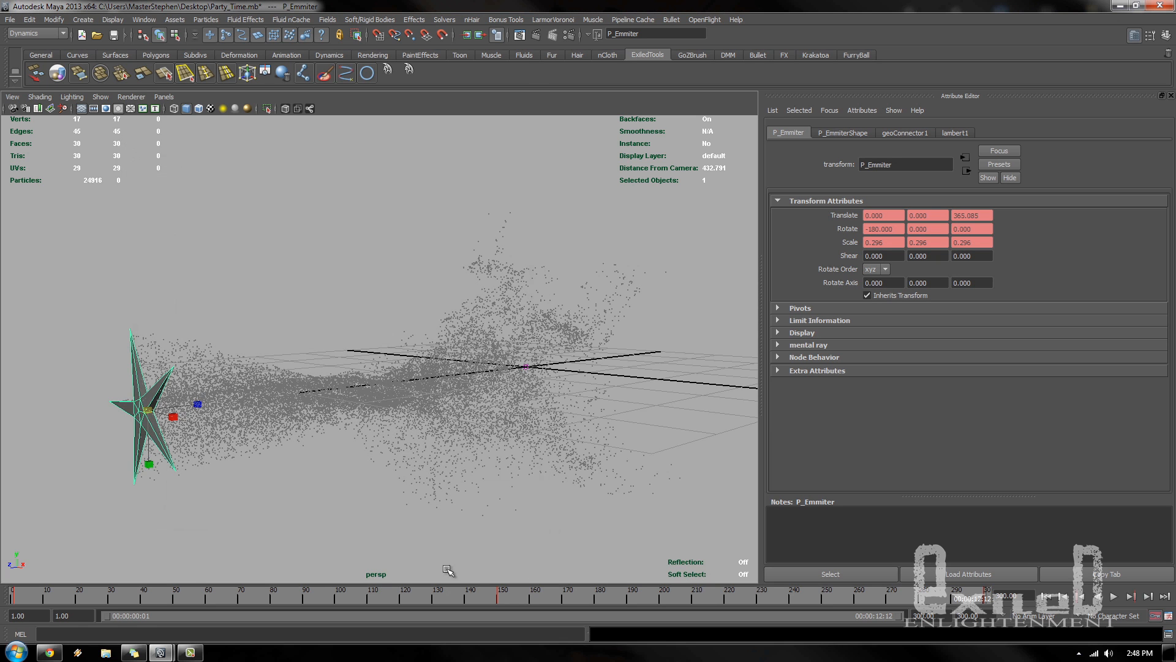
pyautogui.moveTo(481, 600); pyautogui.dragTo(4, 585)
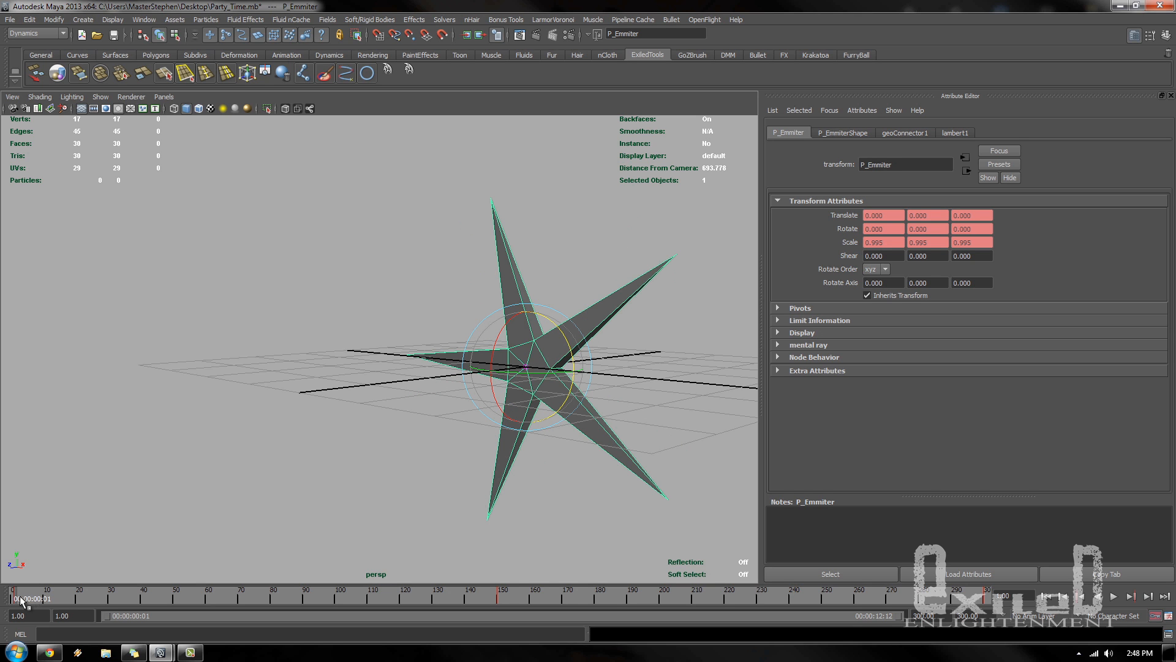
pyautogui.moveTo(21, 600); pyautogui.dragTo(432, 598)
pyautogui.click(1132, 597)
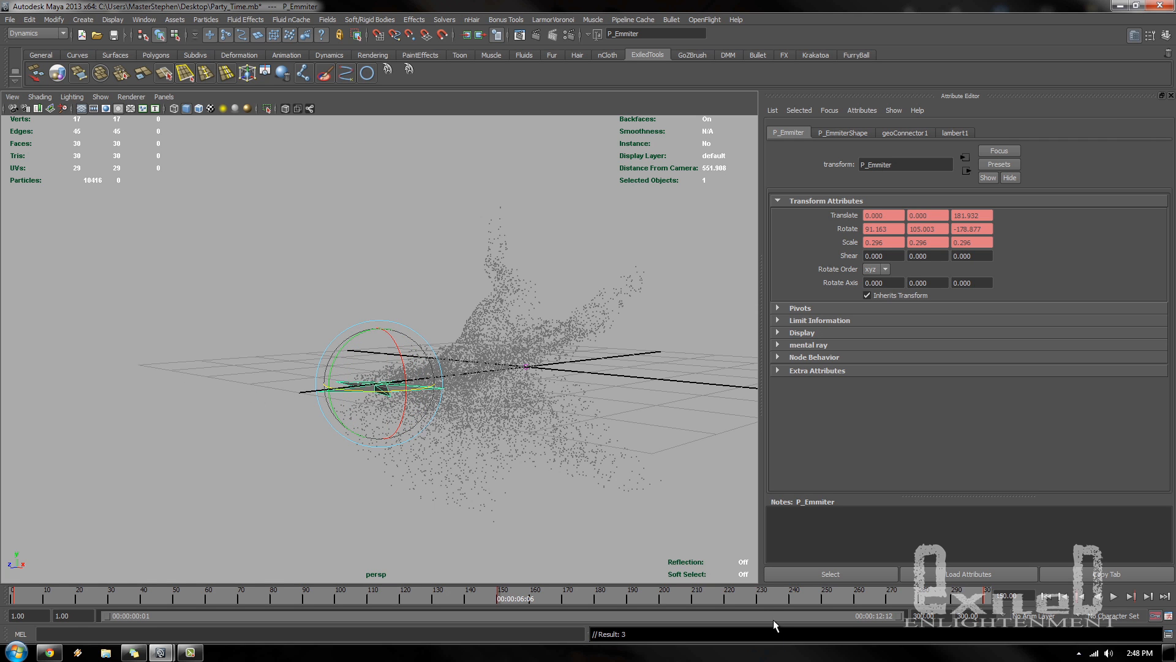
pyautogui.click(1114, 596)
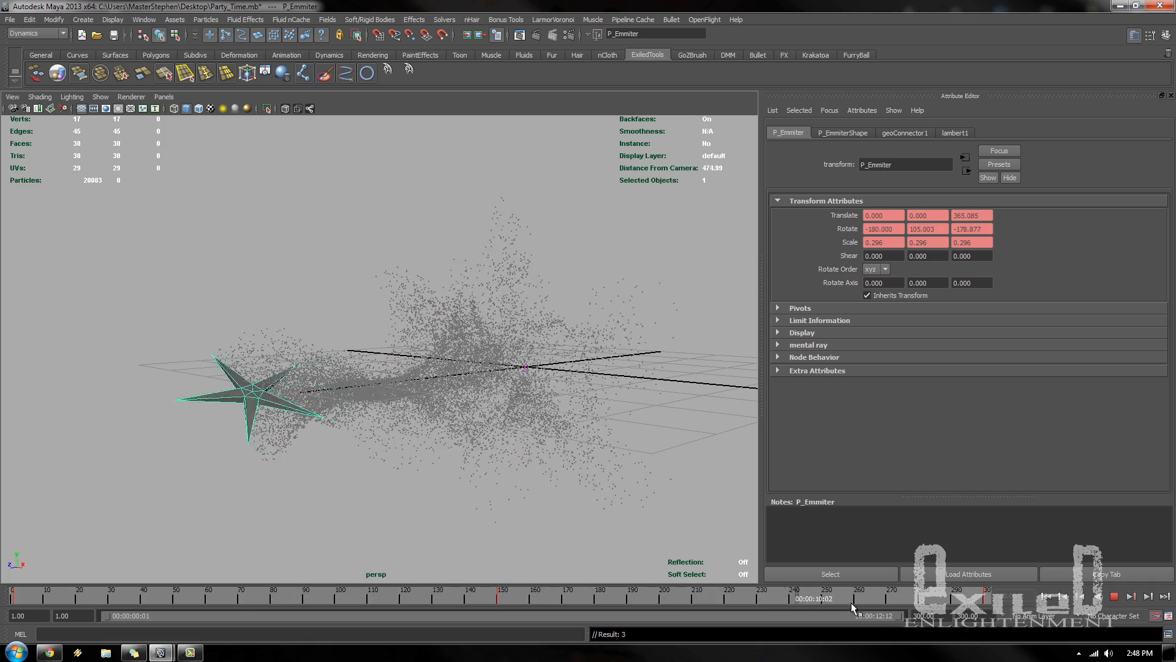
pyautogui.keyDown('alt'); pyautogui.moveTo(370, 475); pyautogui.dragTo(440, 418); pyautogui.keyUp('alt')
pyautogui.hotkey('ctrl', 'z')
pyautogui.hotkey('ctrl', 'z')
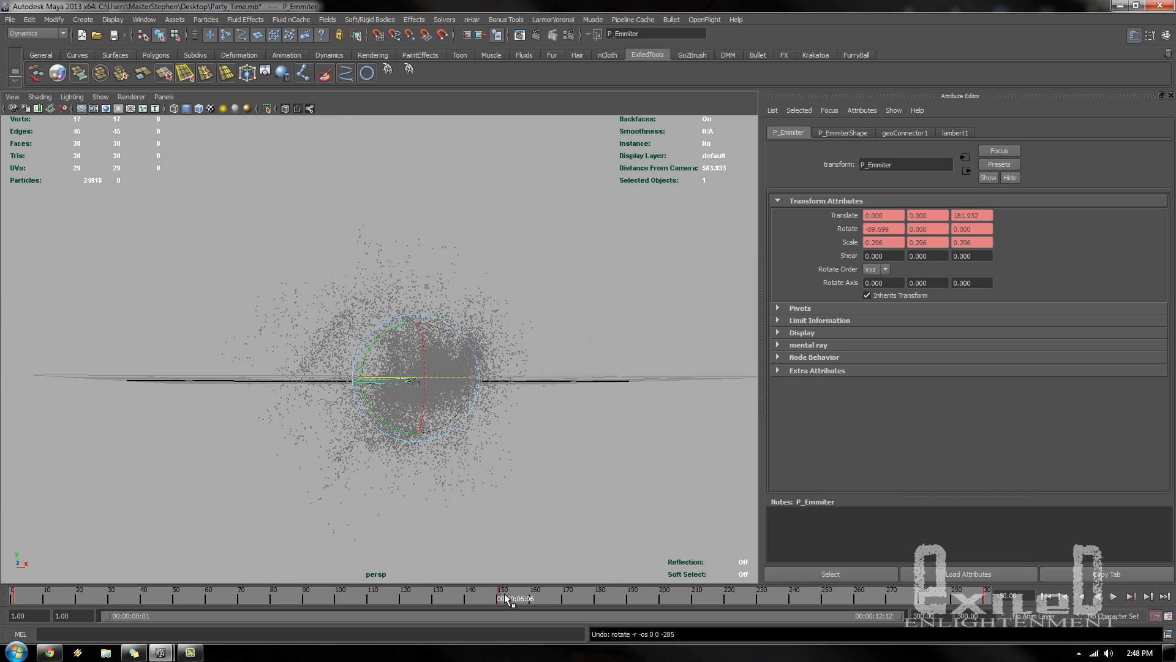
# - At frame 300, rotate the star mesh to -180 in Z and scrub back to the animation's start
pyautogui.click(1113, 594)
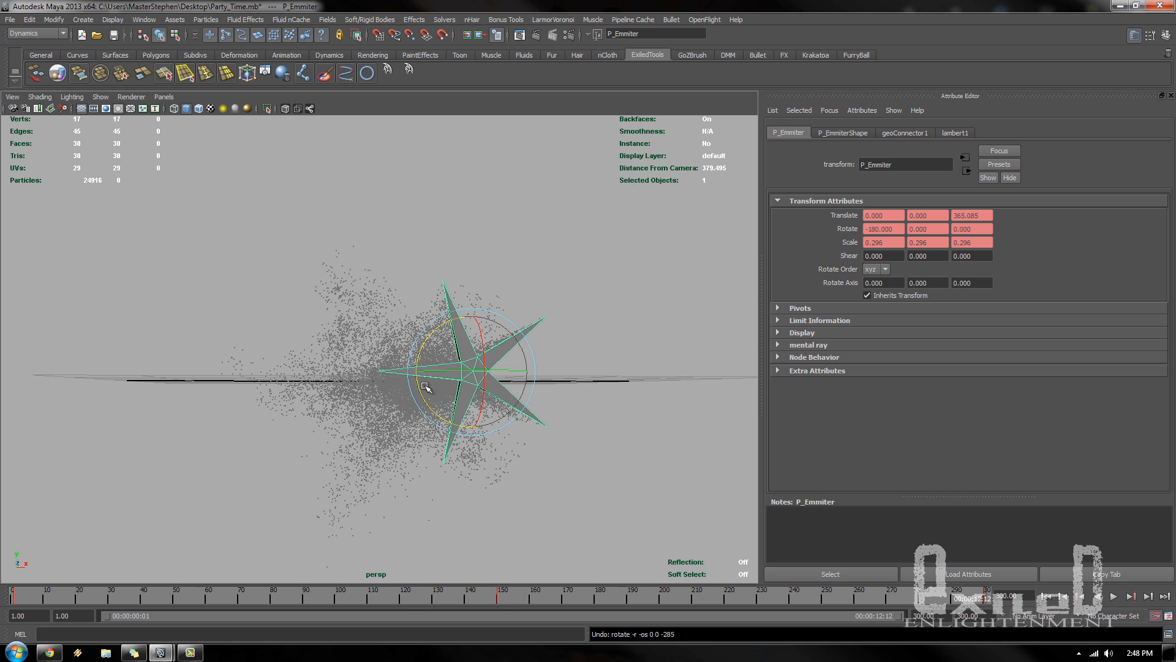
pyautogui.moveTo(422, 395); pyautogui.dragTo(424, 241)
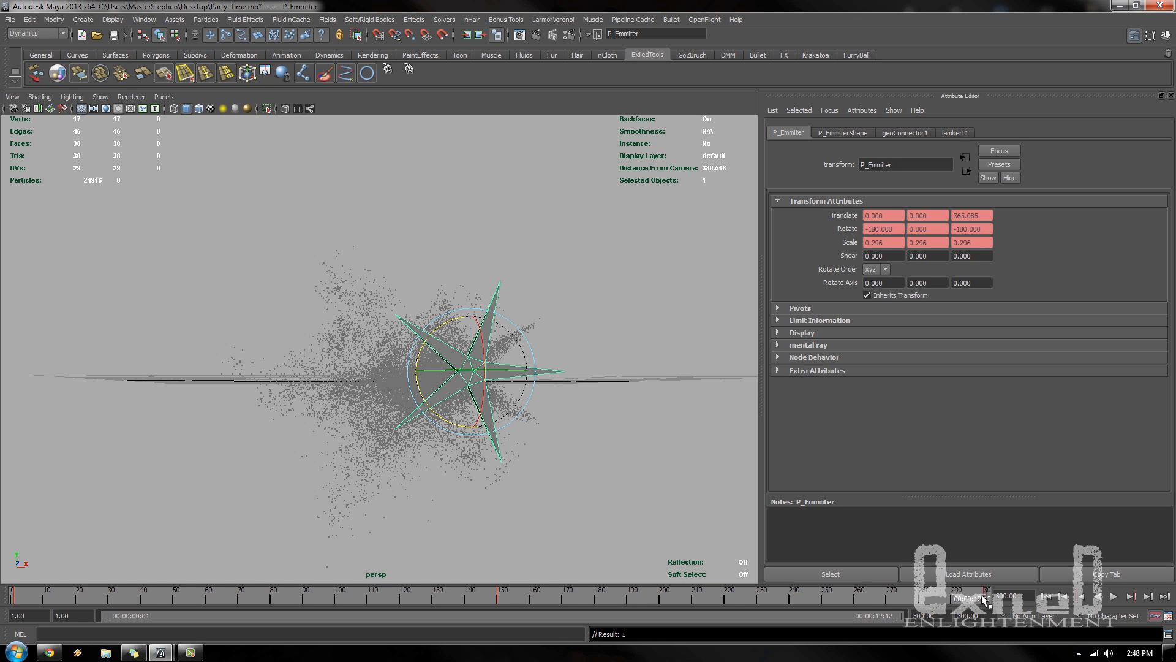
pyautogui.moveTo(983, 601); pyautogui.dragTo(16, 599)
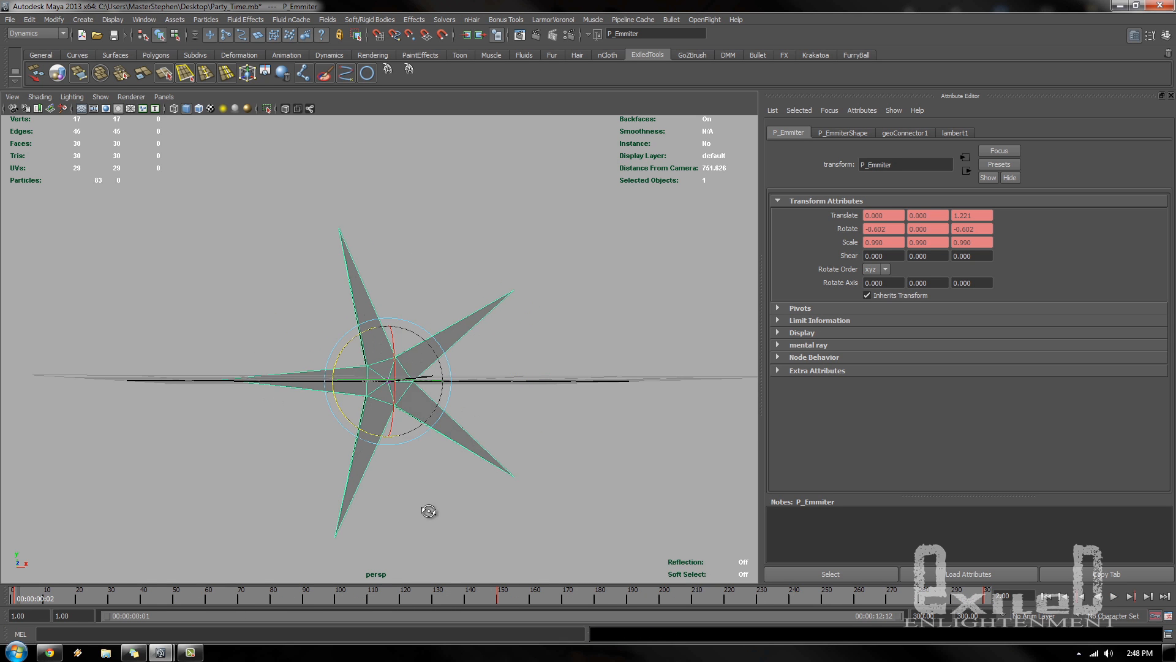
pyautogui.keyDown('alt'); pyautogui.moveTo(429, 511); pyautogui.dragTo(349, 527); pyautogui.keyUp('alt')
pyautogui.click(517, 484)
pyautogui.keyDown('alt'); pyautogui.moveTo(466, 495); pyautogui.dragTo(328, 467, button='middle'); pyautogui.keyUp('alt')
pyautogui.keyDown('alt'); pyautogui.moveTo(331, 464); pyautogui.dragTo(289, 451, button='right'); pyautogui.keyUp('alt')
pyautogui.keyDown('alt'); pyautogui.moveTo(289, 451); pyautogui.dragTo(318, 434); pyautogui.keyUp('alt')
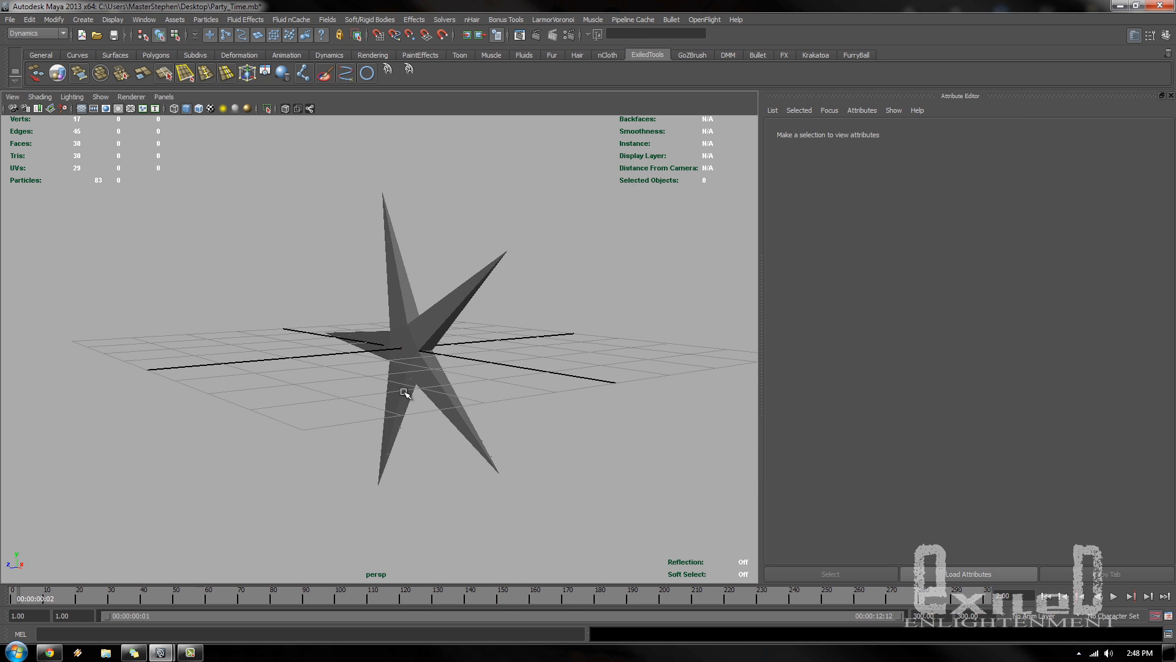
pyautogui.click(404, 392)
pyautogui.keyDown('alt'); pyautogui.moveTo(341, 462); pyautogui.dragTo(353, 460, button='middle'); pyautogui.keyUp('alt')
pyautogui.keyDown('alt'); pyautogui.moveTo(352, 460); pyautogui.dragTo(360, 460, button='right'); pyautogui.keyUp('alt')
pyautogui.keyDown('alt'); pyautogui.moveTo(360, 460); pyautogui.dragTo(319, 464); pyautogui.keyUp('alt')
# - Return to frame 1 and assign the selected star mesh to a new display layer
pyautogui.moveTo(22, 599)
pyautogui.mouseDown()
pyautogui.moveTo(5, 605)
pyautogui.moveTo(679, 596)
pyautogui.moveTo(861, 607)
pyautogui.moveTo(6, 601)
pyautogui.mouseUp()
pyautogui.click(567, 373)
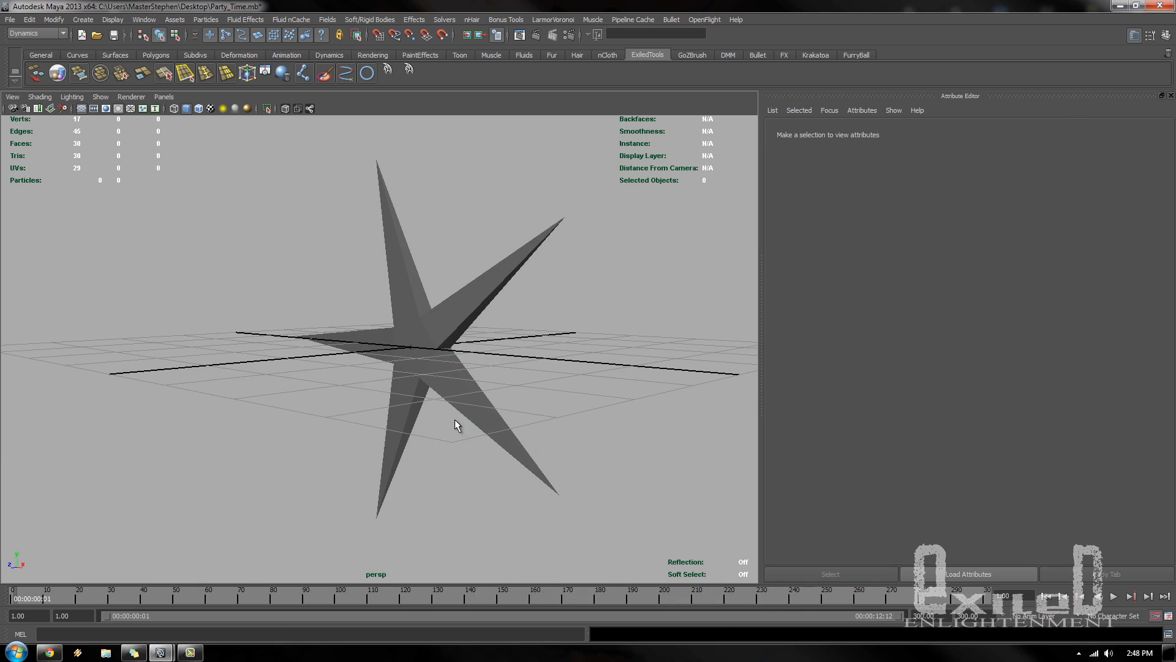
pyautogui.click(457, 425)
pyautogui.click(1135, 35)
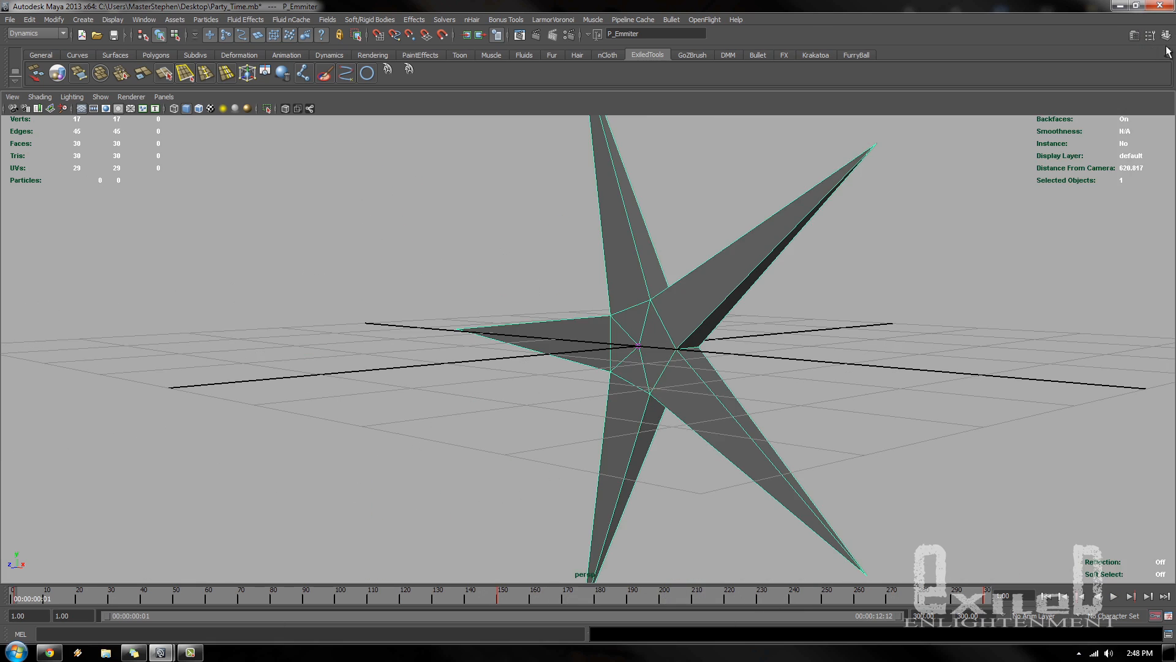
pyautogui.press('f')
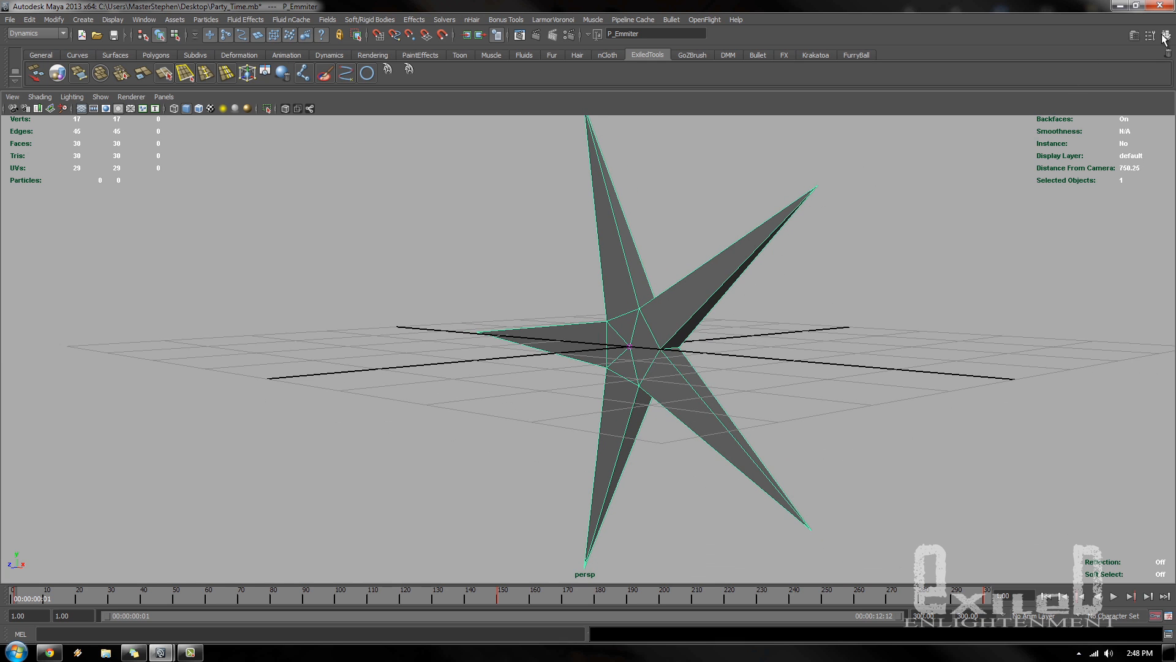
pyautogui.click(1165, 35)
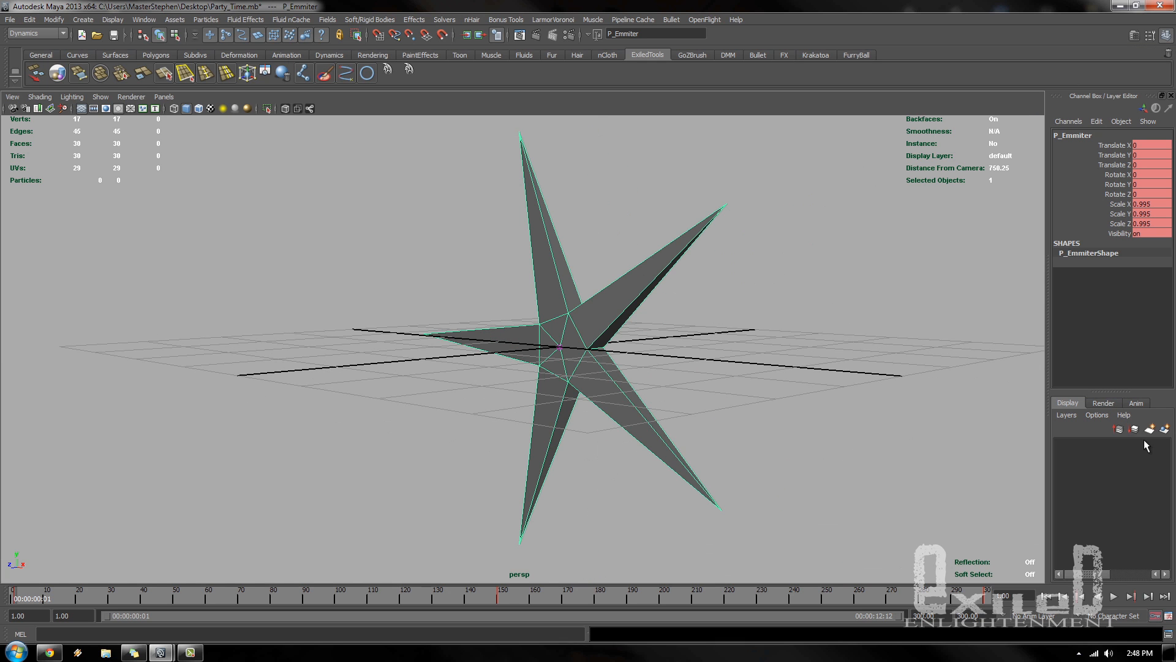
pyautogui.click(813, 448)
pyautogui.click(635, 391)
pyautogui.click(1163, 430)
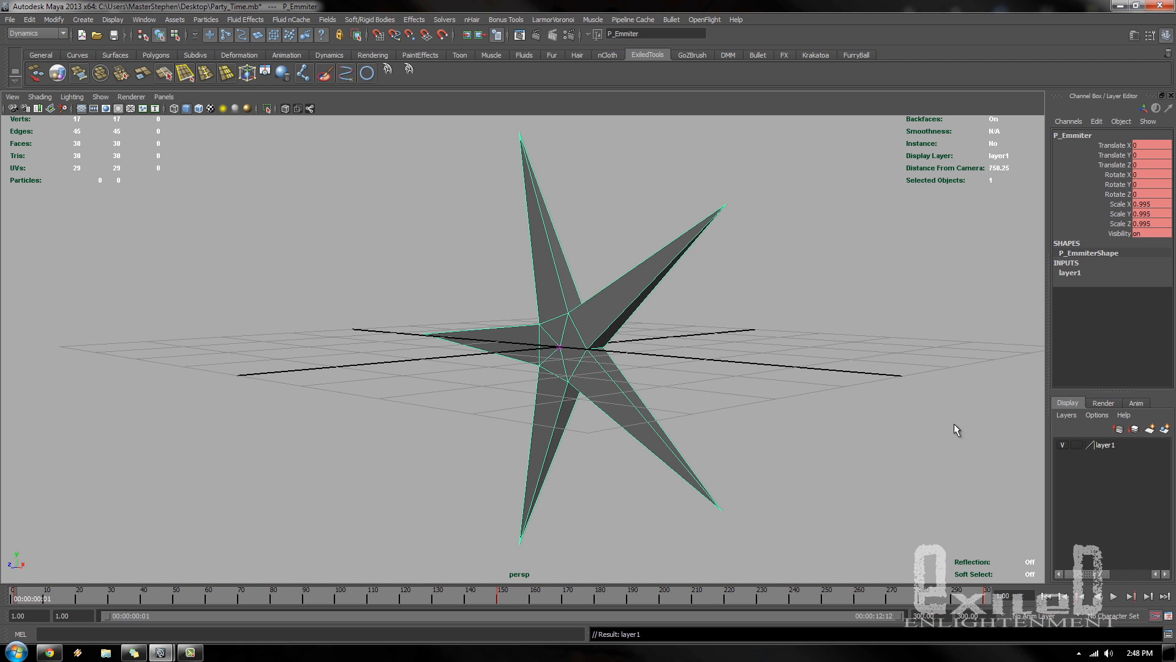
# - Set the star's display layer to reference and hide it
pyautogui.click(1080, 445)
pyautogui.click(1080, 445)
pyautogui.click(1063, 445)
pyautogui.click(572, 511)
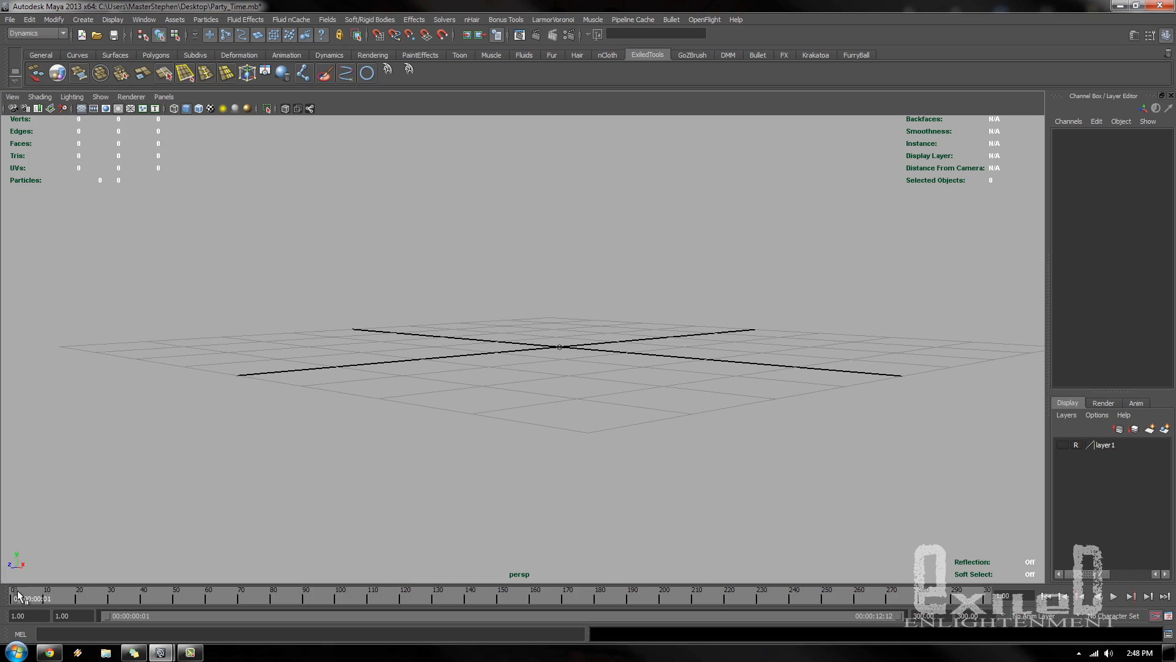
# - Play the particle simulation with the star hidden and return to the first frame
pyautogui.hotkey('alt', 'v')
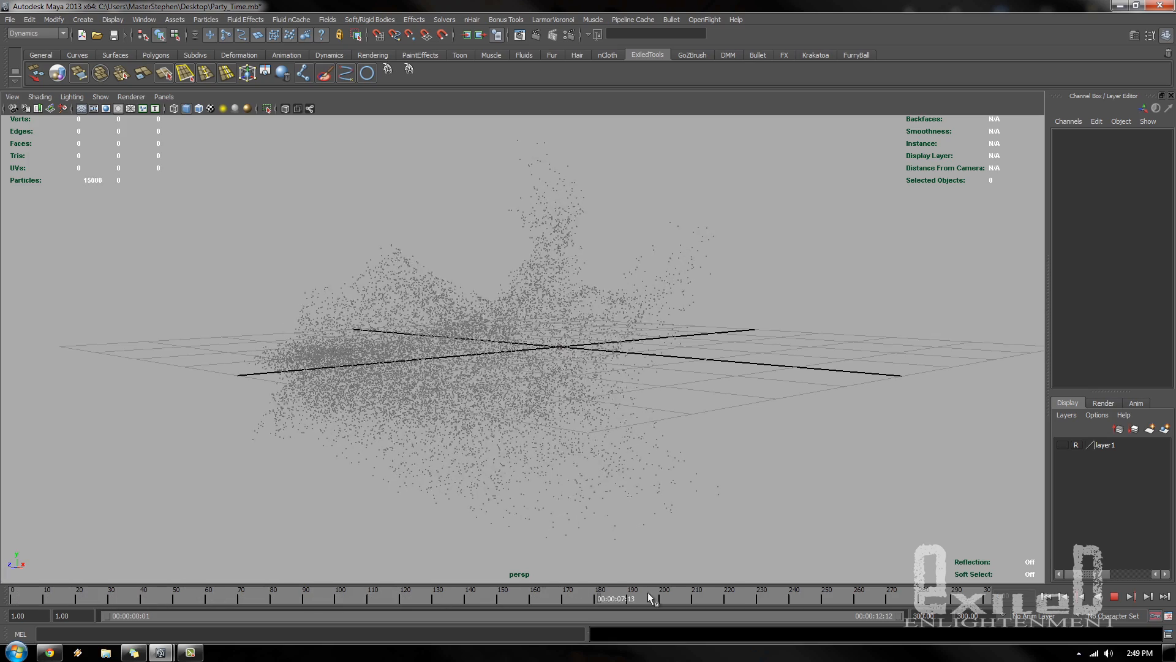
pyautogui.moveTo(838, 594); pyautogui.dragTo(251, 589)
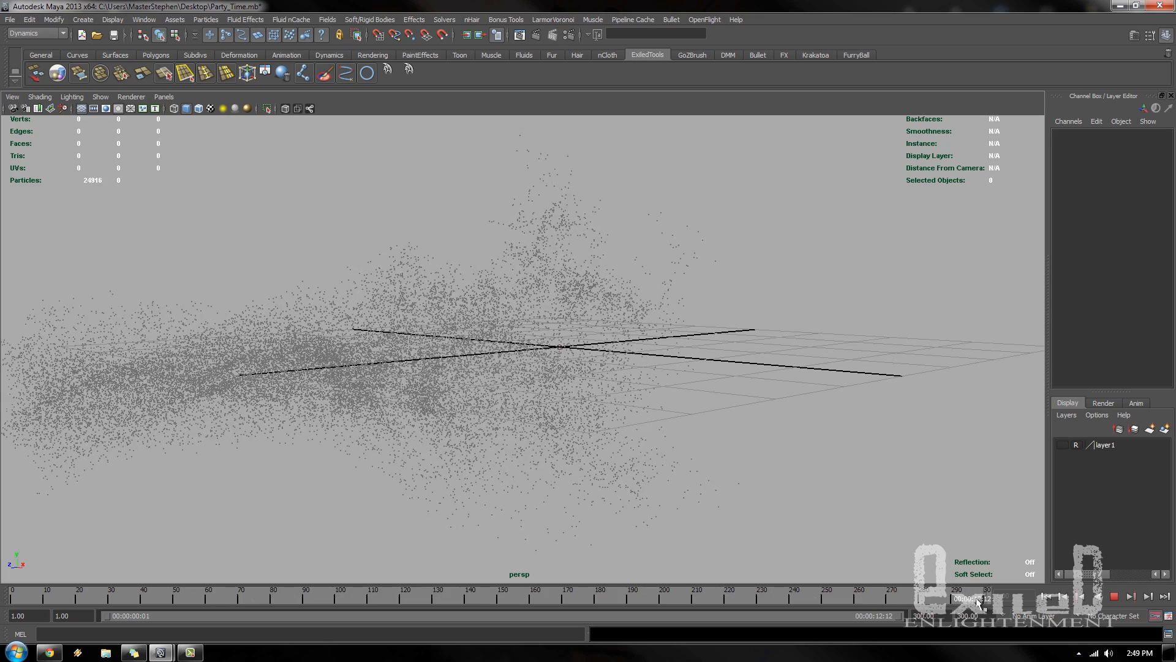
pyautogui.press('Escape')
pyautogui.keyDown('alt'); pyautogui.moveTo(506, 332); pyautogui.dragTo(470, 383); pyautogui.keyUp('alt')
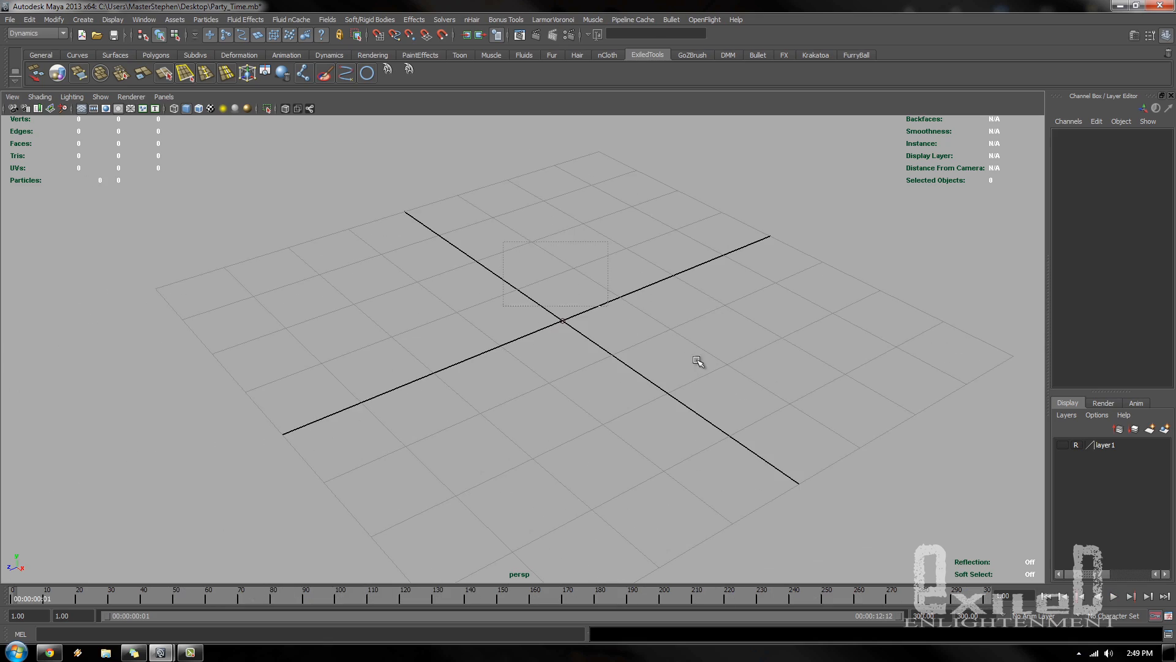
# - Select the turbulence field and move it along Z to about 162, playing the simulation to check its placement
pyautogui.moveTo(697, 360); pyautogui.dragTo(701, 364)
pyautogui.scroll(-3, 471, 352)
pyautogui.scroll(2, 452, 335)
pyautogui.moveTo(522, 339); pyautogui.dragTo(408, 386)
pyautogui.hotkey('alt', 'v')
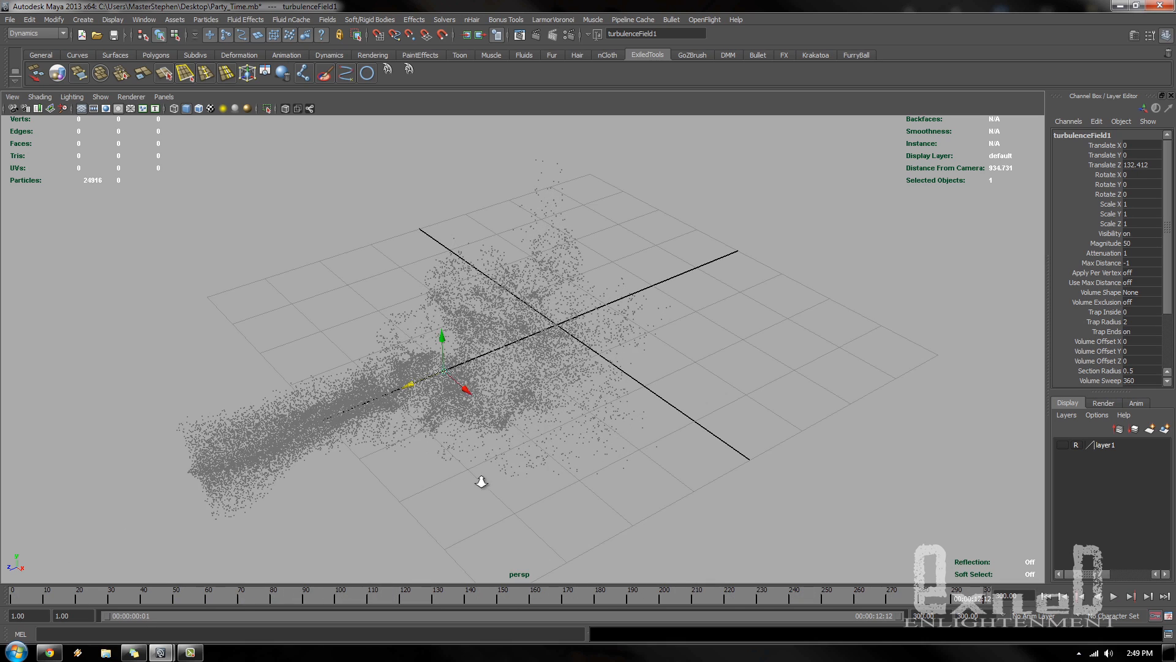
pyautogui.keyDown('alt'); pyautogui.moveTo(481, 480); pyautogui.dragTo(397, 428); pyautogui.keyUp('alt')
pyautogui.moveTo(393, 386); pyautogui.dragTo(388, 388)
pyautogui.keyDown('alt'); pyautogui.moveTo(468, 480); pyautogui.dragTo(521, 373); pyautogui.keyUp('alt')
# - Open the turbulence field's attributes and examine its Distance settings, including the Use Max Distance option
pyautogui.click(1133, 36)
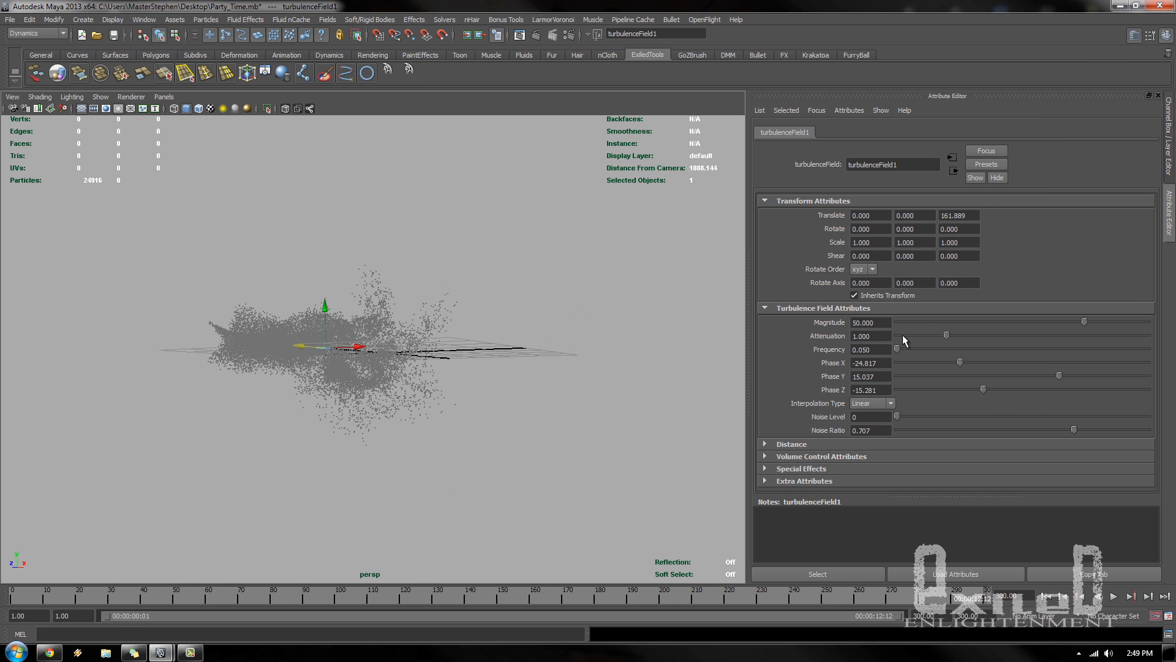
pyautogui.click(858, 445)
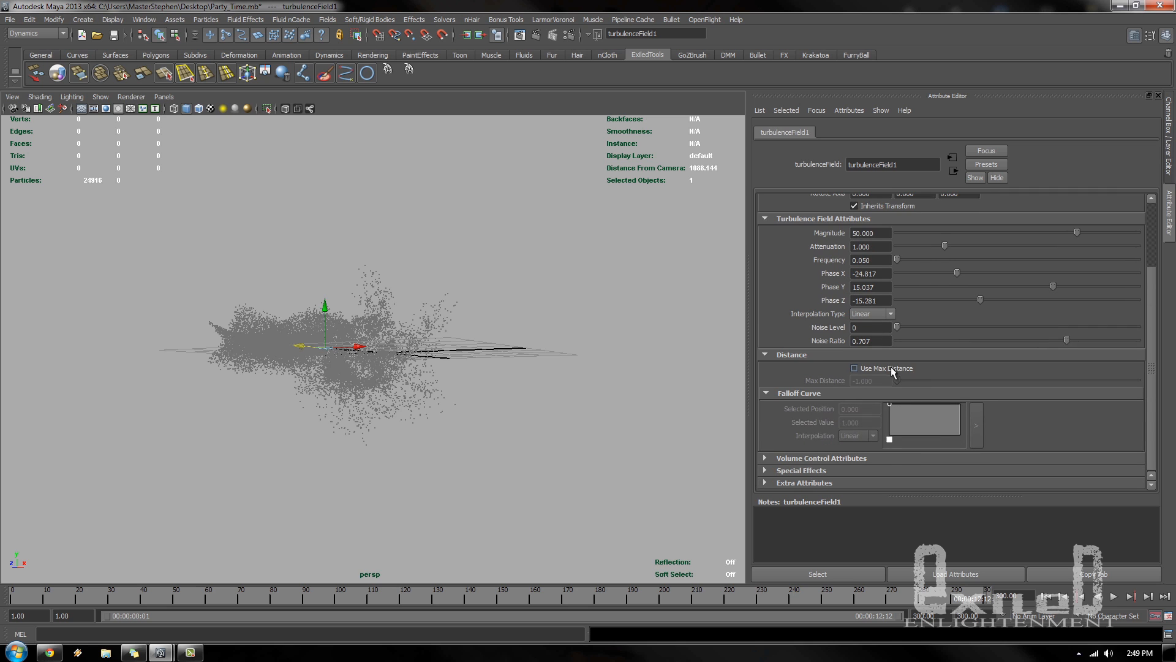
pyautogui.click(893, 369)
pyautogui.keyDown('alt'); pyautogui.moveTo(383, 401); pyautogui.dragTo(350, 409); pyautogui.keyUp('alt')
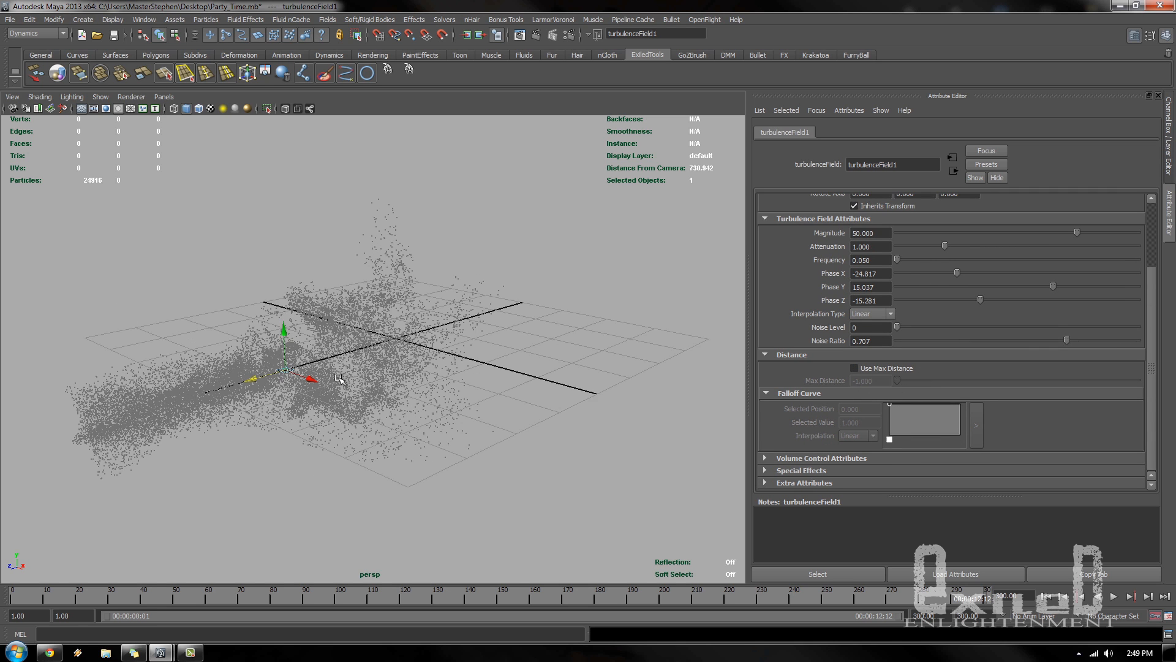
pyautogui.keyDown('alt'); pyautogui.moveTo(327, 407); pyautogui.dragTo(463, 372, button='middle'); pyautogui.keyUp('alt')
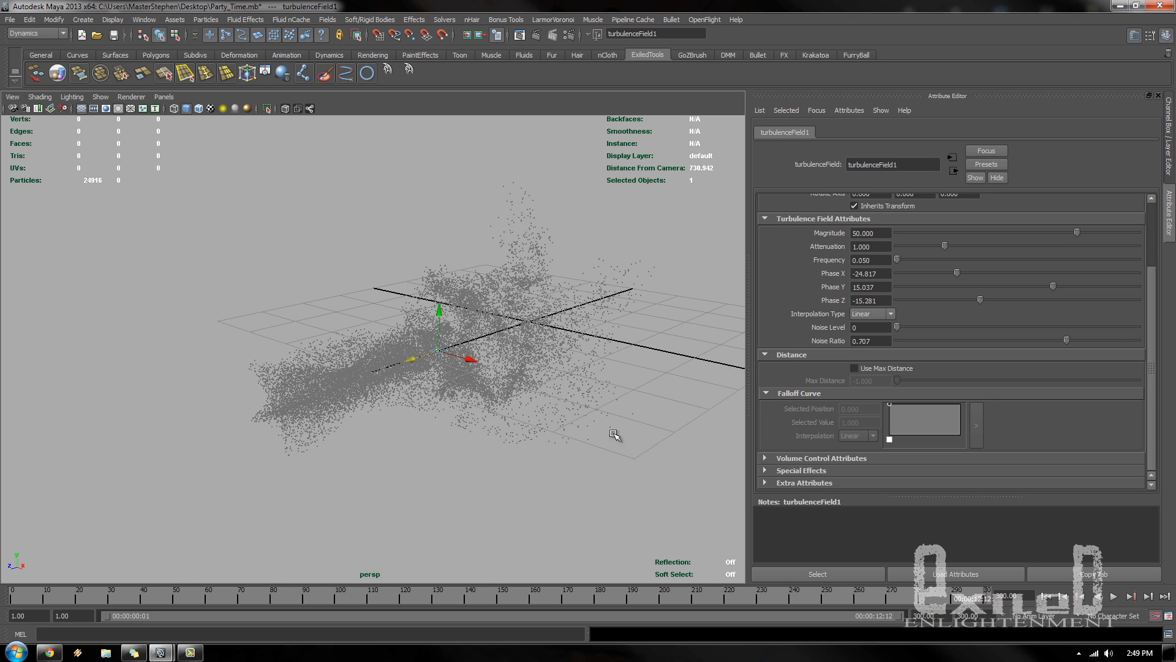
# - Set the turbulence field's Volume Shape to Sphere
pyautogui.click(829, 458)
pyautogui.scroll(-5, 923, 401)
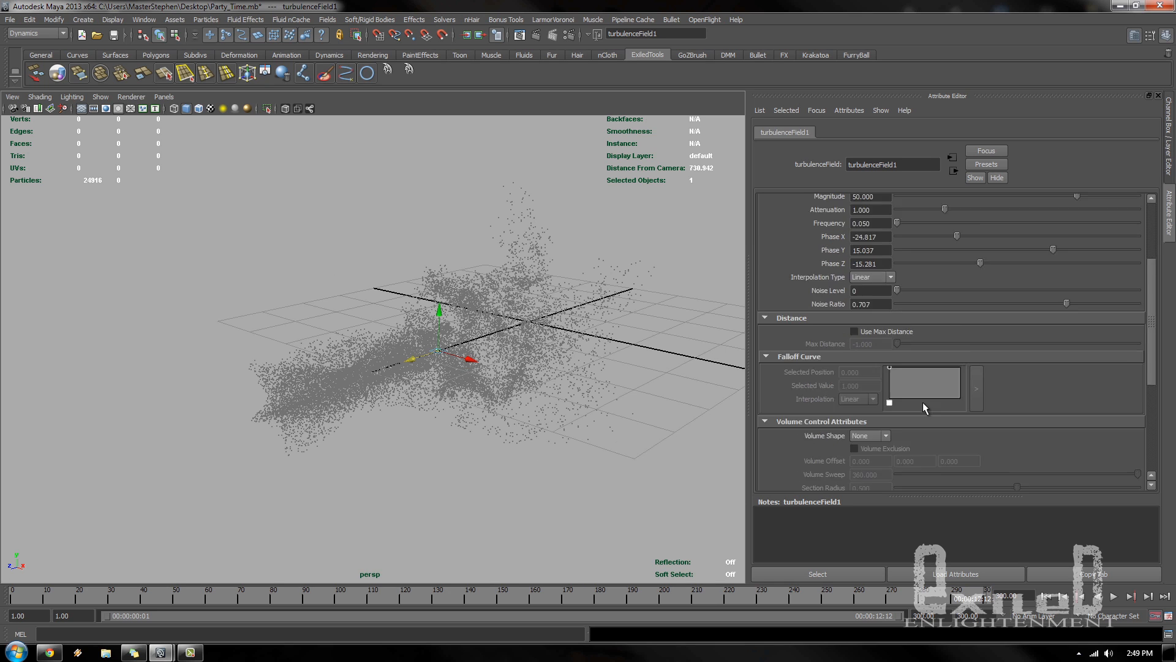
pyautogui.click(884, 288)
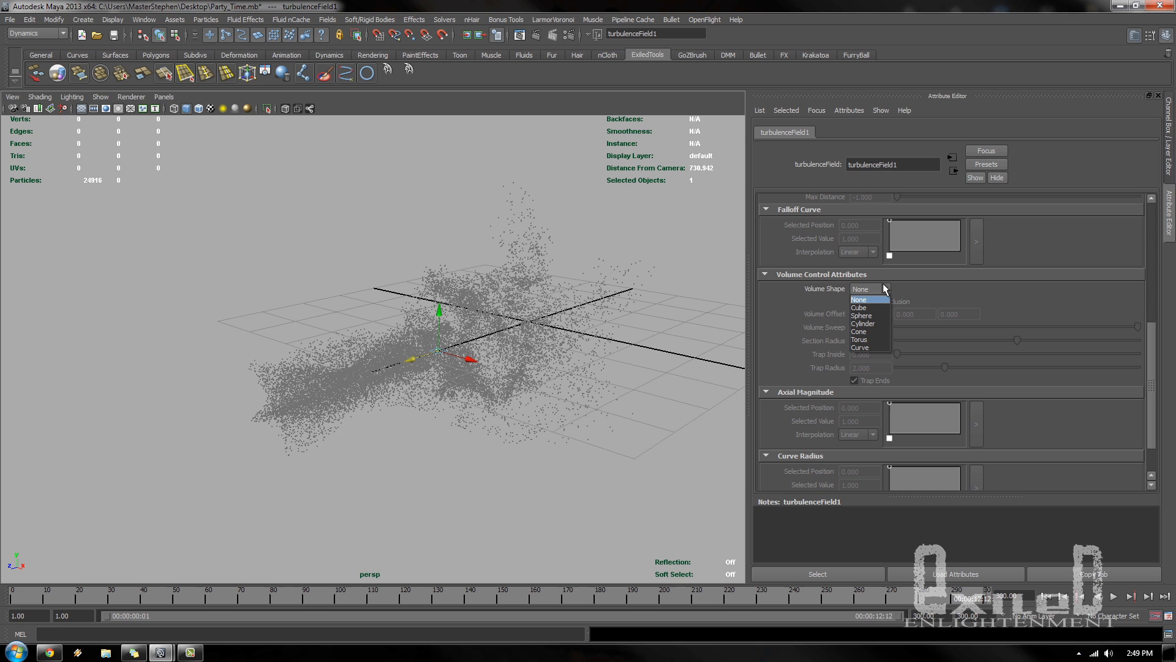
pyautogui.click(873, 316)
pyautogui.keyDown('alt'); pyautogui.moveTo(557, 404); pyautogui.dragTo(484, 410); pyautogui.keyUp('alt')
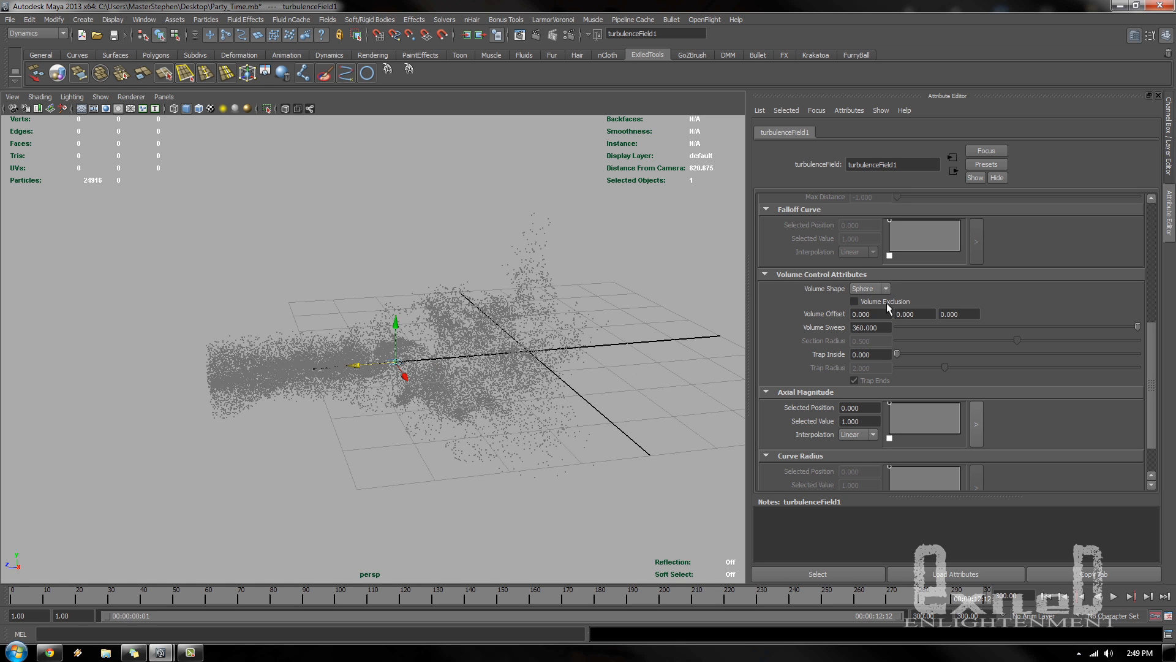
pyautogui.press('r')
pyautogui.moveTo(532, 365); pyautogui.dragTo(710, 372, button='middle')
pyautogui.hotkey('ctrl', 'z')
pyautogui.scroll(2, 891, 292)
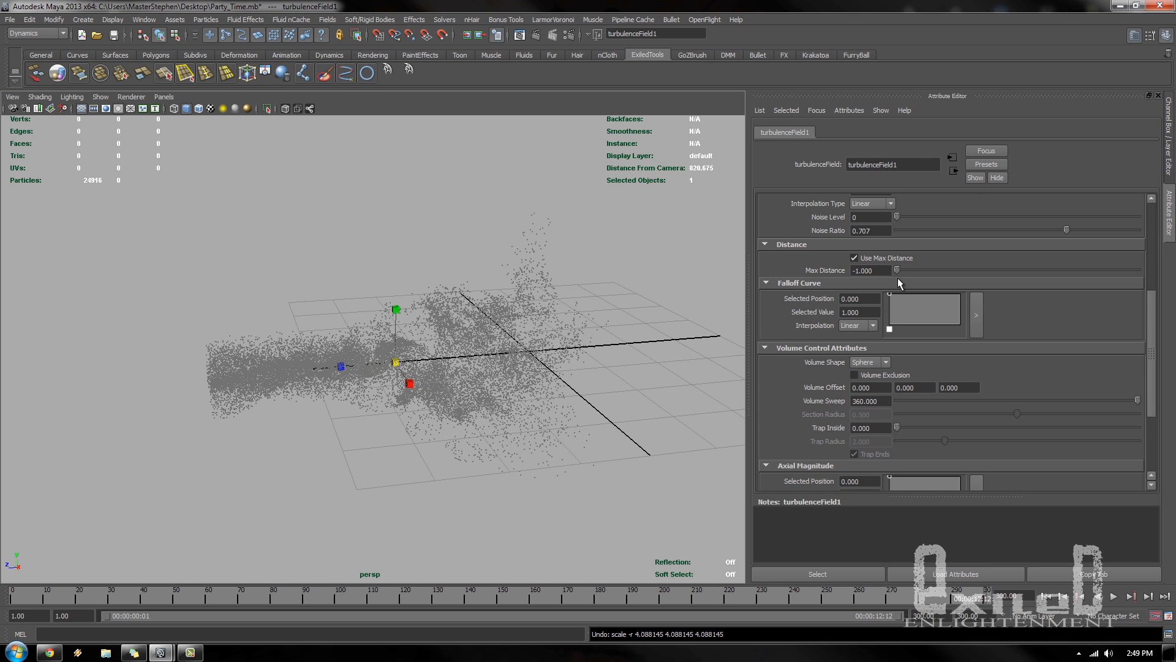
pyautogui.click(898, 260)
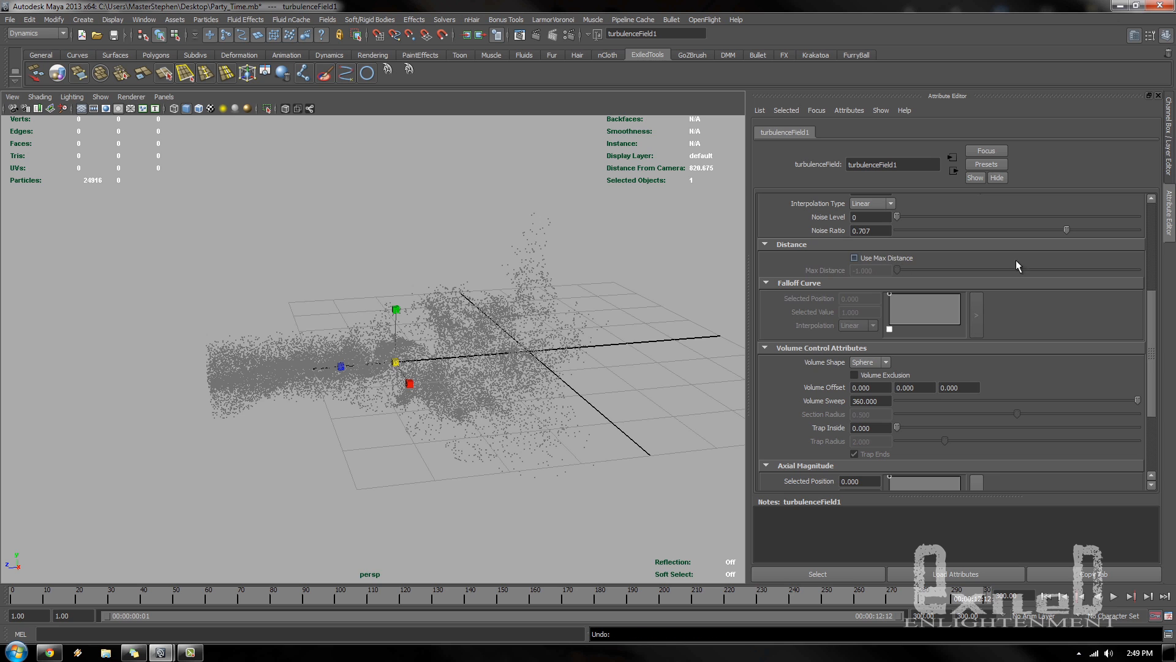
pyautogui.hotkey('ctrl', 'z')
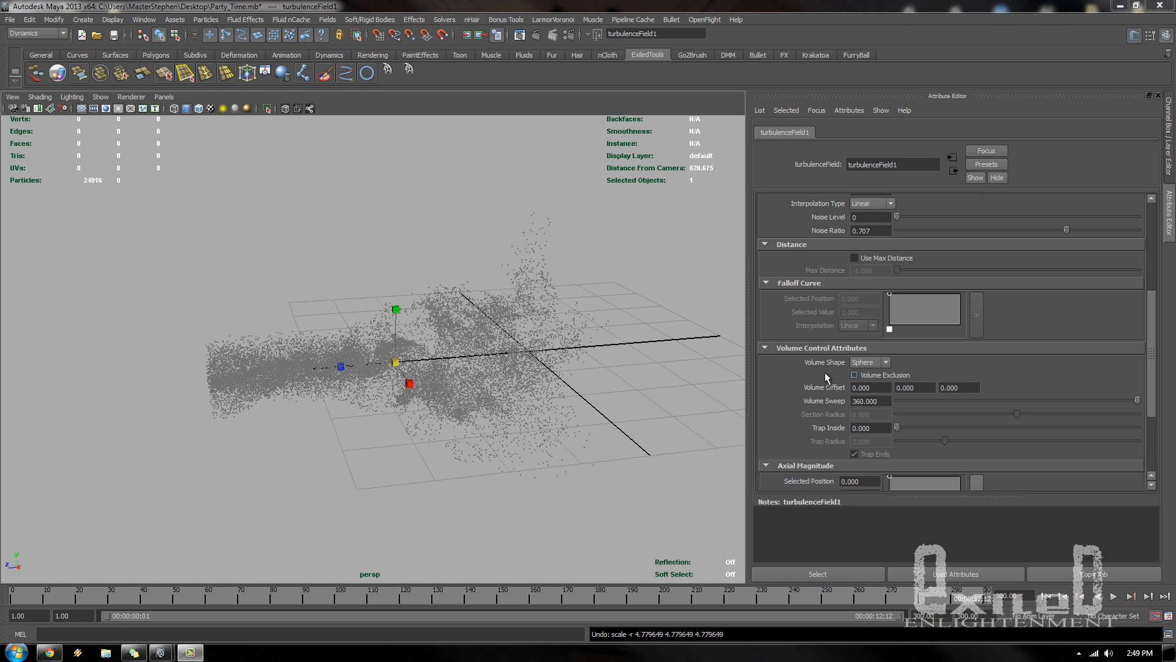
# - Scale the turbulence field's spherical volume up uniformly until it encloses the particles, and replay the simulation
pyautogui.scroll(1, 480, 376)
pyautogui.moveTo(397, 363); pyautogui.dragTo(459, 415)
pyautogui.scroll(5, 460, 415)
pyautogui.moveTo(122, 599); pyautogui.dragTo(469, 591)
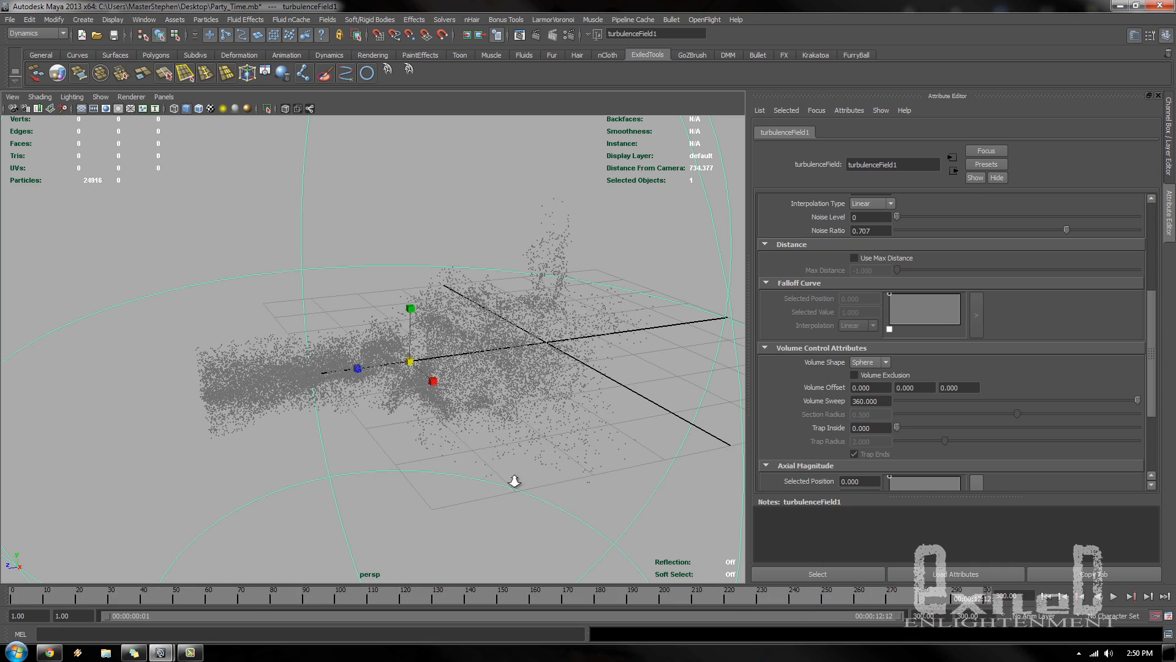
pyautogui.moveTo(515, 481)
pyautogui.keyDown('alt'); pyautogui.mouseDown()
pyautogui.moveTo(381, 441)
pyautogui.moveTo(491, 412)
pyautogui.moveTo(533, 466)
pyautogui.mouseUp(); pyautogui.keyUp('alt')
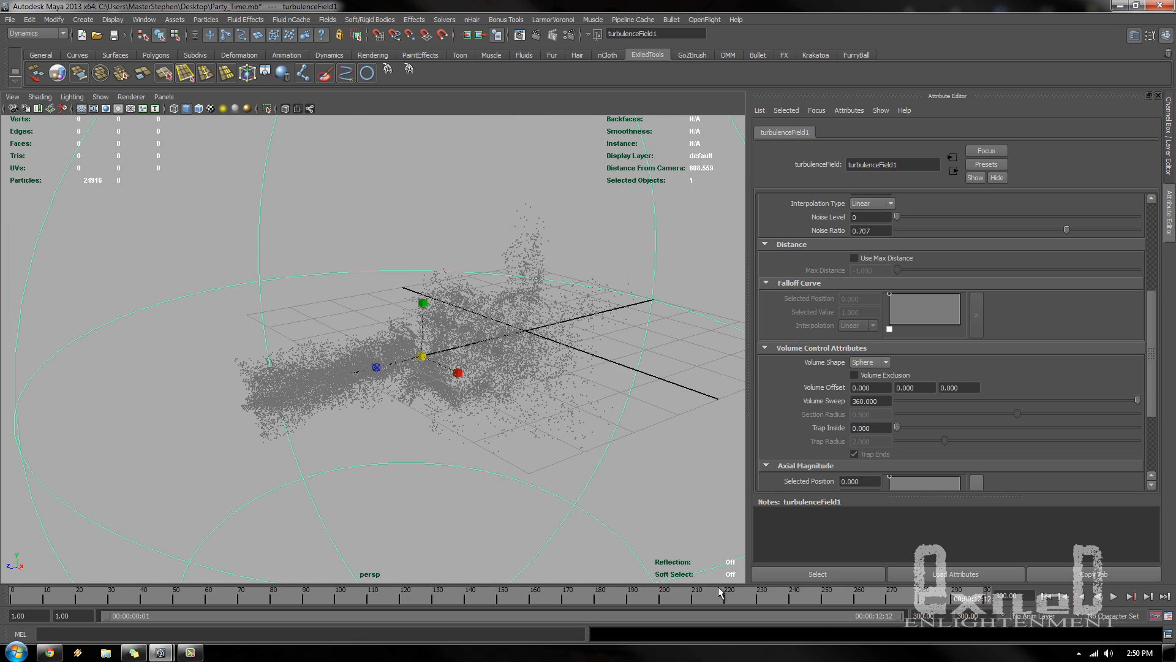
# - At about frame 75, select the particle object and open the attributes of its Party1 emitter
pyautogui.moveTo(984, 597); pyautogui.dragTo(254, 597)
pyautogui.press('q')
pyautogui.click(555, 346)
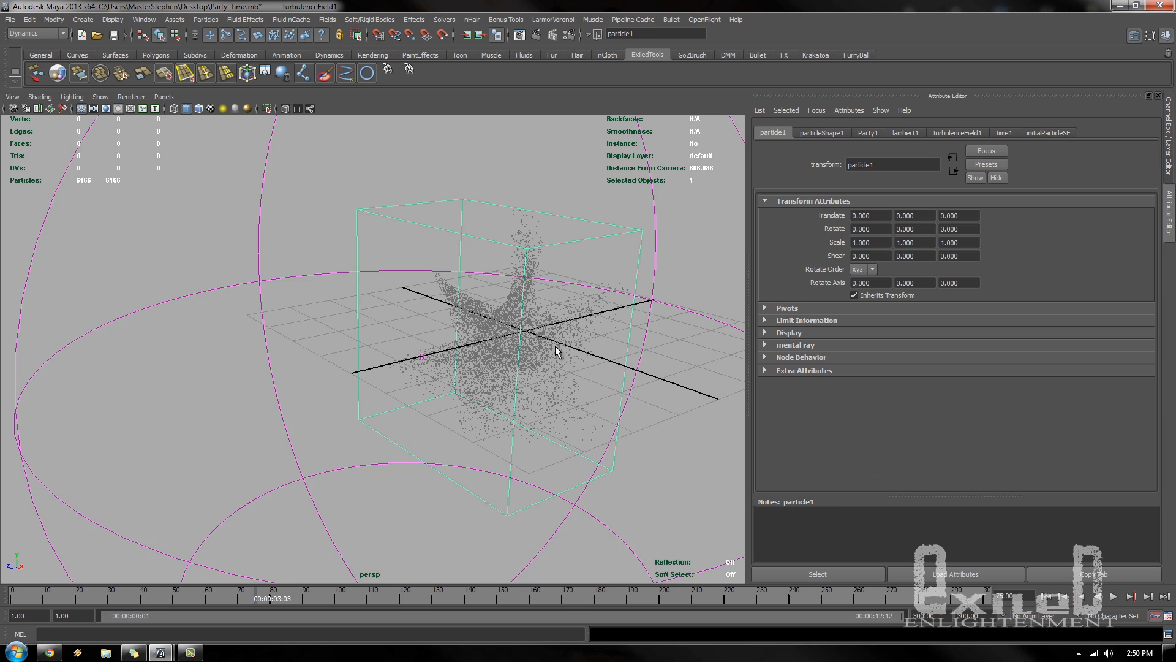
pyautogui.keyDown('alt'); pyautogui.moveTo(556, 346); pyautogui.dragTo(467, 385, button='middle'); pyautogui.keyUp('alt')
pyautogui.scroll(2, 467, 385)
pyautogui.click(870, 133)
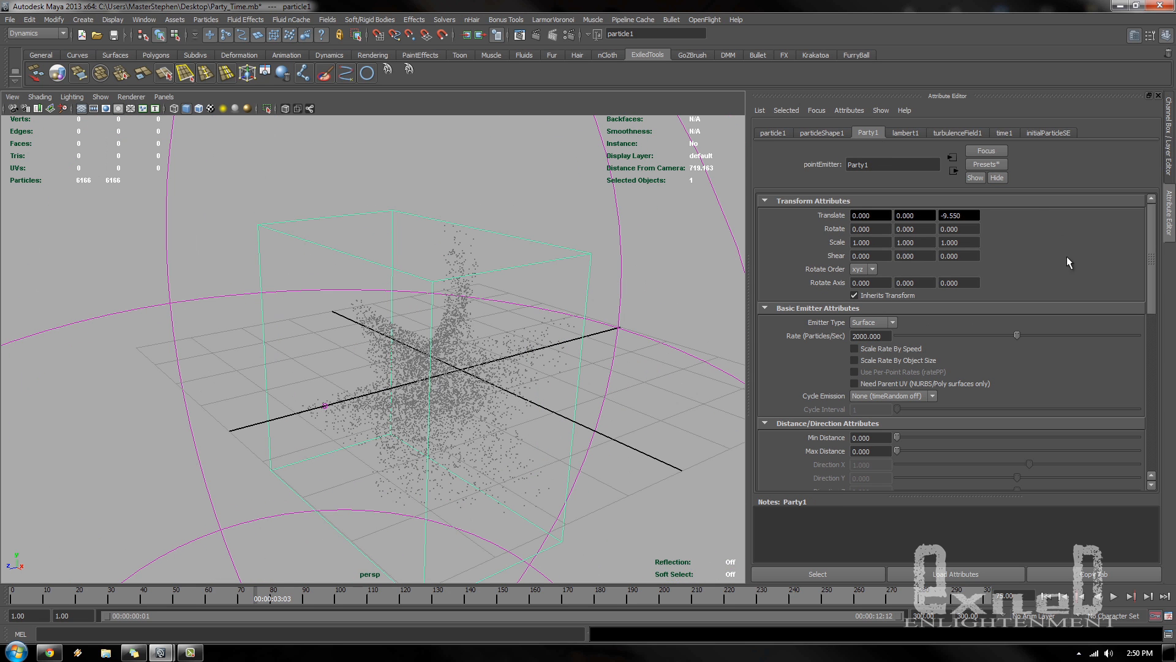
# - Set the Party1 emitter's Speed to 3.5, Speed Random to 1 and Tangent Speed to 0.5
pyautogui.scroll(-6, 899, 280)
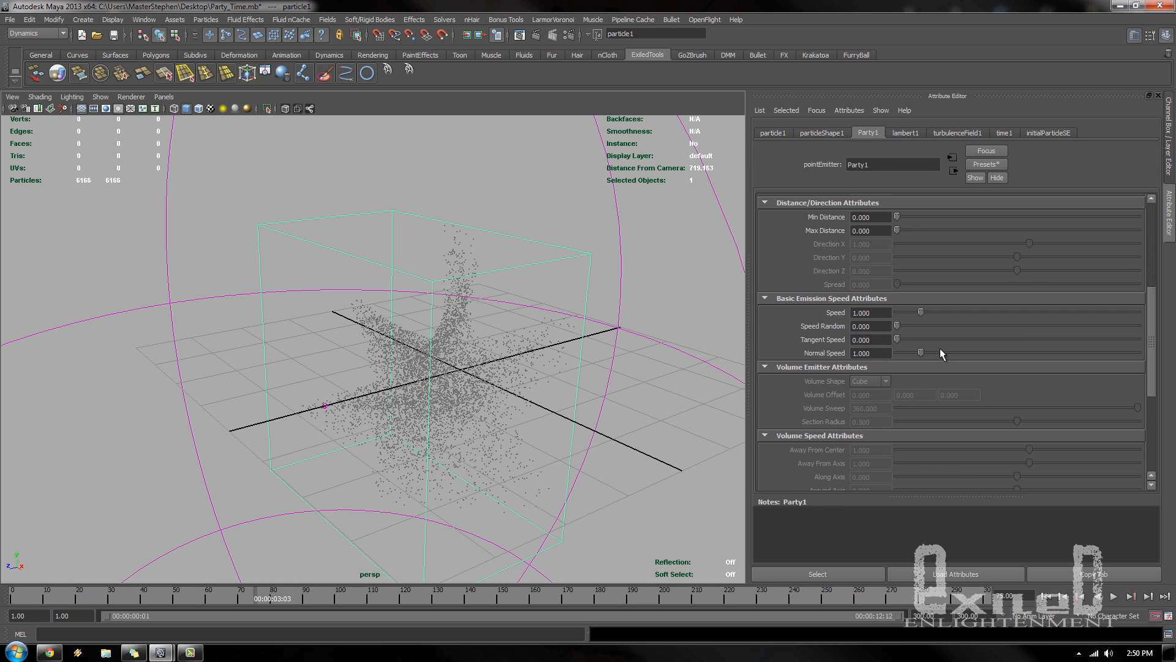
pyautogui.moveTo(874, 313); pyautogui.dragTo(785, 319)
pyautogui.click(864, 323)
pyautogui.write('0.08')
pyautogui.press('Return')
pyautogui.keyDown('alt'); pyautogui.moveTo(582, 380); pyautogui.dragTo(432, 388); pyautogui.keyUp('alt')
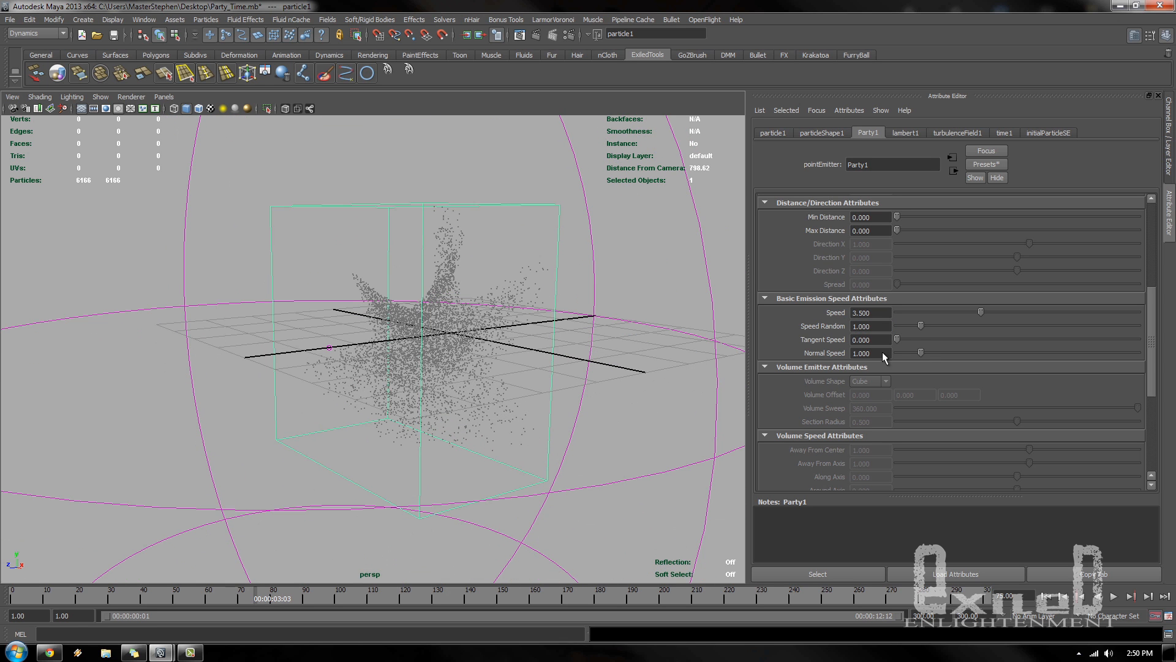
pyautogui.write('0.5')
pyautogui.press('Return')
# - Replay the simulation from the first frame, check the spread of the emitted particles, and stop at about frame 84
pyautogui.click(11, 599)
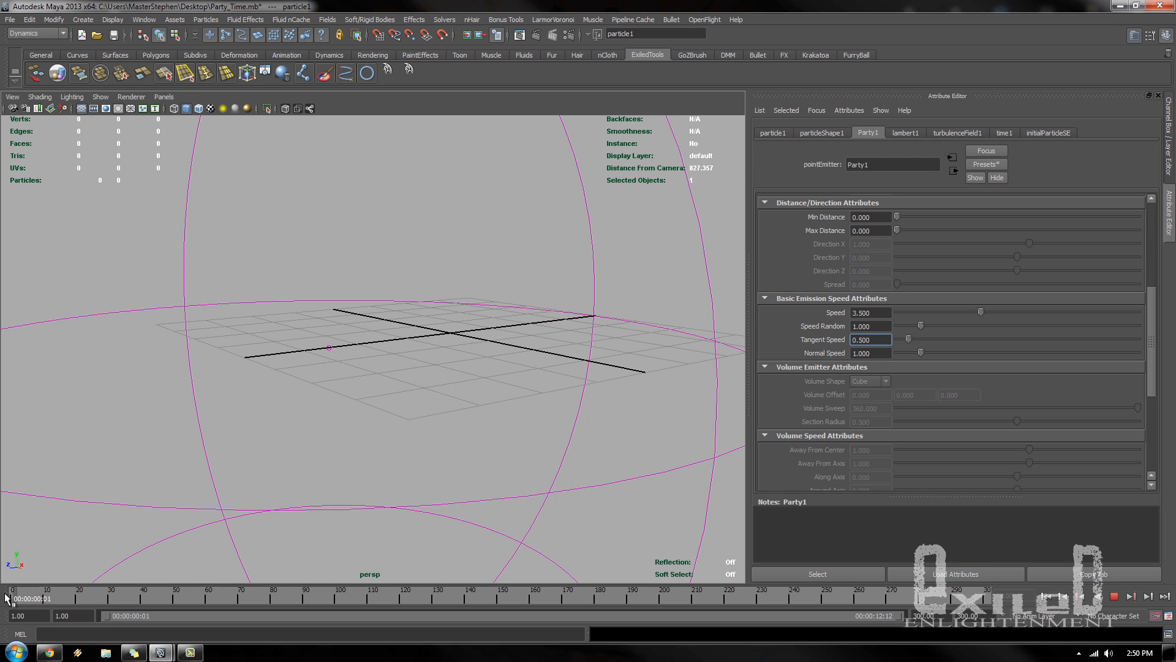
pyautogui.hotkey('alt', 'v')
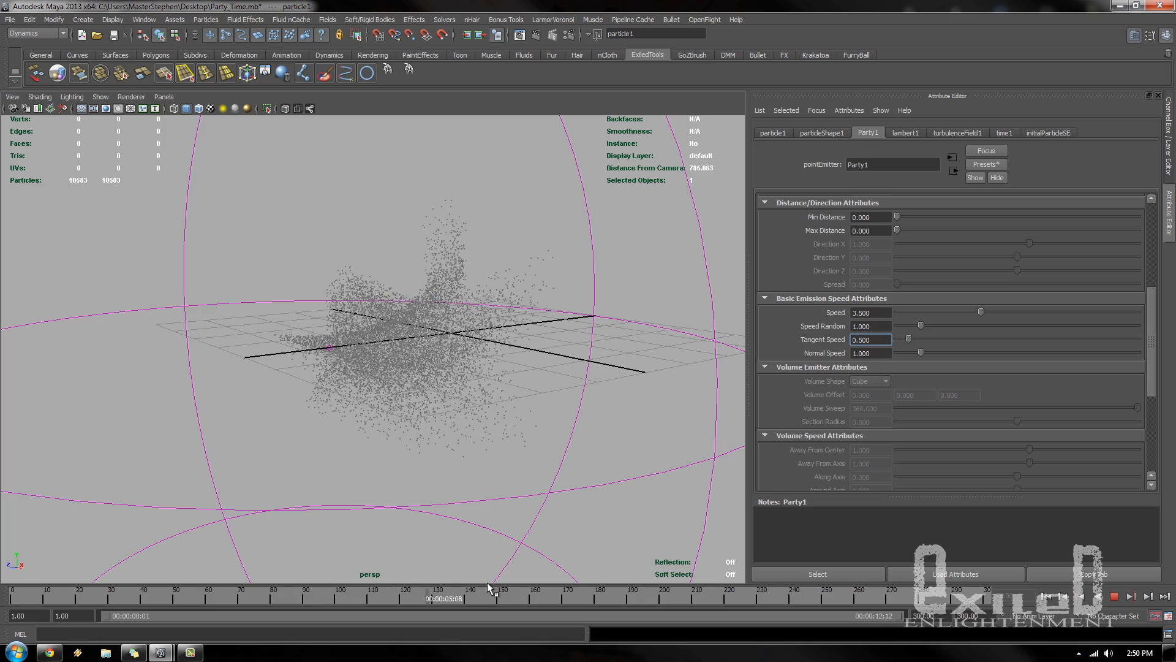
pyautogui.keyDown('alt'); pyautogui.moveTo(539, 404); pyautogui.dragTo(565, 418); pyautogui.keyUp('alt')
pyautogui.moveTo(855, 598); pyautogui.dragTo(11, 597)
pyautogui.scroll(-5, 931, 337)
pyautogui.scroll(8, 890, 310)
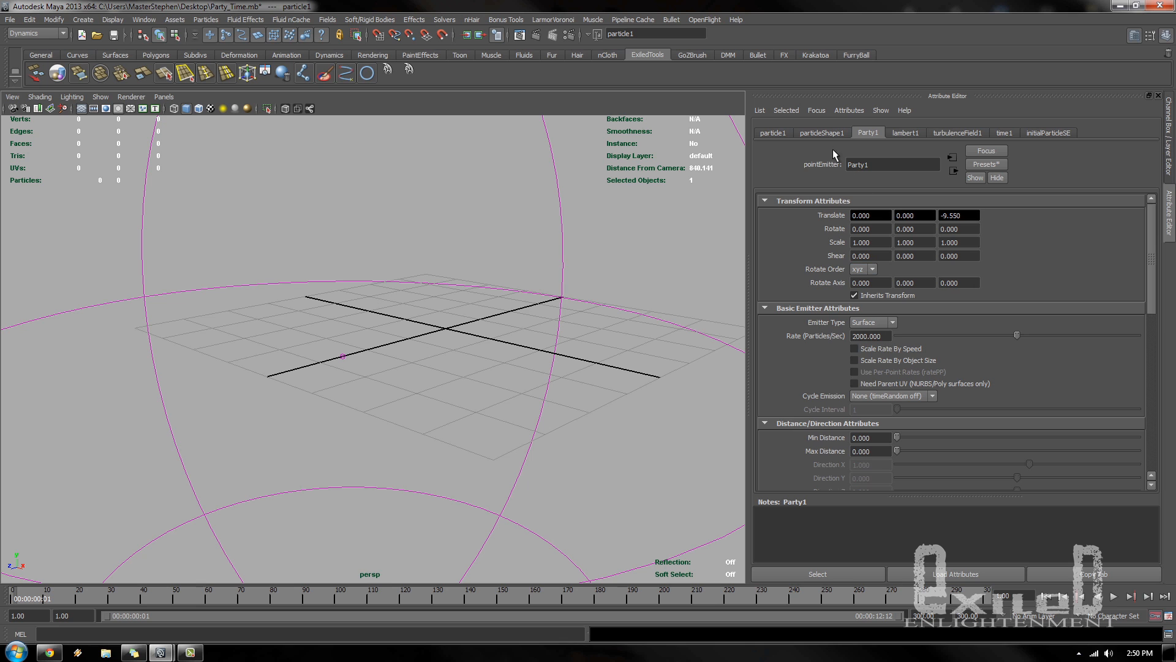
pyautogui.click(827, 134)
pyautogui.click(772, 133)
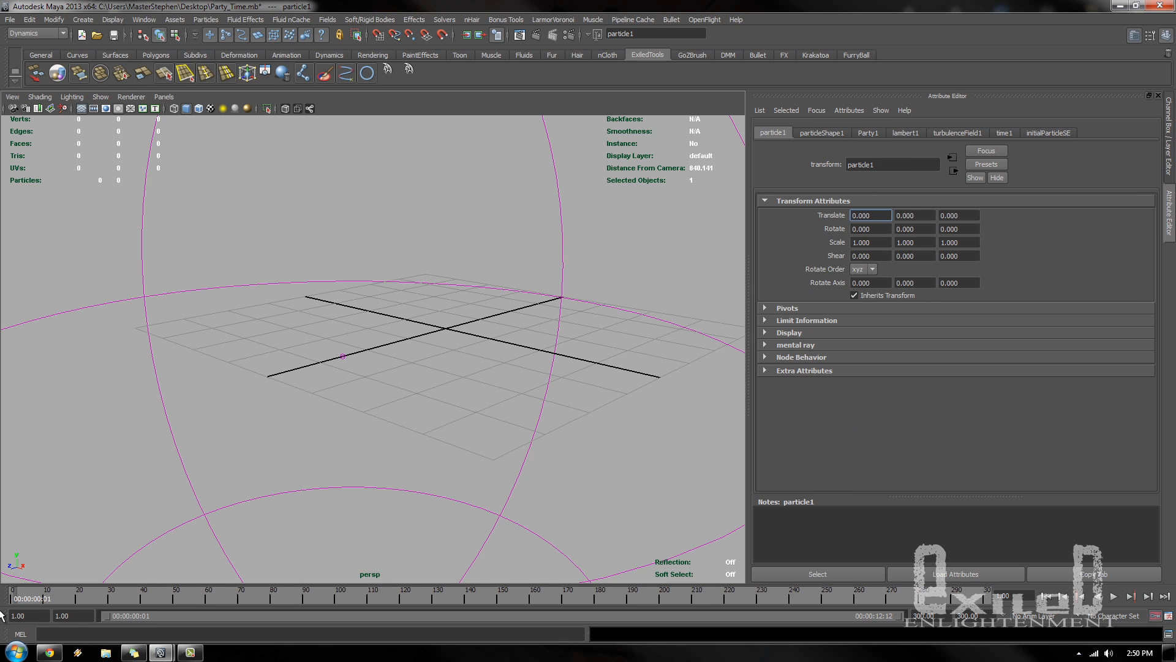
pyautogui.hotkey('alt', 'v')
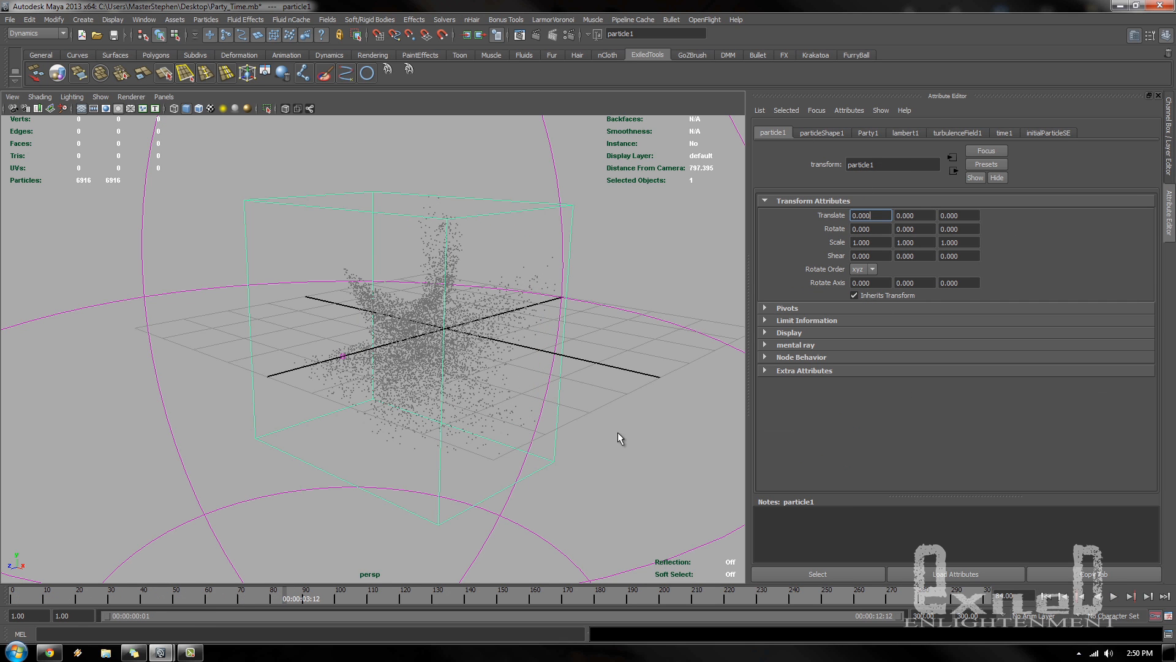
pyautogui.click(618, 432)
# - Select the particle object and add a second turbulence field to it
pyautogui.click(405, 396)
pyautogui.click(328, 20)
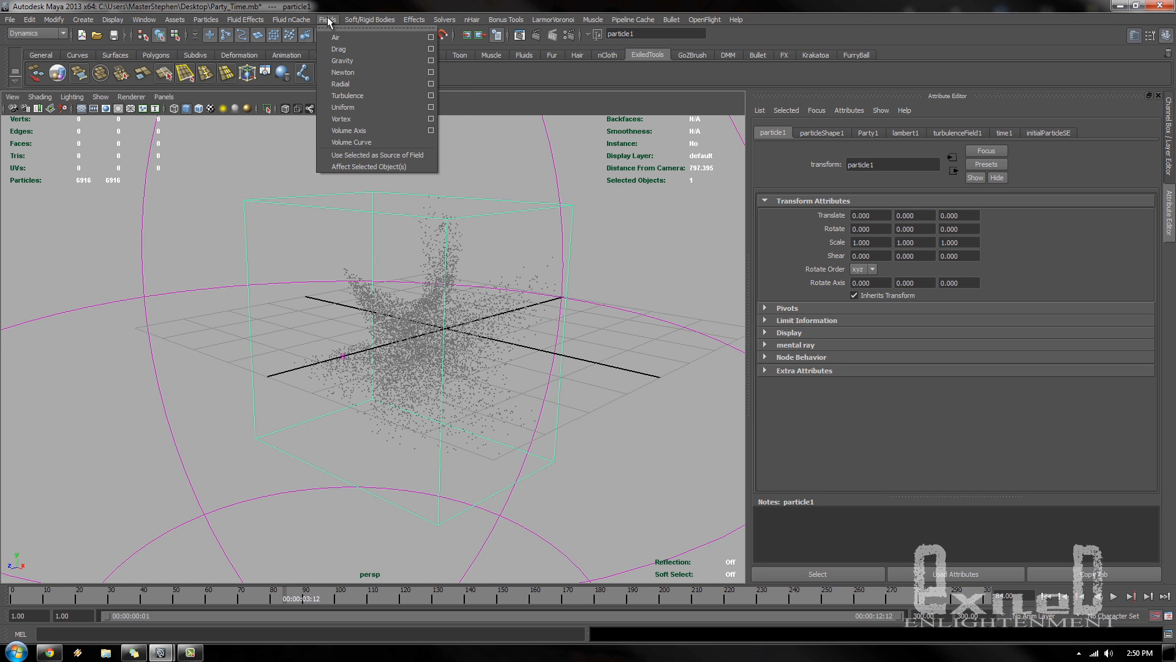
pyautogui.click(630, 292)
pyautogui.click(344, 378)
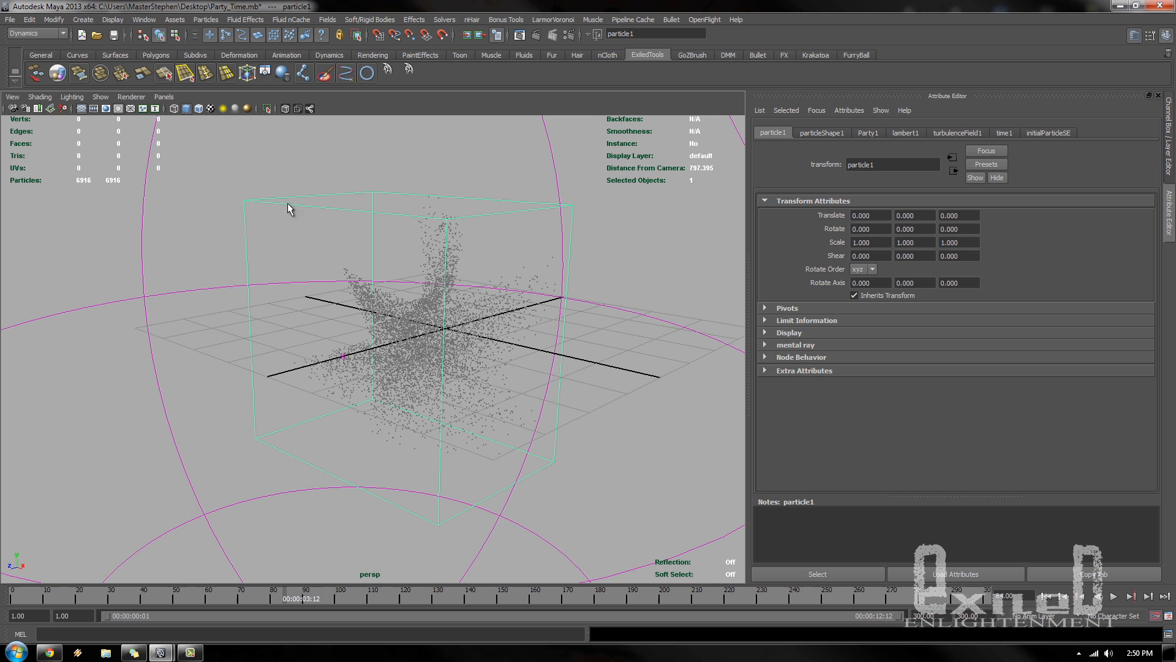
pyautogui.click(326, 20)
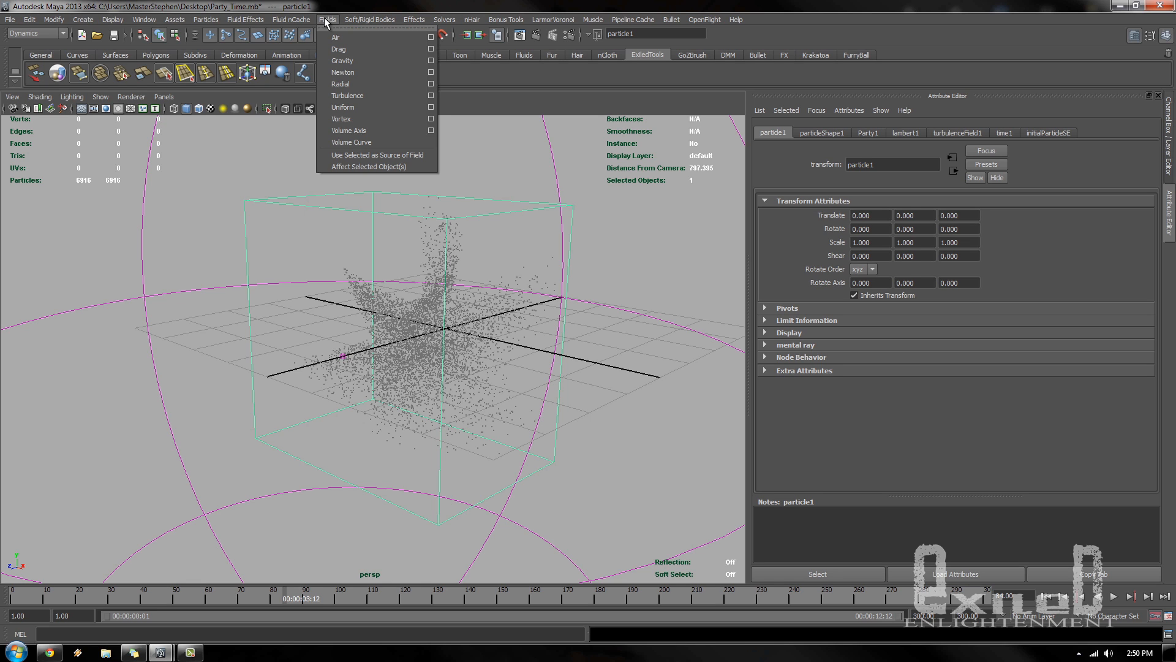
pyautogui.click(366, 95)
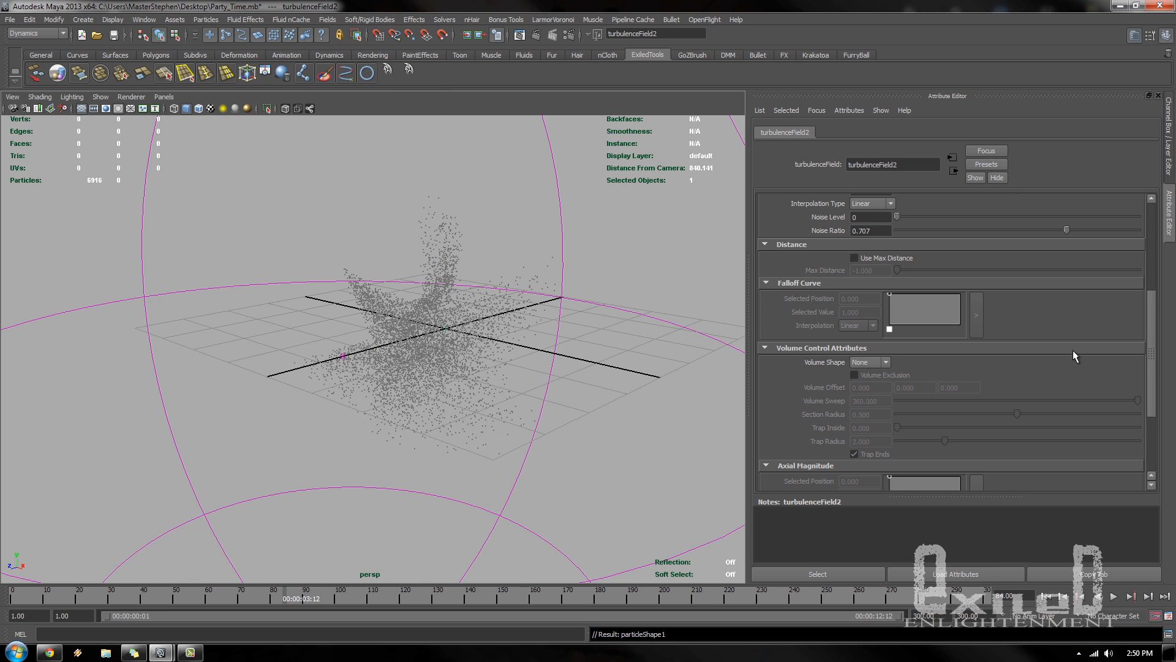
# - Set the second turbulence field's Magnitude to 100 and its Frequency to 0.001
pyautogui.keyDown('alt'); pyautogui.moveTo(374, 264); pyautogui.dragTo(299, 388); pyautogui.keyUp('alt')
pyautogui.keyDown('alt'); pyautogui.moveTo(275, 389); pyautogui.dragTo(588, 459, button='right'); pyautogui.keyUp('alt')
pyautogui.keyDown('alt'); pyautogui.moveTo(386, 462); pyautogui.dragTo(404, 326); pyautogui.keyUp('alt')
pyautogui.scroll(5, 1021, 374)
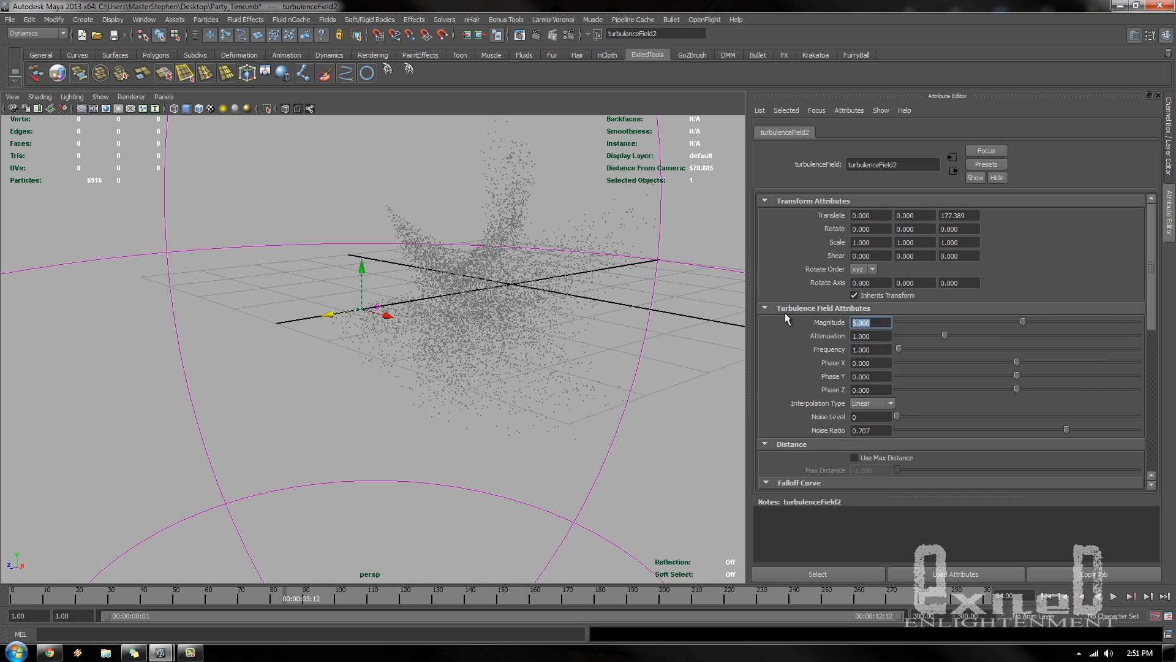
pyautogui.write('100')
pyautogui.press('Return')
pyautogui.click(857, 349)
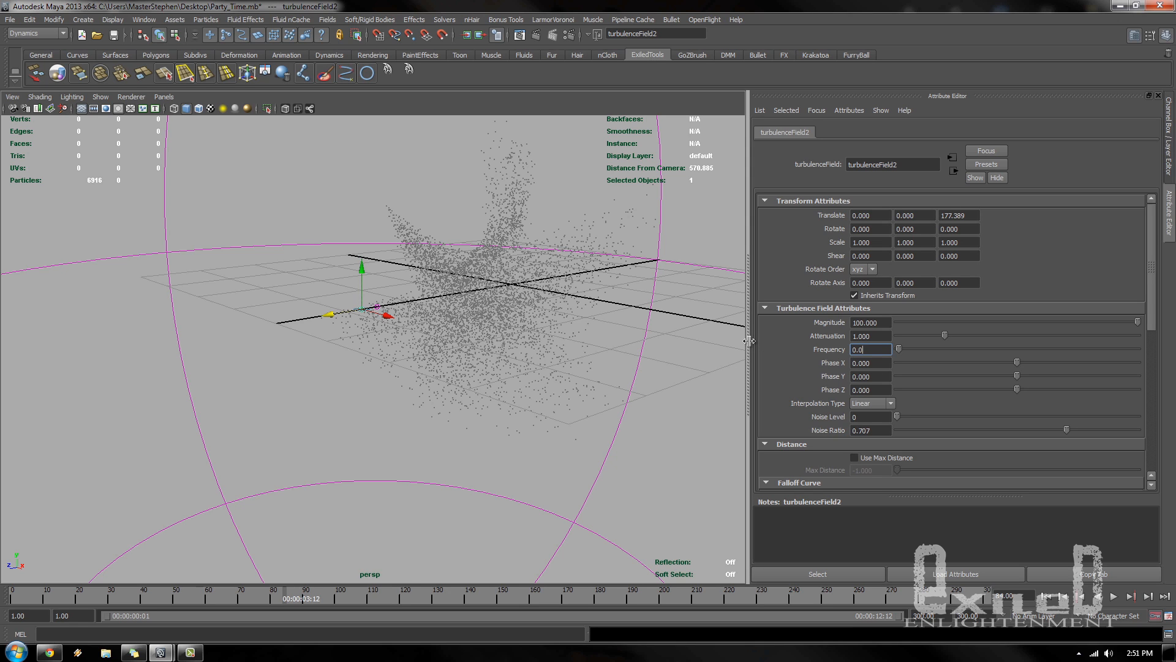
pyautogui.press('Return')
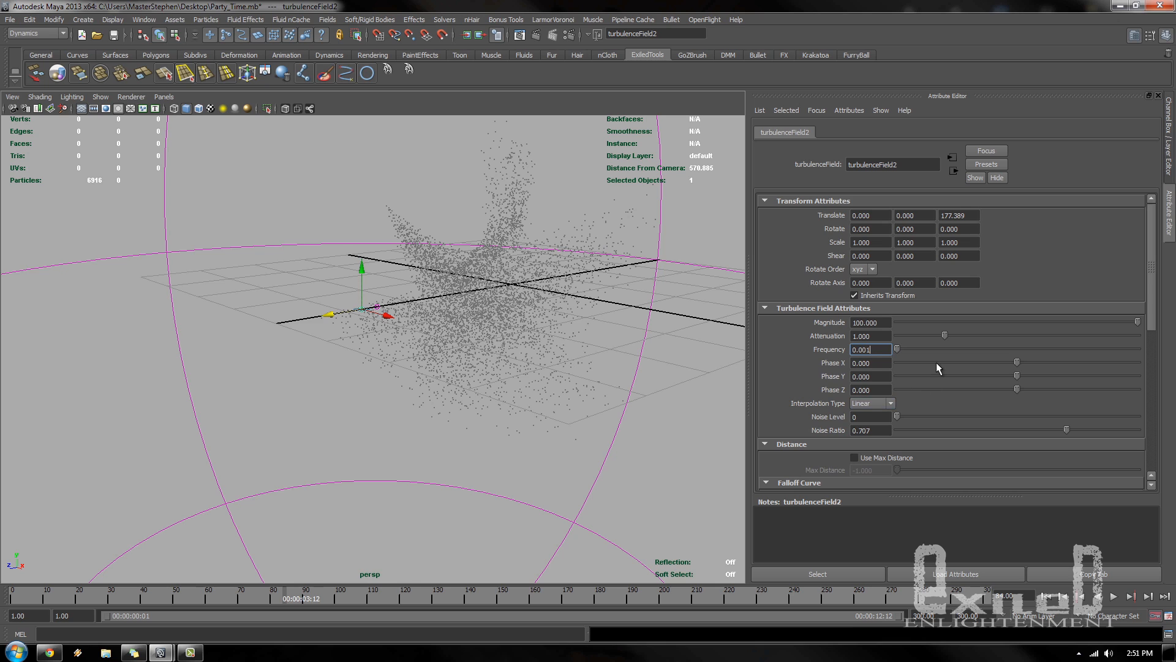
# - Set the second turbulence field's phases to about -20.7 in X, 27.4 in Y and -24.6 in Z, with Magnitude 200 and Attenuation 0.5
pyautogui.moveTo(1011, 390); pyautogui.dragTo(958, 397)
pyautogui.scroll(2, 509, 385)
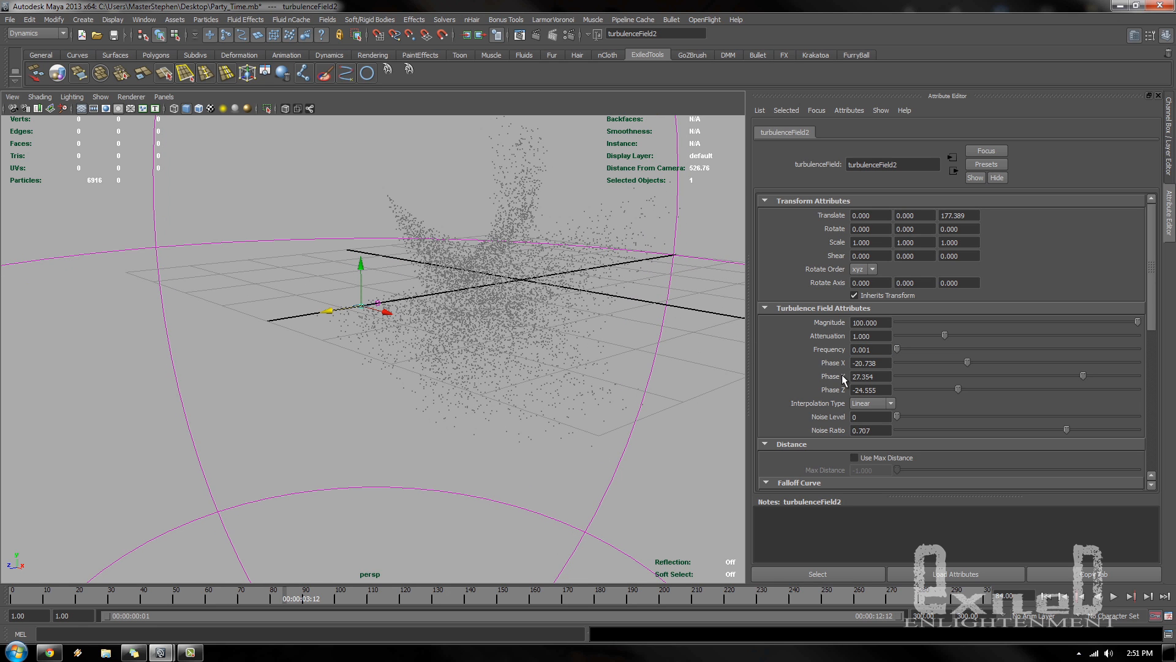
pyautogui.click(882, 322)
pyautogui.click(890, 335)
# - Replay the simulation from the start to near the end and inspect the particle stream from the side
pyautogui.scroll(-4, 473, 387)
pyautogui.moveTo(116, 593); pyautogui.dragTo(4, 596)
pyautogui.hotkey('alt', 'v')
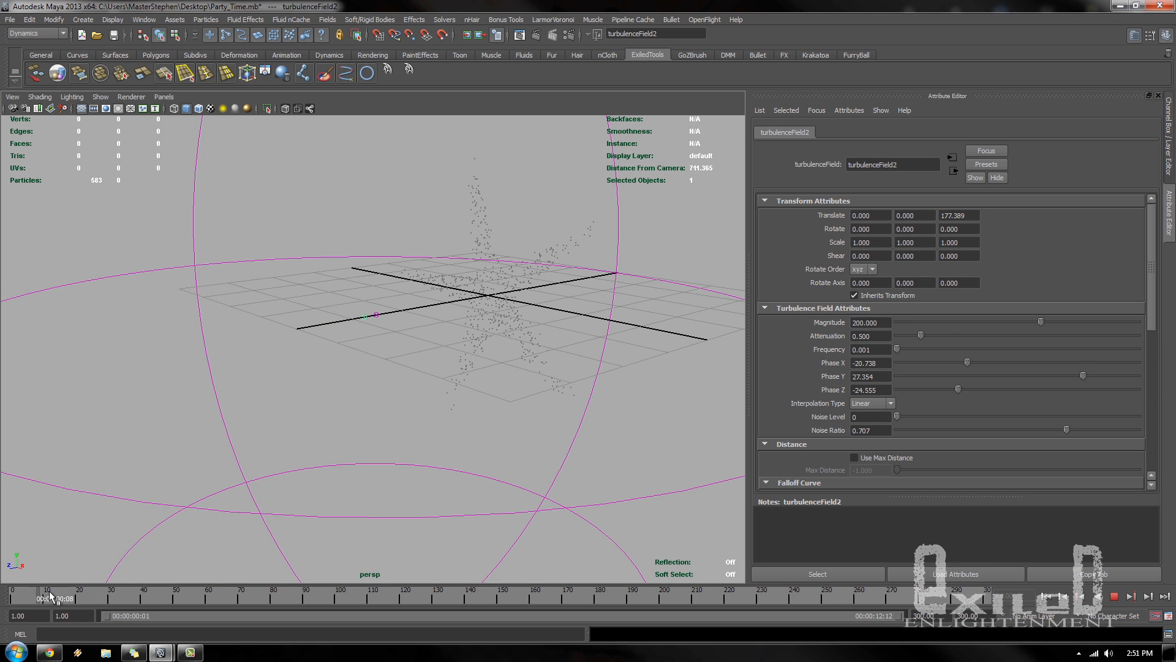
pyautogui.moveTo(163, 591); pyautogui.dragTo(921, 601)
pyautogui.keyDown('alt'); pyautogui.moveTo(507, 452); pyautogui.dragTo(373, 433); pyautogui.keyUp('alt')
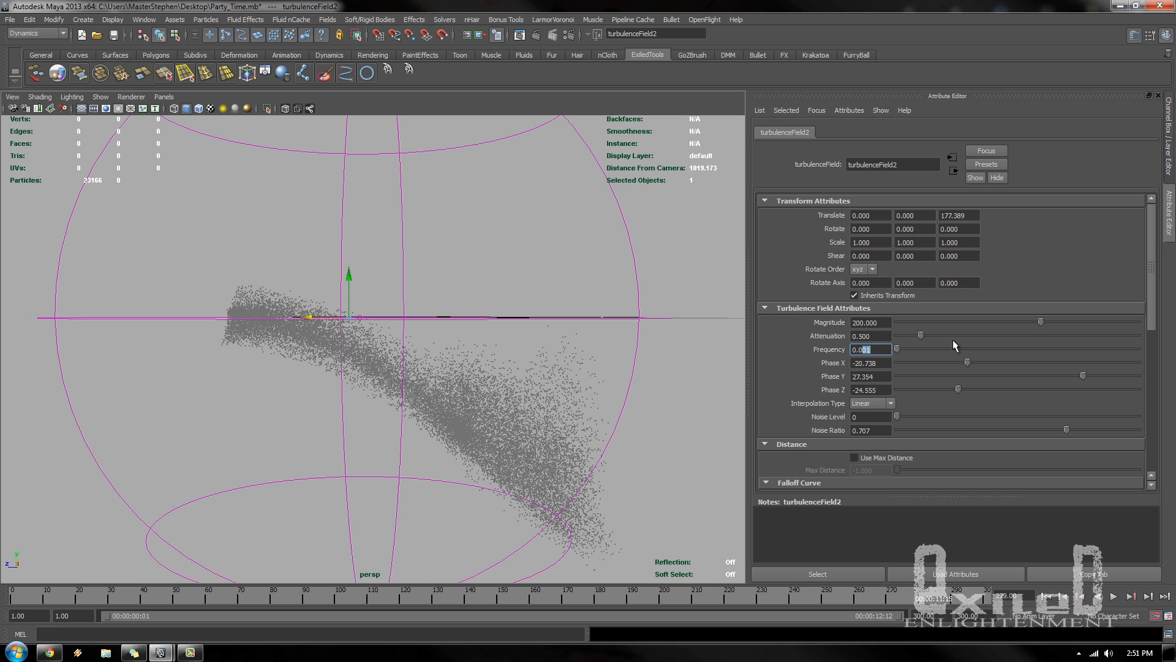
# - Set the second turbulence field's Frequency to 0.05, replay the simulation, and return to the first frame
pyautogui.write('50')
pyautogui.hotkey('alt', 'v')
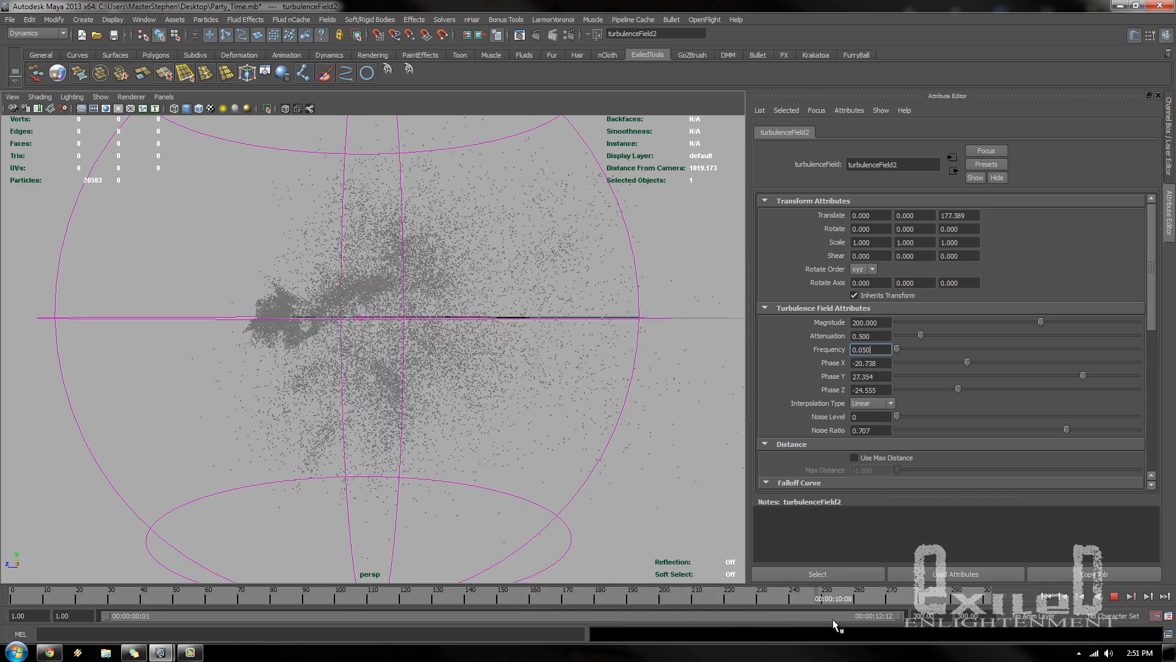
pyautogui.hotkey('alt', 'v')
pyautogui.hotkey('alt', 'shift', 'v')
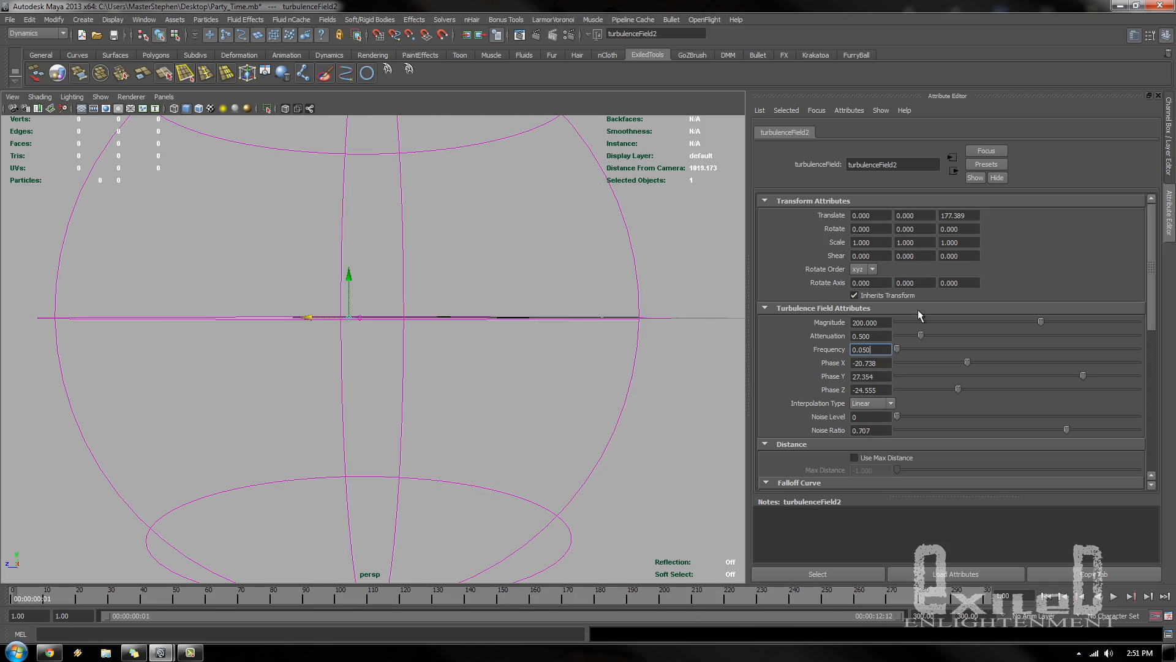
# - Set the second turbulence field's Frequency to 0.025 and replay the simulation through to frame 300
pyautogui.write('25')
pyautogui.keyDown('alt'); pyautogui.moveTo(294, 474); pyautogui.dragTo(248, 492); pyautogui.keyUp('alt')
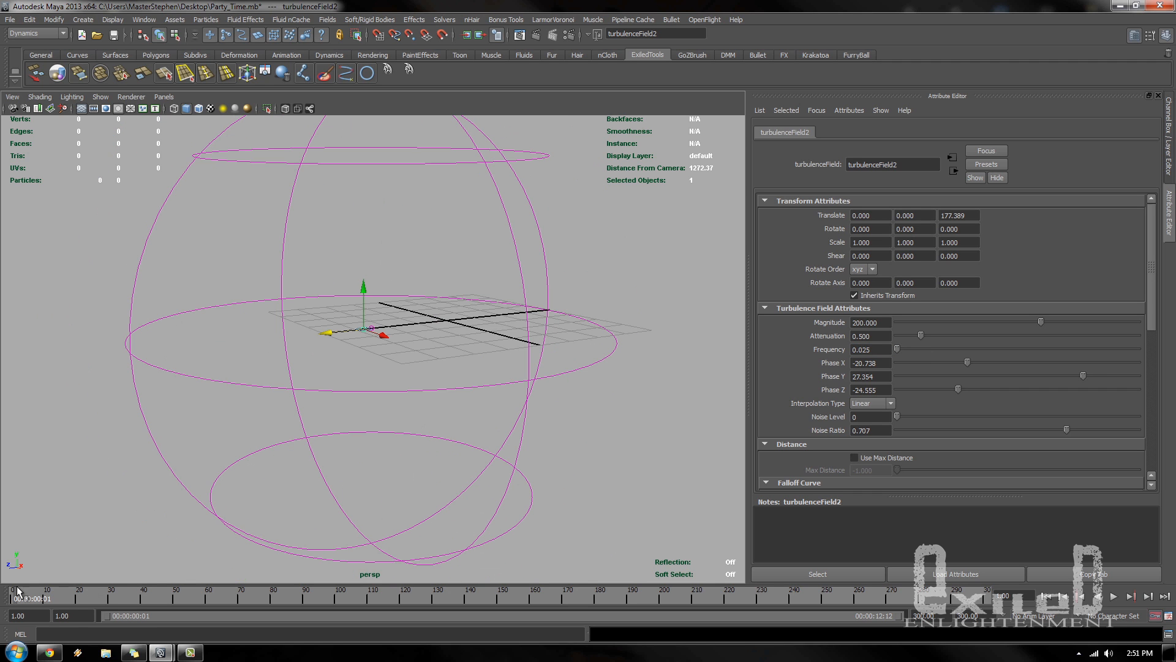
pyautogui.keyDown('alt'); pyautogui.moveTo(376, 357); pyautogui.dragTo(328, 376); pyautogui.keyUp('alt')
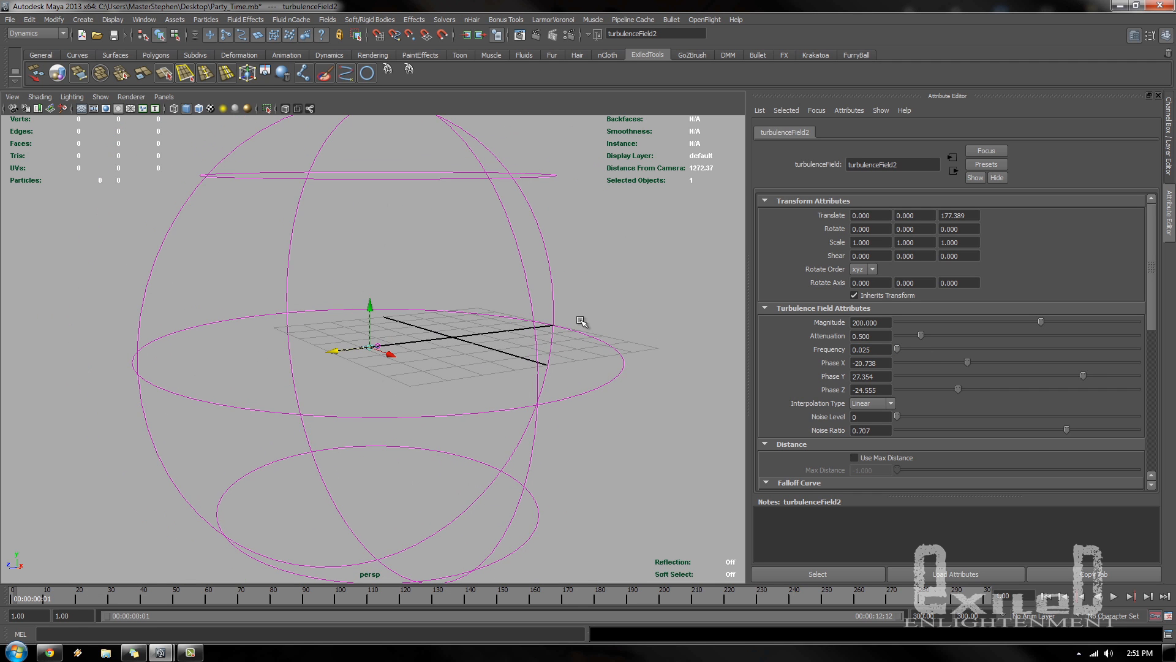
pyautogui.keyDown('alt'); pyautogui.moveTo(580, 321); pyautogui.dragTo(116, 512); pyautogui.keyUp('alt')
pyautogui.moveTo(17, 594); pyautogui.dragTo(987, 597)
pyautogui.moveTo(539, 512)
pyautogui.keyDown('alt'); pyautogui.mouseDown()
pyautogui.moveTo(445, 253)
pyautogui.moveTo(149, 491)
pyautogui.moveTo(21, 490)
pyautogui.moveTo(615, 490)
pyautogui.moveTo(477, 491)
pyautogui.moveTo(531, 494)
pyautogui.moveTo(539, 531)
pyautogui.mouseUp(); pyautogui.keyUp('alt')
pyautogui.scroll(-4, 540, 527)
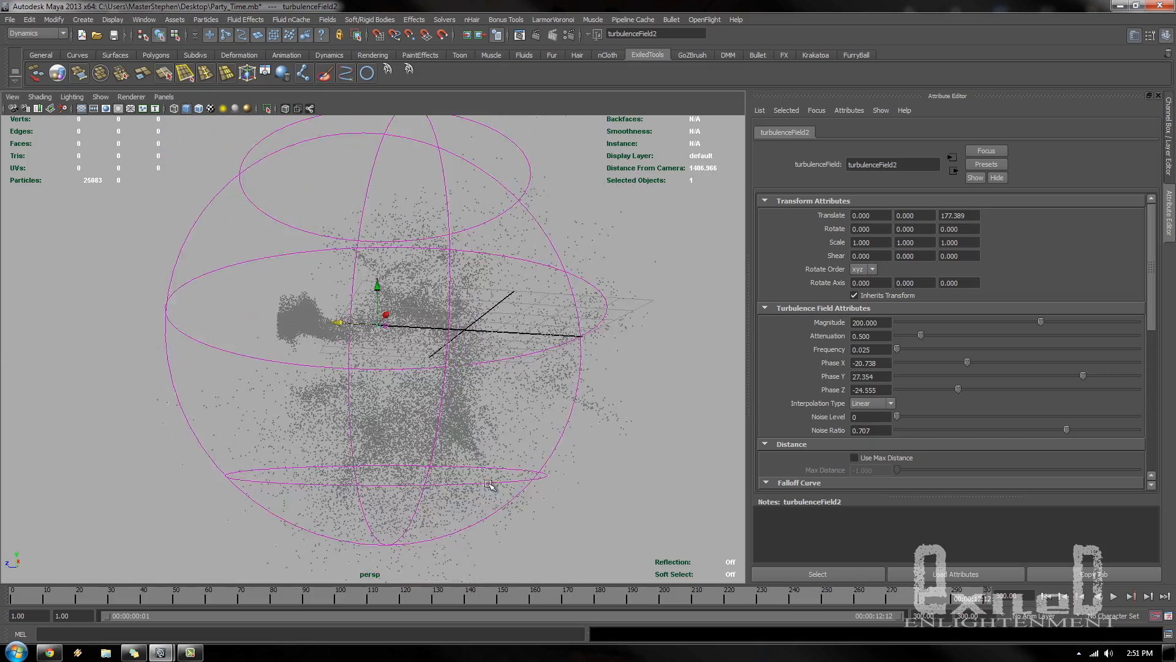
# - Test-render the current frame with Krakatoa, then close the render view
pyautogui.scroll(4, 544, 475)
pyautogui.click(538, 36)
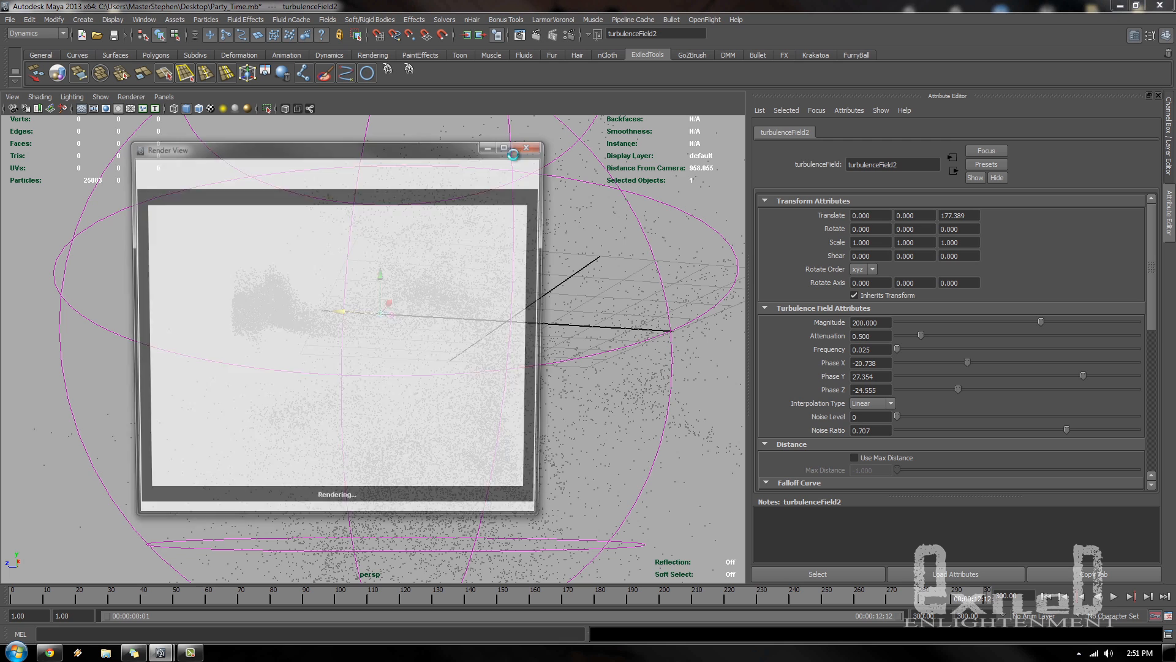
pyautogui.click(541, 144)
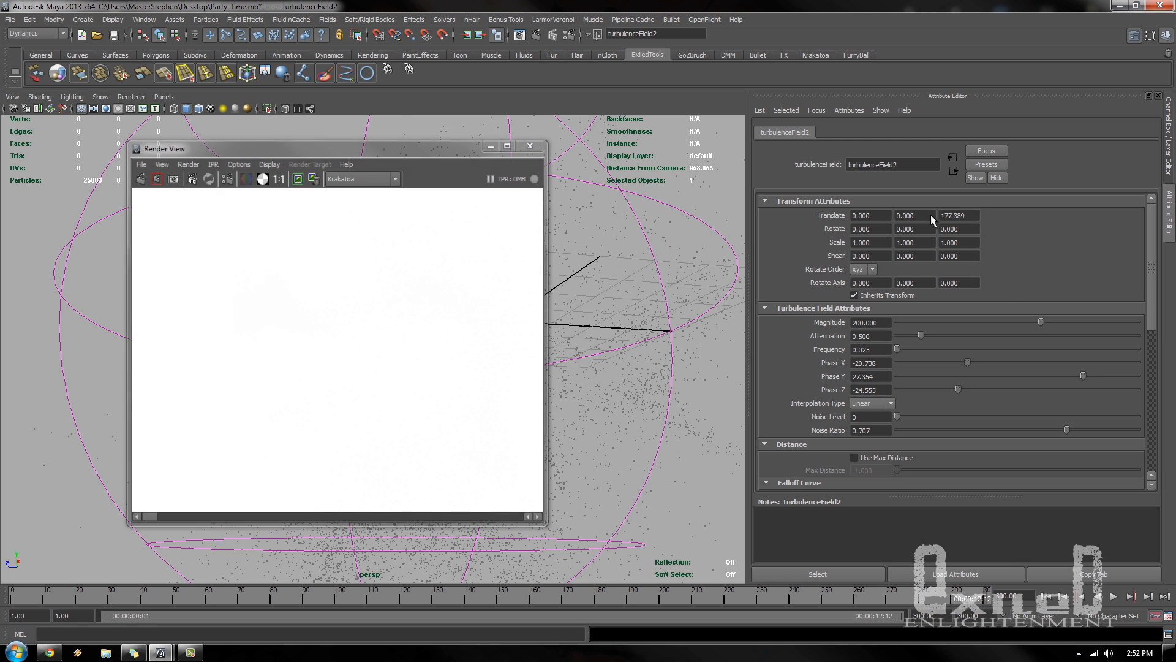
# - Set the second turbulence field's Frequency to 0.02 and Attenuation to 0.68, and replay the simulation to about frame 112
pyautogui.doubleClick(870, 336)
pyautogui.write('0.68')
pyautogui.press('Return')
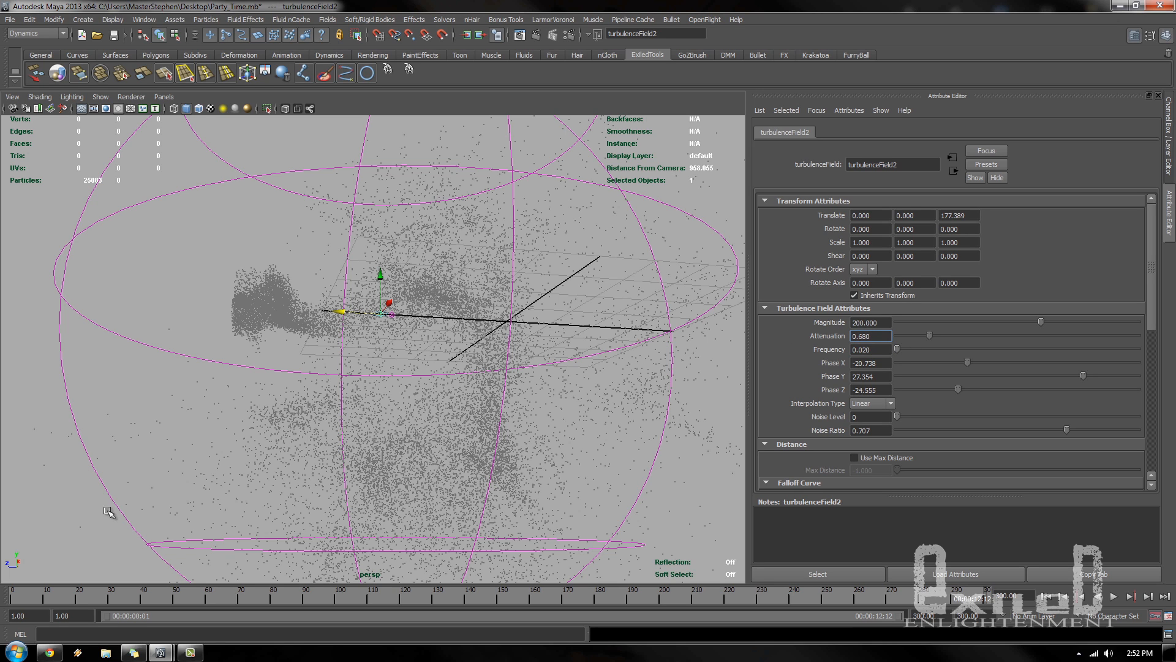
pyautogui.moveTo(71, 598); pyautogui.dragTo(374, 592)
# - Select the particle object and add a drag field to it
pyautogui.click(403, 371)
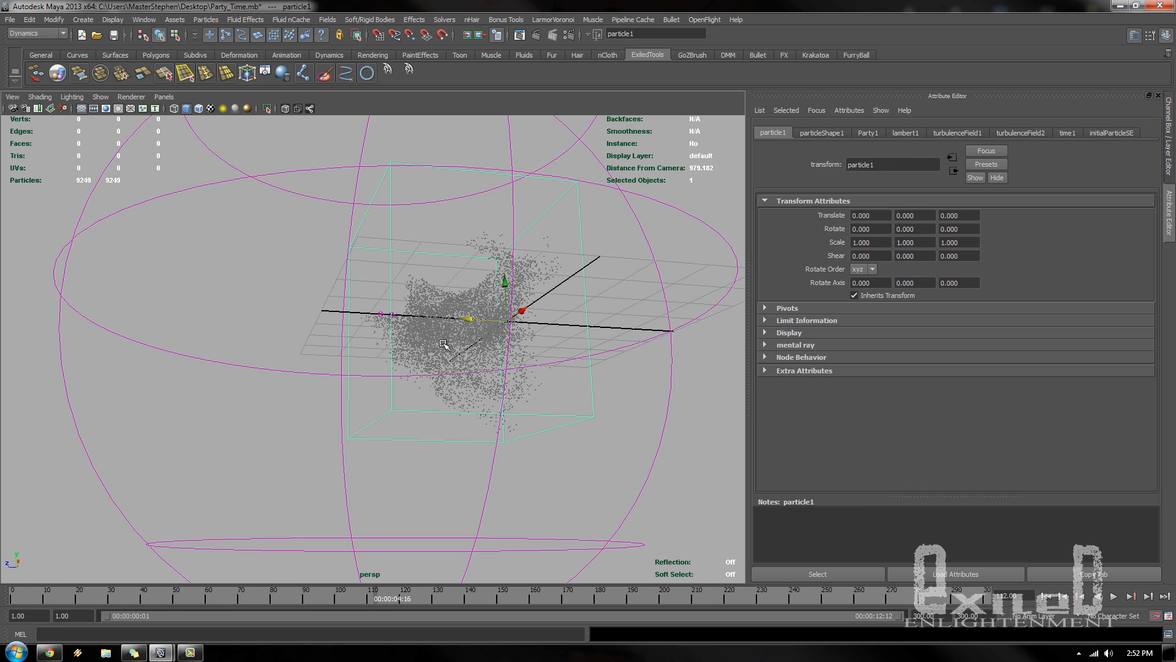
pyautogui.click(329, 20)
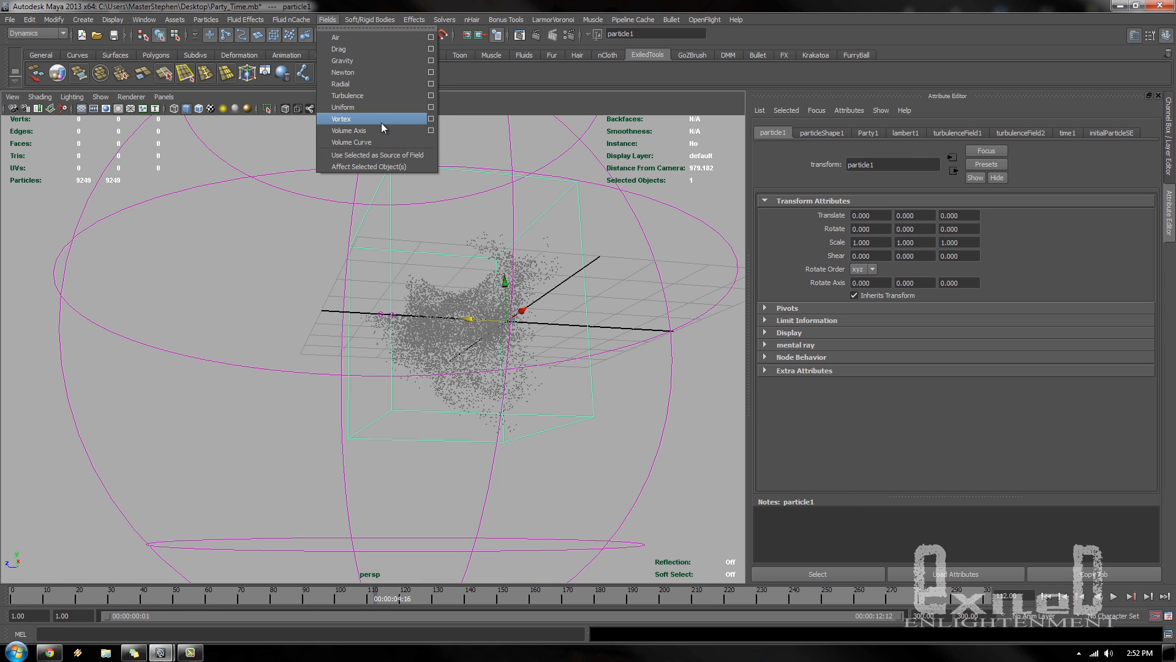
pyautogui.click(355, 51)
pyautogui.keyDown('alt'); pyautogui.moveTo(539, 374); pyautogui.dragTo(340, 365); pyautogui.keyUp('alt')
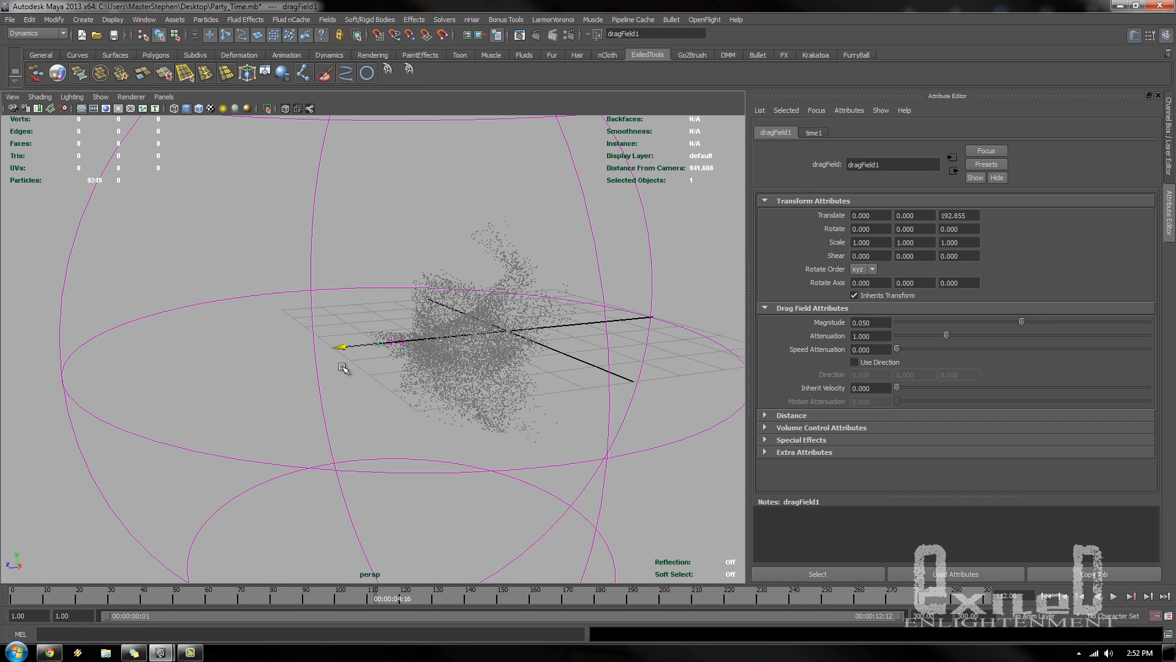
pyautogui.keyDown('alt'); pyautogui.moveTo(413, 415); pyautogui.dragTo(441, 392, button='right'); pyautogui.keyUp('alt')
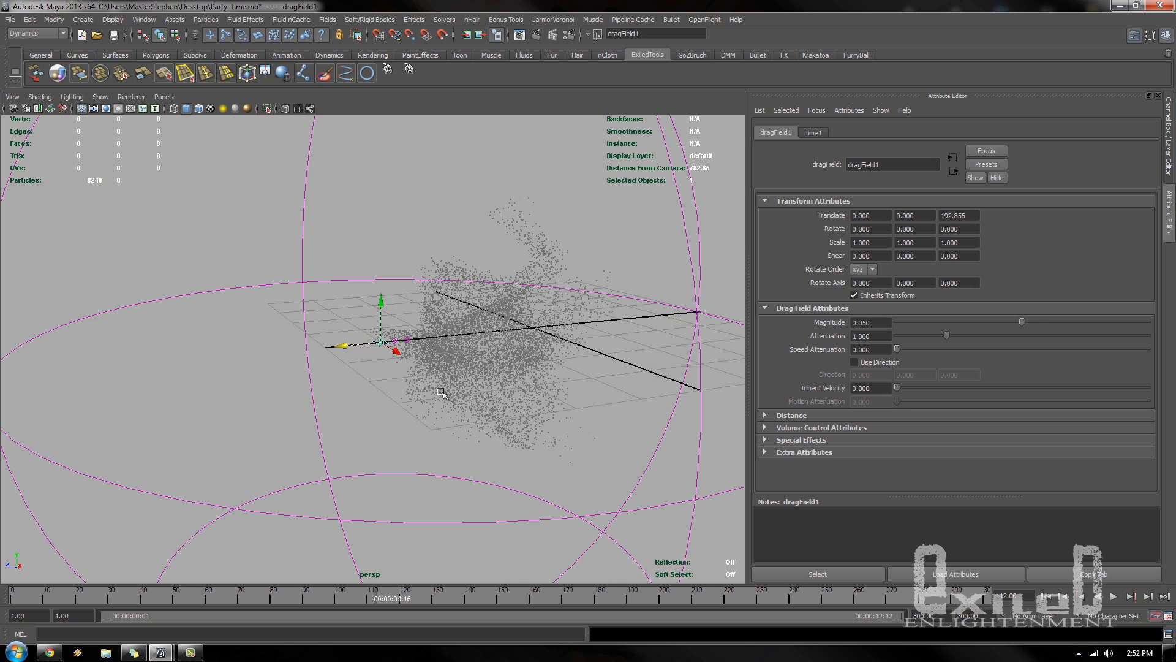
# - Set the drag field's Volume Shape to Sphere and scale it up uniformly to about 503 so it encloses the turbulence sphere
pyautogui.click(816, 430)
pyautogui.click(868, 441)
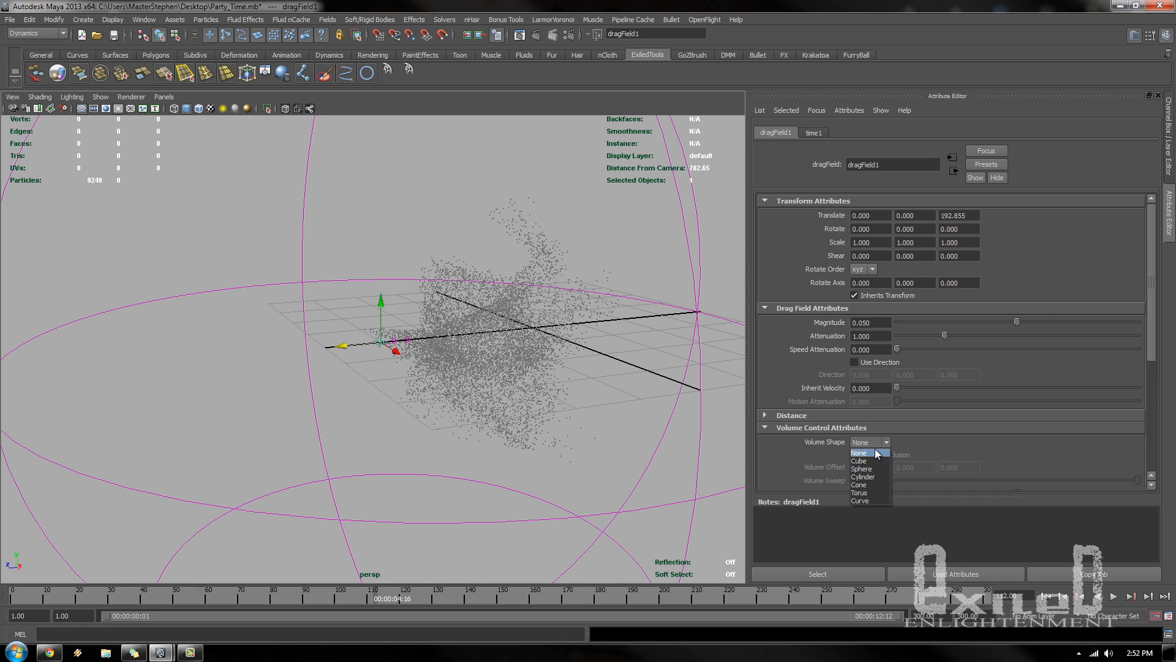
pyautogui.click(873, 469)
pyautogui.scroll(-5, 962, 435)
pyautogui.keyDown('alt'); pyautogui.moveTo(437, 374); pyautogui.dragTo(458, 359, button='right'); pyautogui.keyUp('alt')
pyautogui.press('r')
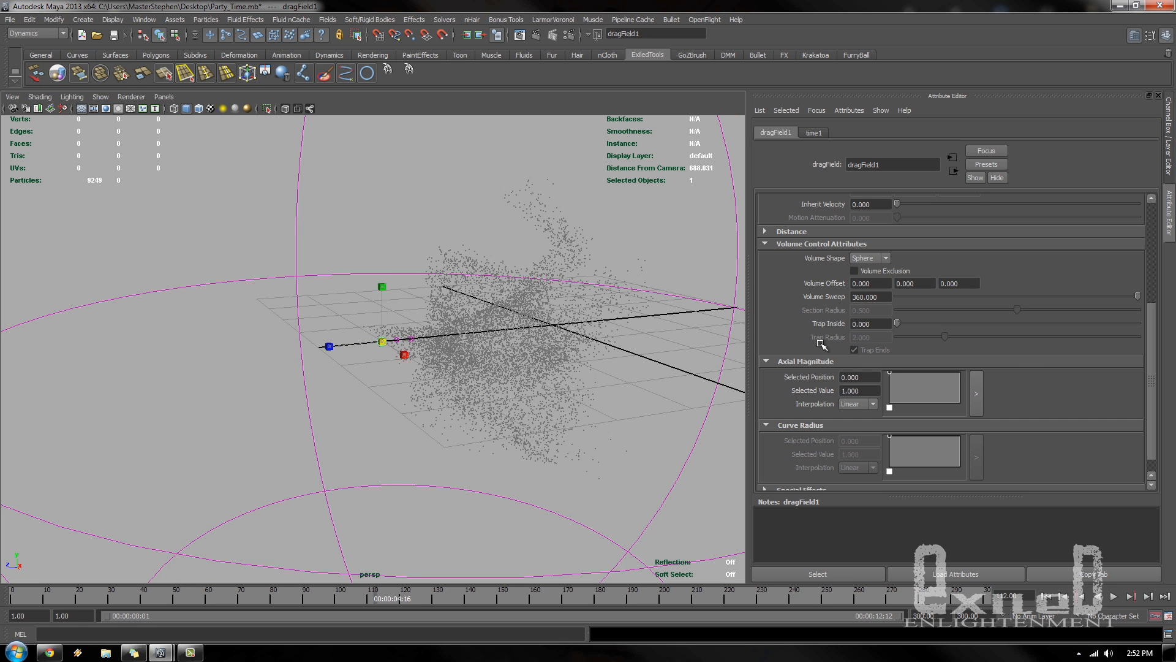
pyautogui.press('f')
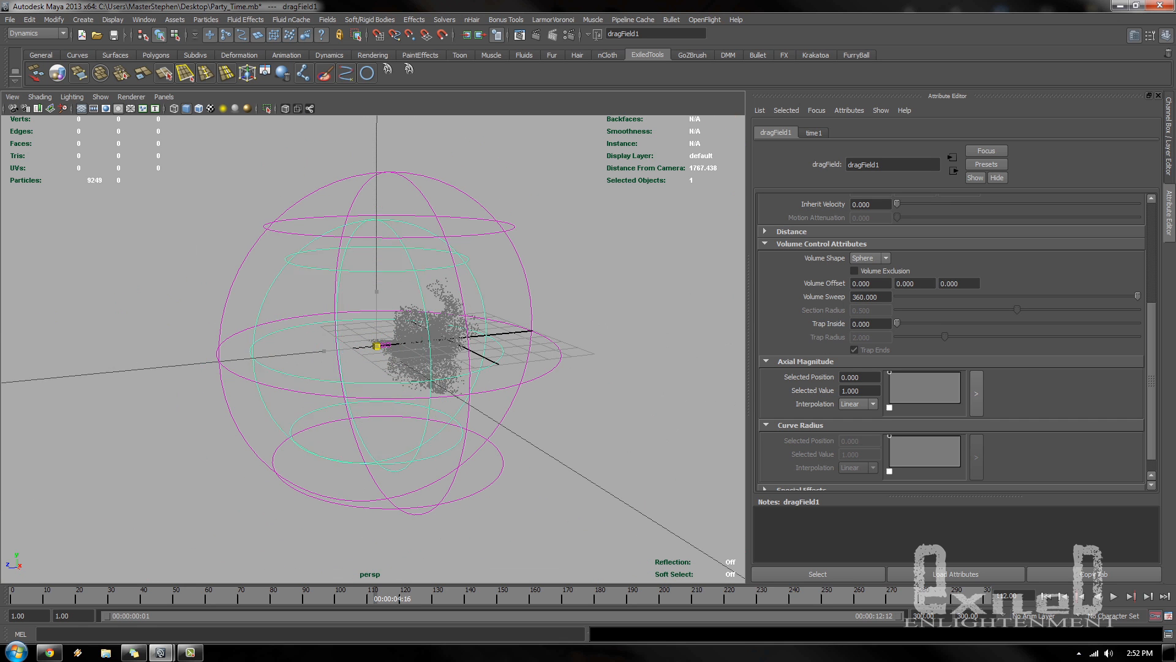
pyautogui.moveTo(379, 347); pyautogui.dragTo(412, 347)
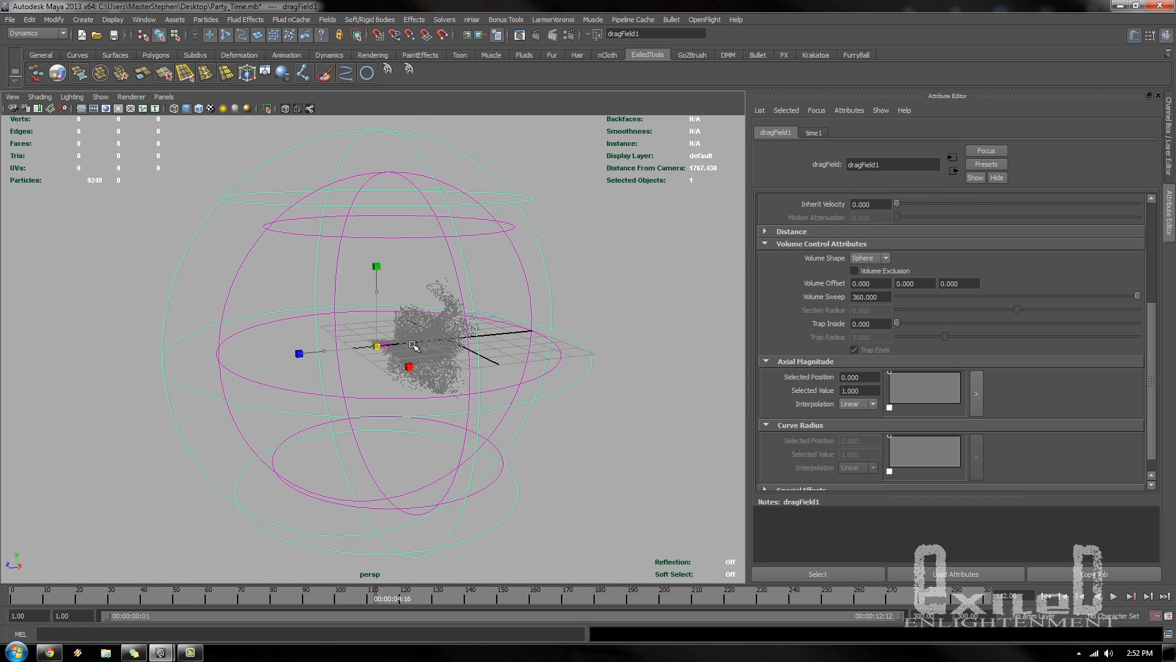
# - Replay the simulation from the start to about frame 133 and bring up the drag field's Magnitude and Attenuation settings
pyautogui.keyDown('alt'); pyautogui.moveTo(416, 350); pyautogui.dragTo(484, 401, button='right'); pyautogui.keyUp('alt')
pyautogui.hotkey('alt', 'shift', 'v')
pyautogui.hotkey('alt', 'v')
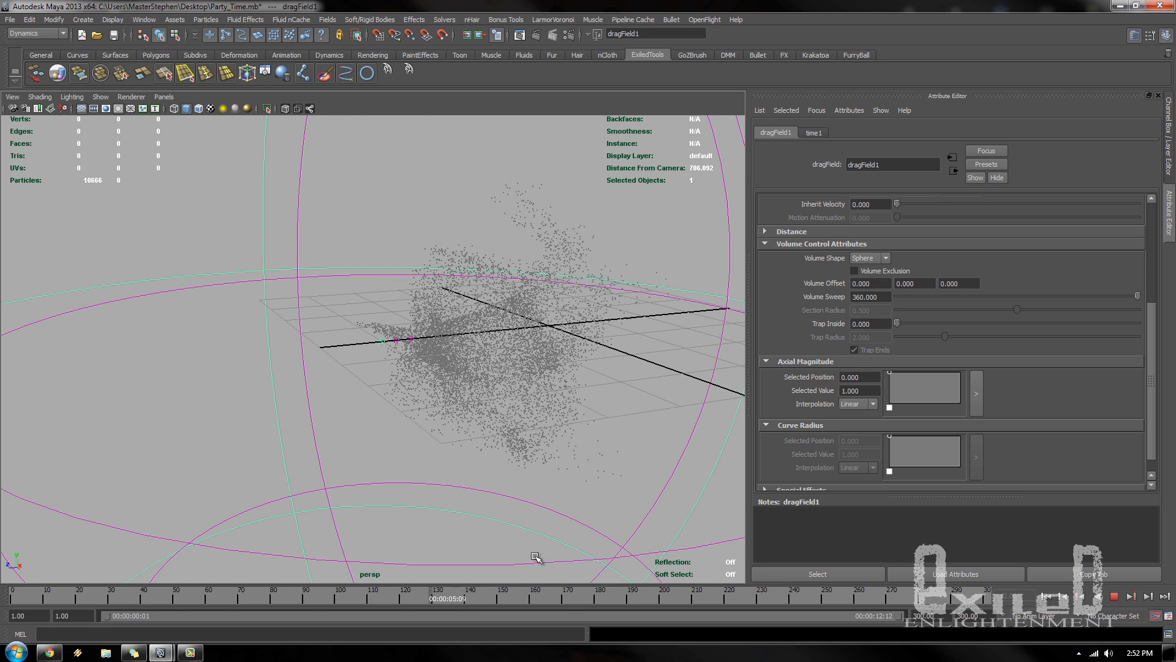
pyautogui.hotkey('alt', 'v')
pyautogui.scroll(5, 959, 325)
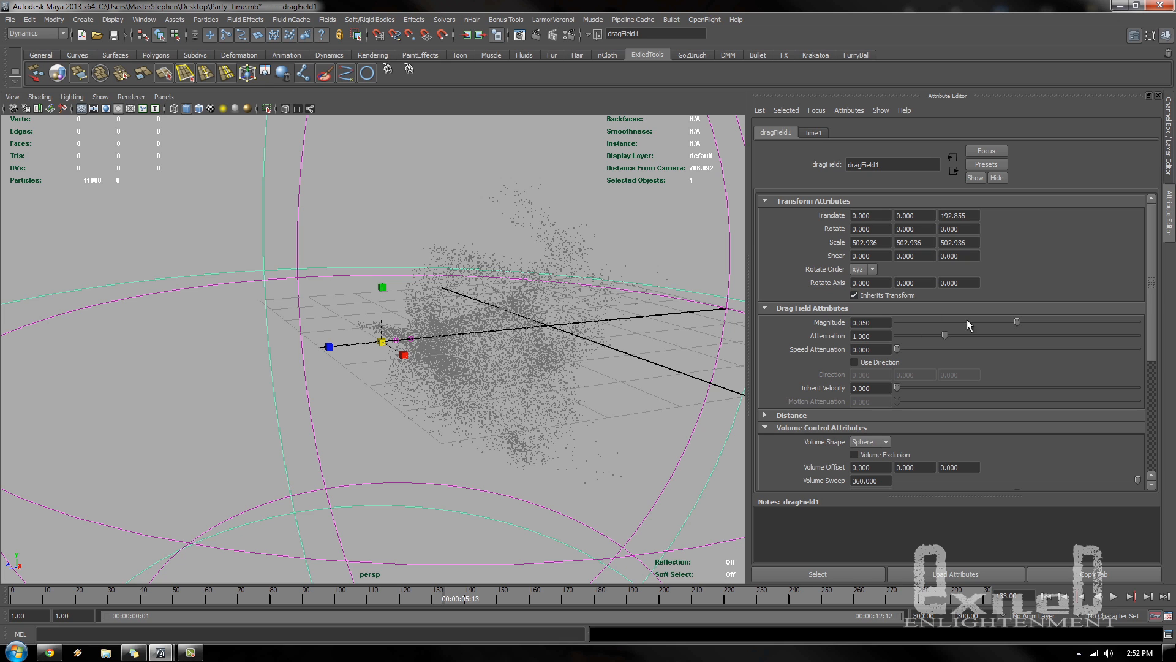
# - Set the drag field's Magnitude to 100, replay the simulation from the start, and inspect the particles from several angles
pyautogui.keyDown('alt'); pyautogui.moveTo(585, 452); pyautogui.dragTo(373, 447, button='right'); pyautogui.keyUp('alt')
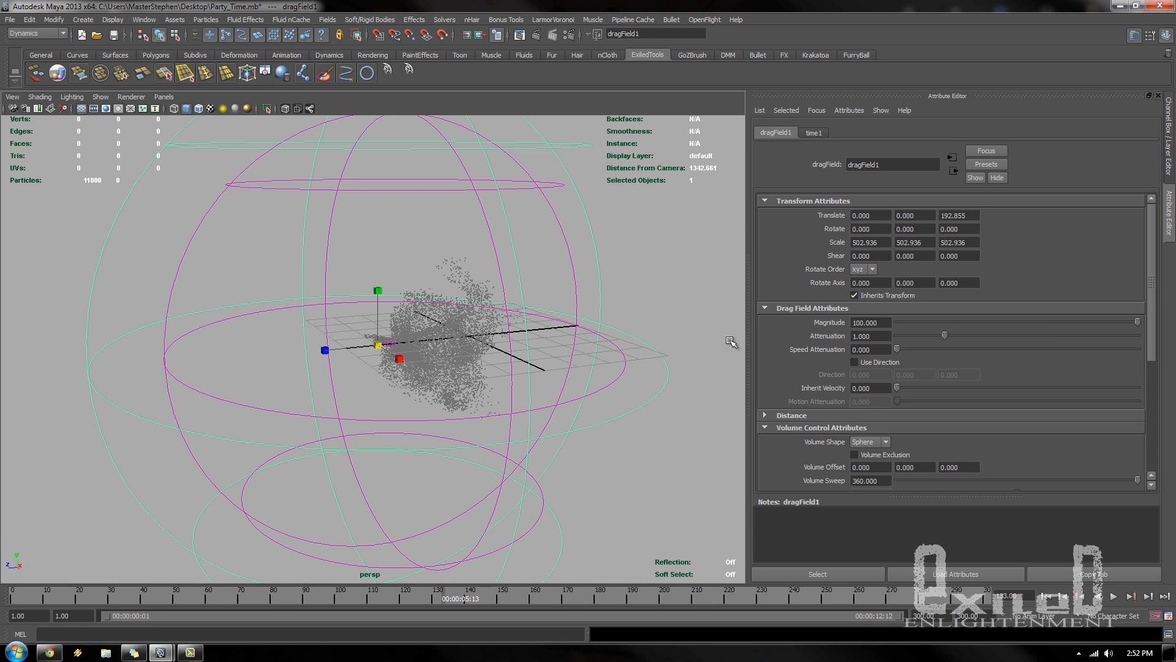
pyautogui.hotkey('alt', 'shift', 'v')
pyautogui.hotkey('alt', 'v')
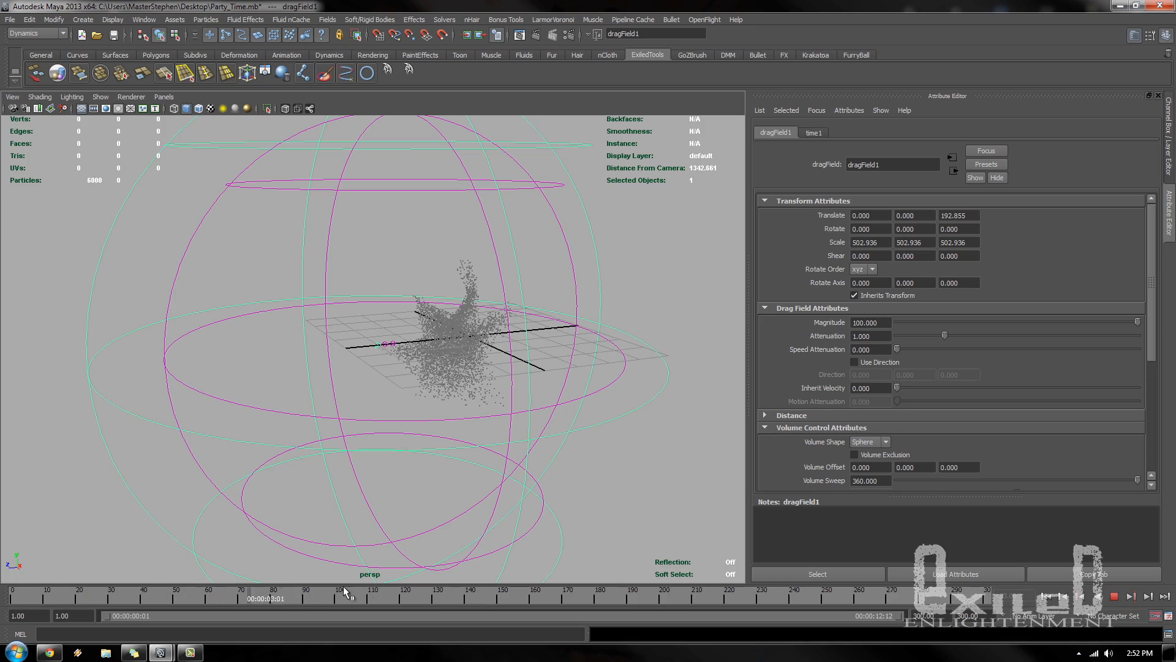
pyautogui.hotkey('alt', 'v')
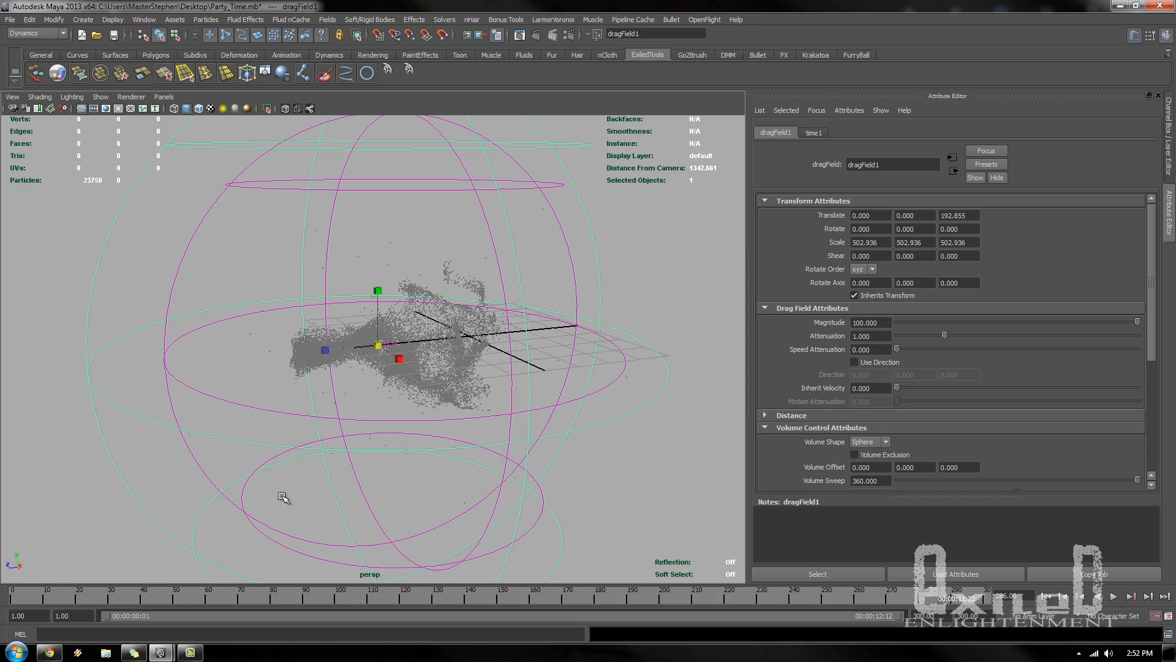
pyautogui.keyDown('alt'); pyautogui.moveTo(284, 496); pyautogui.dragTo(391, 483, button='right'); pyautogui.keyUp('alt')
pyautogui.keyDown('alt'); pyautogui.moveTo(390, 484); pyautogui.dragTo(350, 471); pyautogui.keyUp('alt')
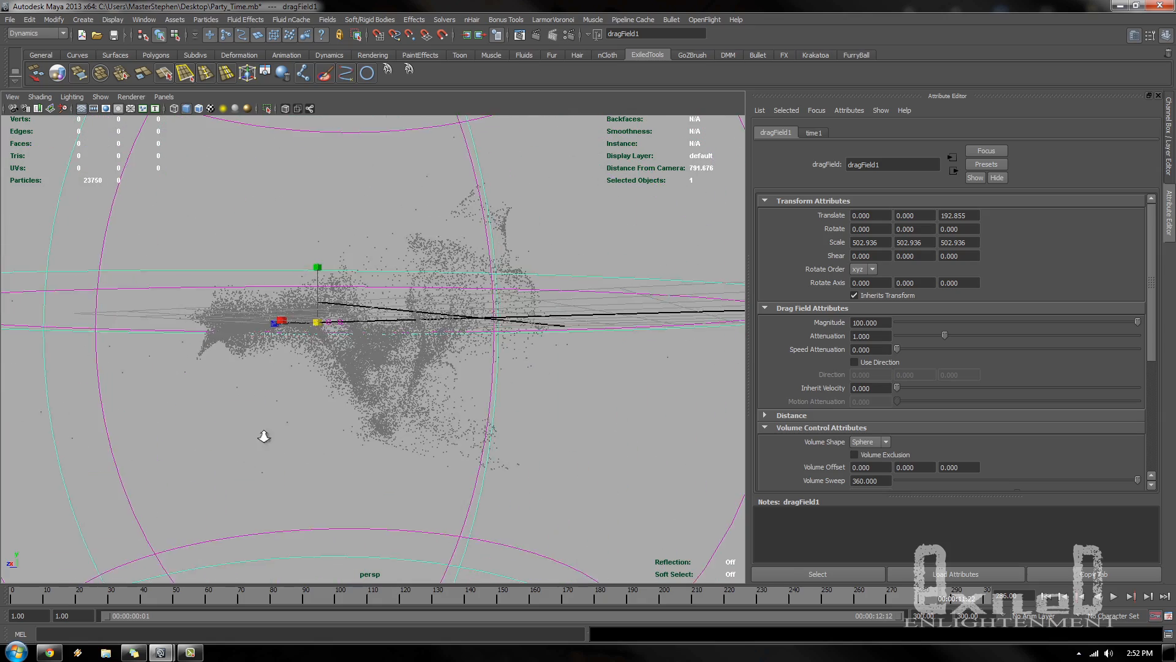
pyautogui.keyDown('alt'); pyautogui.moveTo(263, 436); pyautogui.dragTo(359, 426, button='right'); pyautogui.keyUp('alt')
pyautogui.keyDown('alt'); pyautogui.moveTo(453, 388); pyautogui.dragTo(599, 387); pyautogui.keyUp('alt')
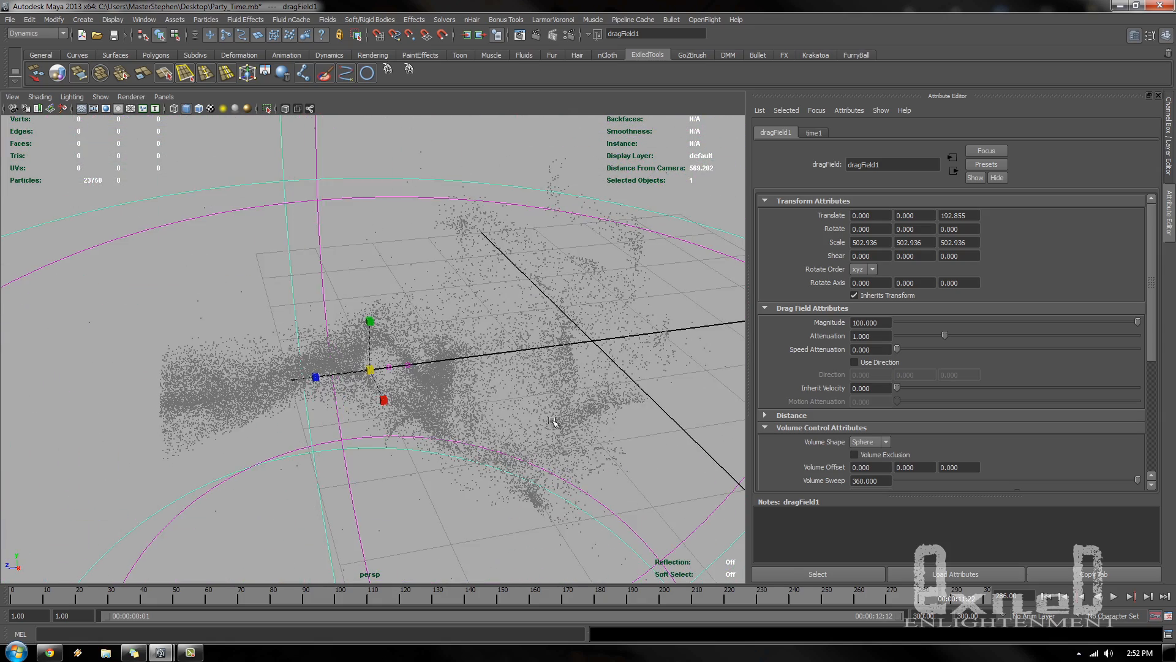
pyautogui.keyDown('alt'); pyautogui.moveTo(626, 438); pyautogui.dragTo(534, 403, button='right'); pyautogui.keyUp('alt')
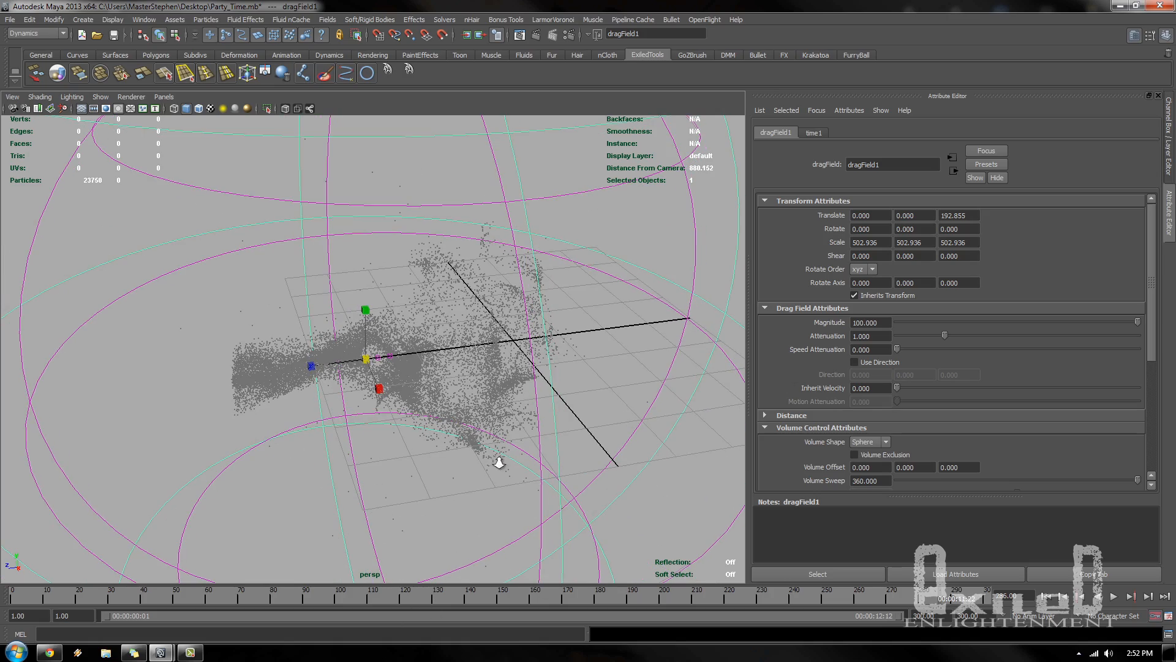
pyautogui.keyDown('alt'); pyautogui.moveTo(499, 462); pyautogui.dragTo(652, 452, button='right'); pyautogui.keyUp('alt')
pyautogui.keyDown('alt'); pyautogui.moveTo(653, 452); pyautogui.dragTo(638, 412); pyautogui.keyUp('alt')
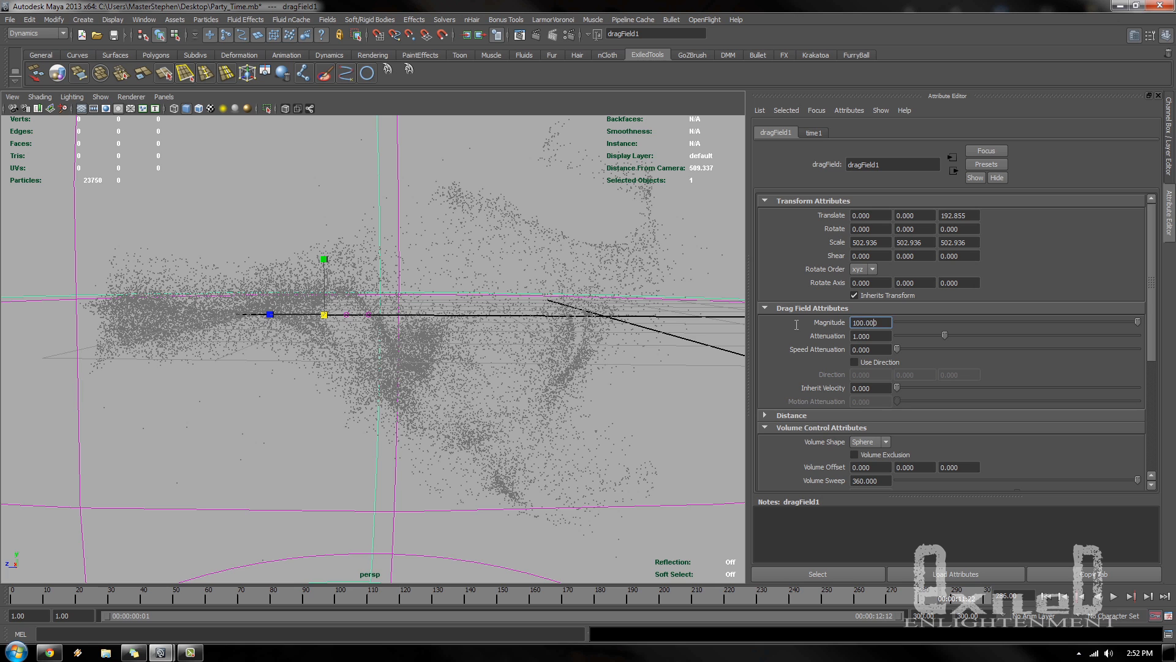
# - Set the drag field's Attenuation to 3 and replay the simulation from the start to about frame 184
pyautogui.click(887, 335)
pyautogui.keyDown('alt'); pyautogui.moveTo(544, 414); pyautogui.dragTo(416, 450, button='right'); pyautogui.keyUp('alt')
pyautogui.moveTo(189, 597)
pyautogui.mouseDown()
pyautogui.moveTo(25, 592)
pyautogui.moveTo(200, 589)
pyautogui.mouseUp()
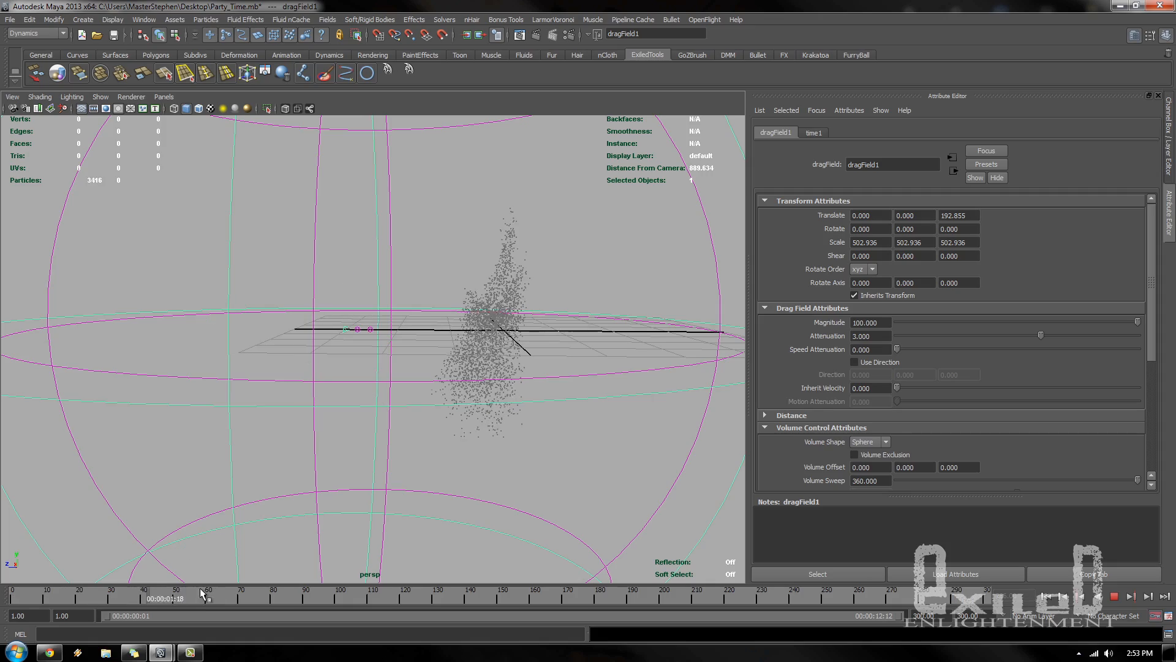
pyautogui.click(1114, 597)
pyautogui.keyDown('alt'); pyautogui.moveTo(481, 465); pyautogui.dragTo(527, 440); pyautogui.keyUp('alt')
pyautogui.hotkey('alt', 'v')
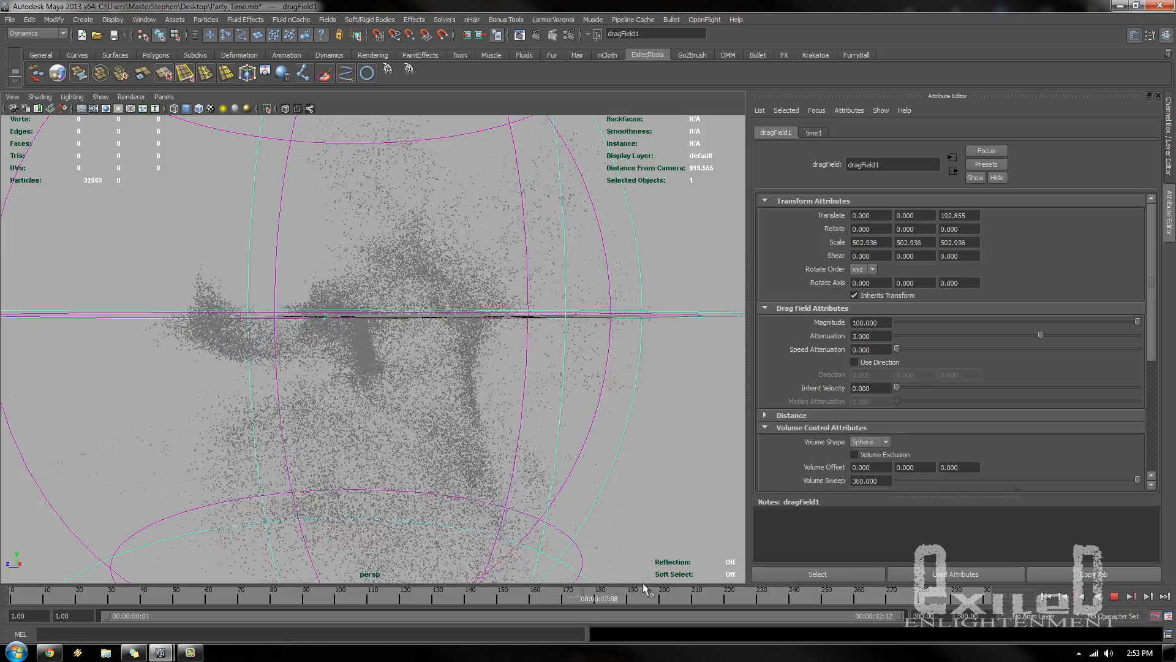
pyautogui.moveTo(240, 592); pyautogui.dragTo(609, 602)
pyautogui.scroll(-4, 416, 489)
pyautogui.keyDown('alt'); pyautogui.moveTo(413, 491); pyautogui.dragTo(527, 471); pyautogui.keyUp('alt')
# - Open and close the Render View, and rerun the simulation from the start to about frame 110
pyautogui.click(547, 40)
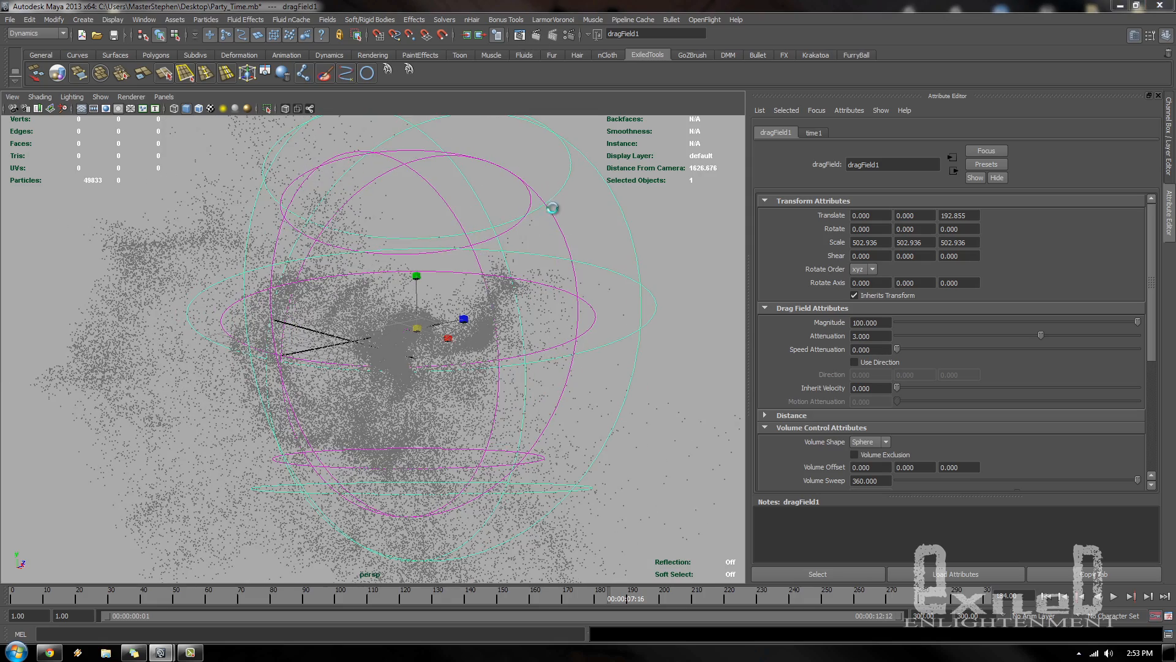
pyautogui.click(532, 144)
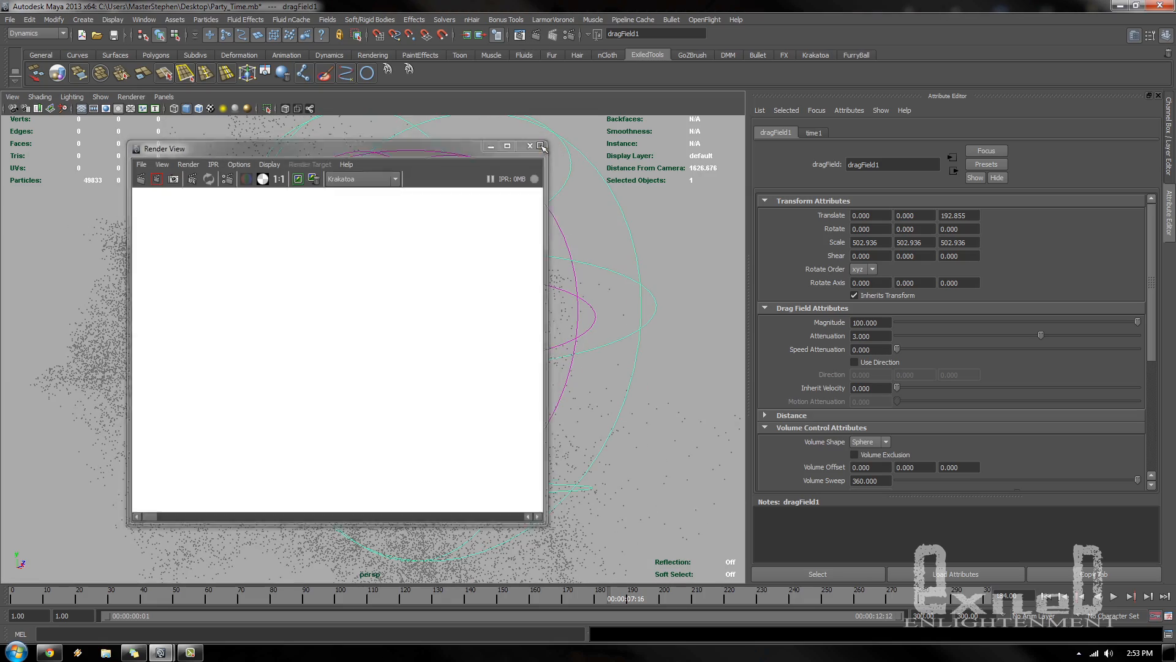
pyautogui.scroll(2, 419, 372)
pyautogui.moveTo(375, 595)
pyautogui.mouseDown()
pyautogui.moveTo(47, 594)
pyautogui.moveTo(370, 594)
pyautogui.mouseUp()
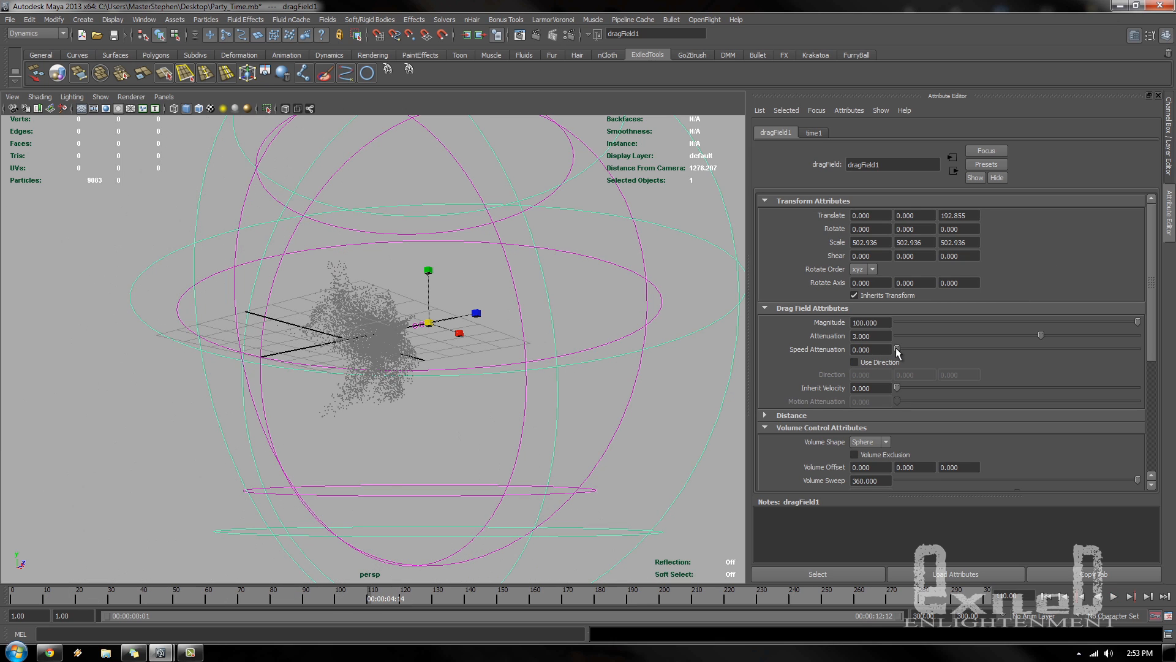
# - Clear the selection and examine the field icons along the grid's Z axis up close
pyautogui.keyDown('alt'); pyautogui.moveTo(416, 355); pyautogui.dragTo(266, 398); pyautogui.keyUp('alt')
pyautogui.keyDown('alt'); pyautogui.moveTo(266, 398); pyautogui.dragTo(487, 413, button='right'); pyautogui.keyUp('alt')
pyautogui.keyDown('alt'); pyautogui.moveTo(487, 413); pyautogui.dragTo(324, 398); pyautogui.keyUp('alt')
pyautogui.click(148, 359)
pyautogui.keyDown('alt'); pyautogui.moveTo(149, 359); pyautogui.dragTo(628, 465, button='right'); pyautogui.keyUp('alt')
pyautogui.keyDown('alt'); pyautogui.moveTo(628, 465); pyautogui.dragTo(704, 497, button='middle'); pyautogui.keyUp('alt')
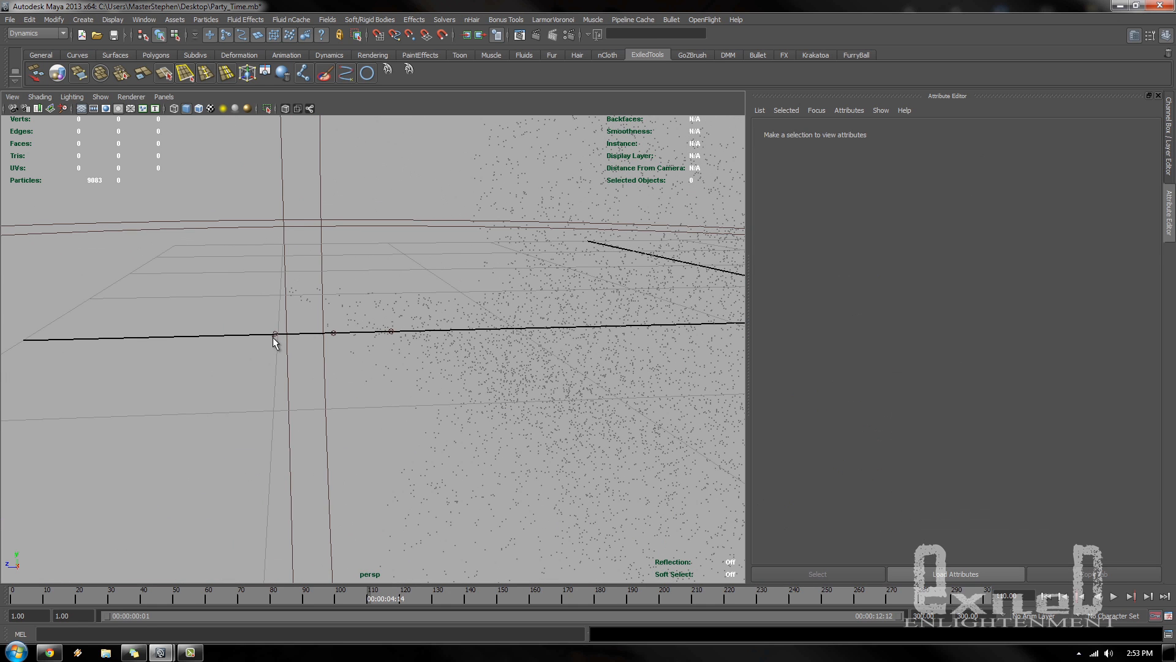
pyautogui.click(274, 333)
pyautogui.click(332, 332)
pyautogui.moveTo(520, 351); pyautogui.dragTo(184, 307, button='right')
pyautogui.press('a')
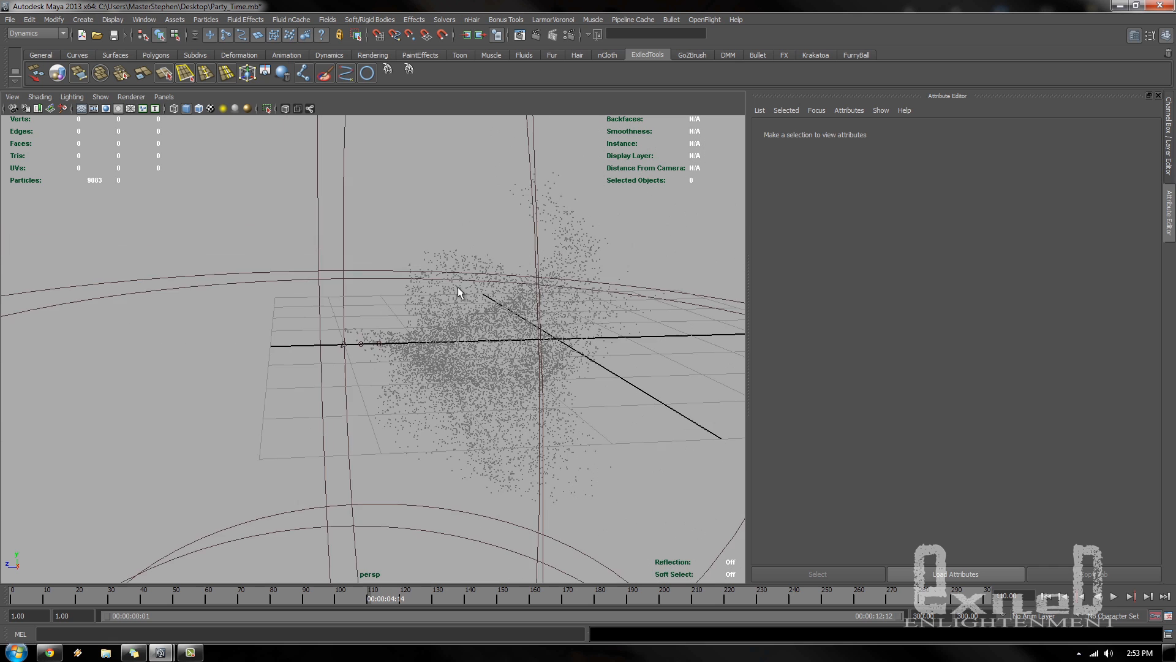
# - Add an air field to the particle object and move it along the Z axis to about 211
pyautogui.click(499, 354)
pyautogui.press('f')
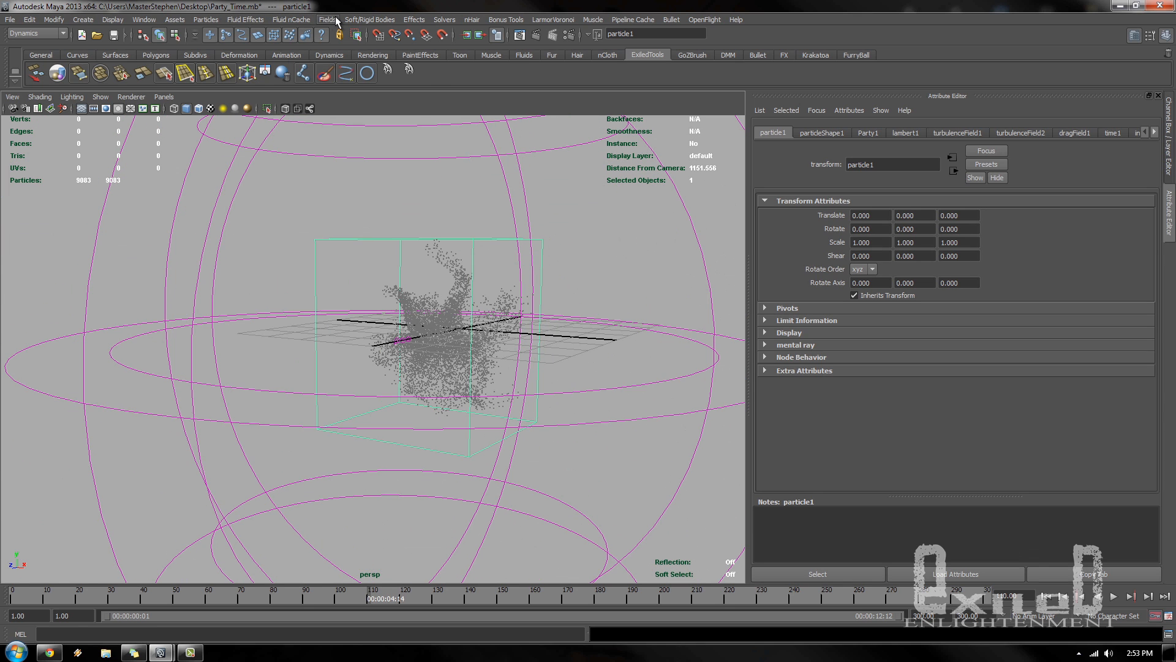
pyautogui.click(327, 19)
pyautogui.click(362, 38)
pyautogui.keyDown('alt'); pyautogui.moveTo(417, 368); pyautogui.dragTo(375, 376); pyautogui.keyUp('alt')
pyautogui.moveTo(449, 334); pyautogui.dragTo(337, 365)
pyautogui.keyDown('alt'); pyautogui.moveTo(337, 364); pyautogui.dragTo(424, 379, button='right'); pyautogui.keyUp('alt')
pyautogui.keyDown('alt'); pyautogui.moveTo(423, 379); pyautogui.dragTo(482, 373); pyautogui.keyUp('alt')
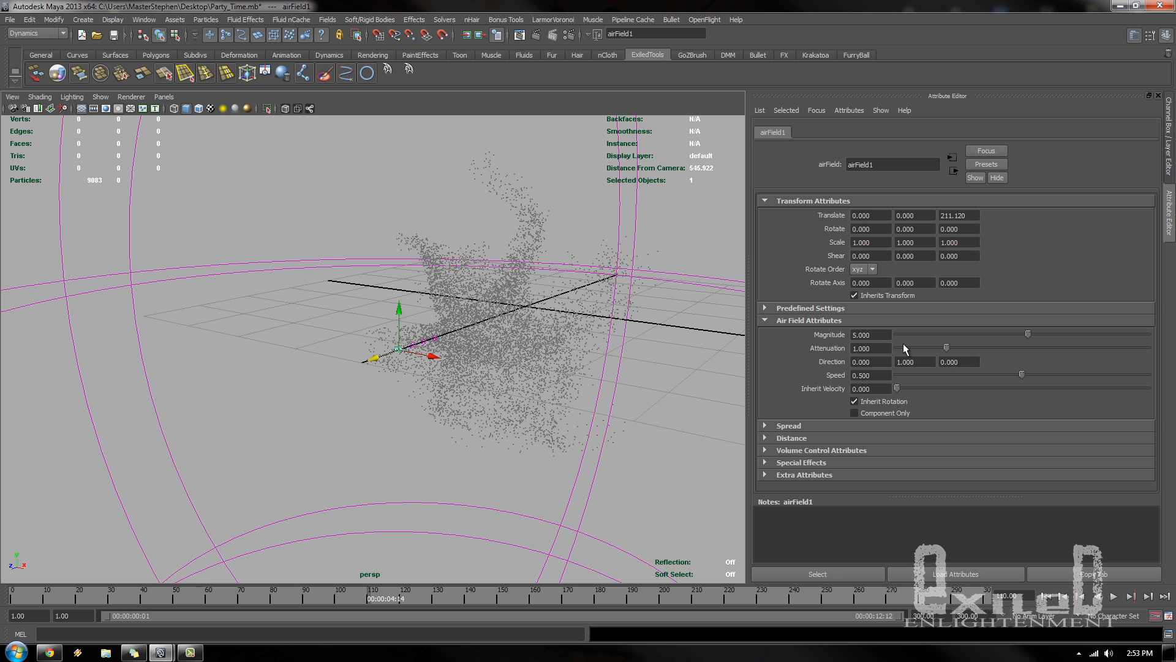
# - Set the air field's Magnitude to 50 and Attenuation to 0.8
pyautogui.click(877, 334)
pyautogui.write('50')
pyautogui.press('Tab')
pyautogui.write('0.8')
pyautogui.press('Return')
pyautogui.scroll(-4, 570, 477)
pyautogui.keyDown('alt'); pyautogui.moveTo(674, 365); pyautogui.dragTo(616, 340); pyautogui.keyUp('alt')
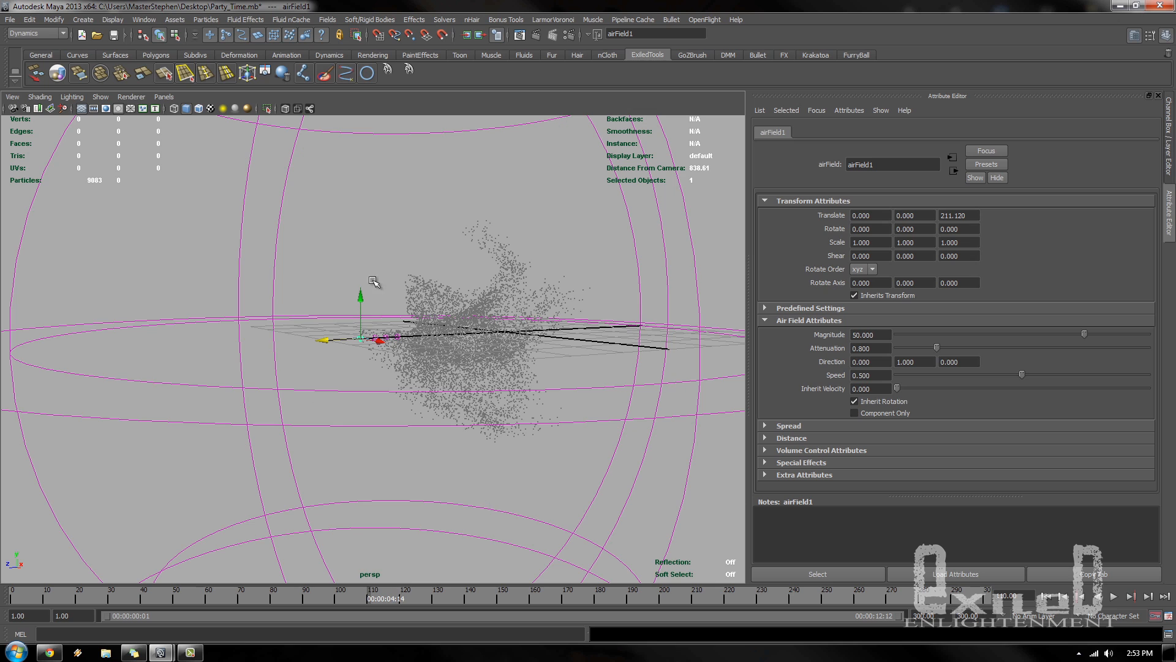
# - Try raising the air field, undo the move, and replay the simulation to about frame 244
pyautogui.moveTo(360, 296); pyautogui.dragTo(344, 196)
pyautogui.hotkey('ctrl', 'z')
pyautogui.hotkey('alt', 'v')
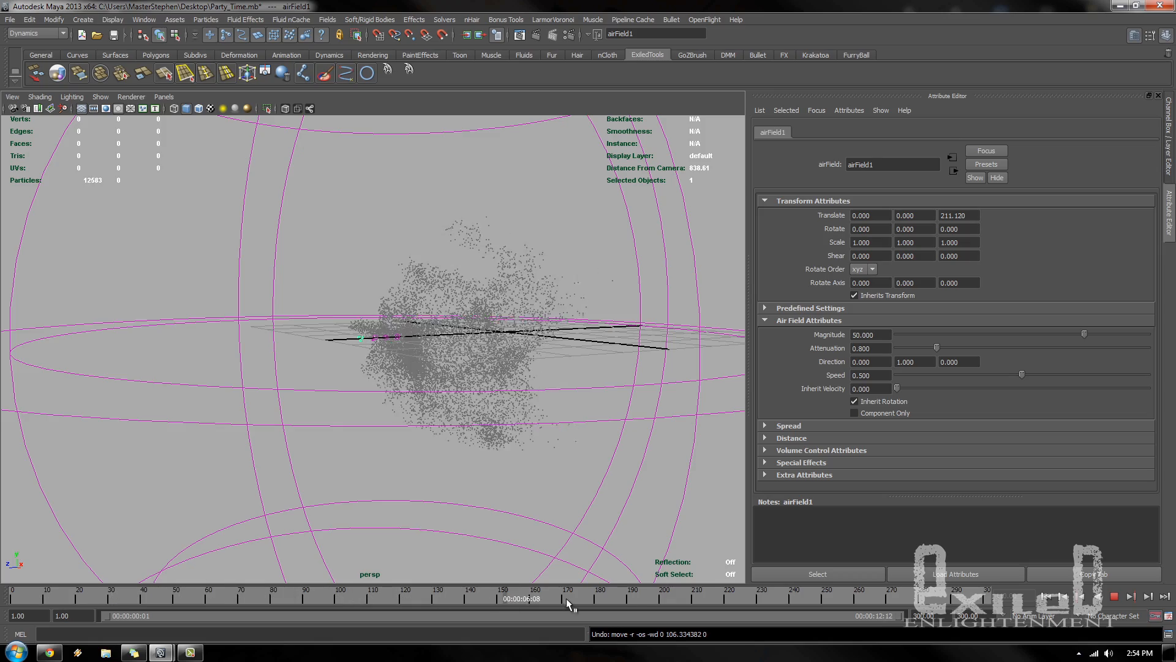
pyautogui.hotkey('alt', 'v')
pyautogui.keyDown('alt'); pyautogui.moveTo(484, 429); pyautogui.dragTo(331, 289); pyautogui.keyUp('alt')
# - Set the air field's Magnitude to 600 and replay the simulation from the start to about frame 281
pyautogui.doubleClick(893, 335)
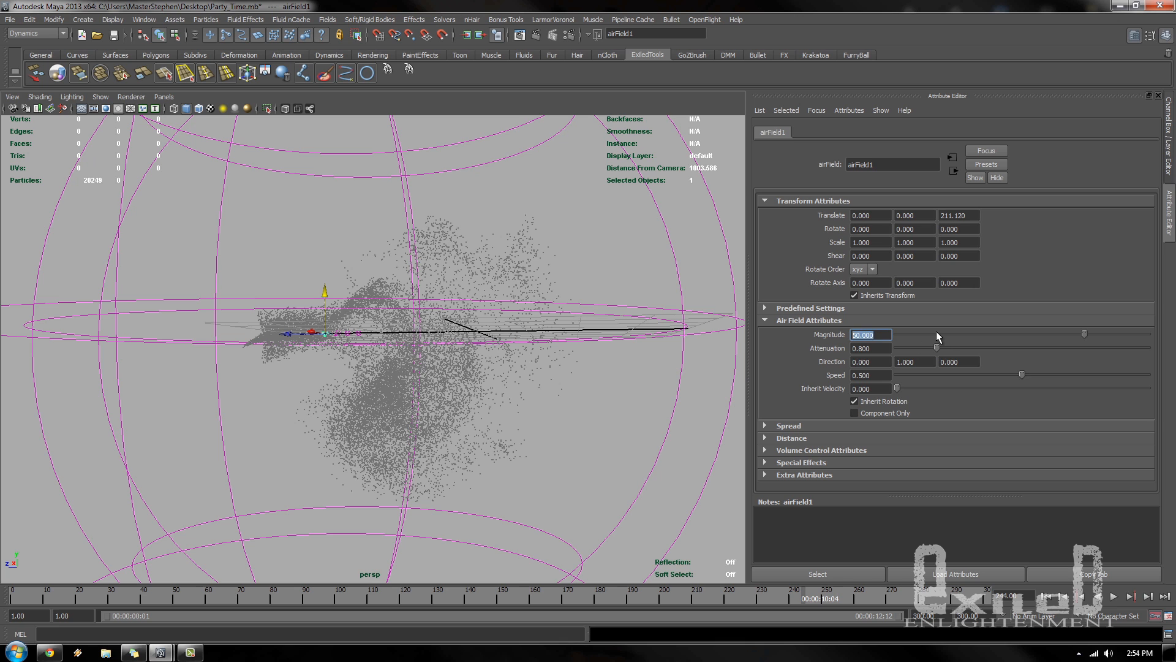
pyautogui.write('600')
pyautogui.press('Return')
pyautogui.keyDown('alt'); pyautogui.moveTo(338, 416); pyautogui.dragTo(372, 421); pyautogui.keyUp('alt')
pyautogui.moveTo(226, 588); pyautogui.dragTo(6, 601)
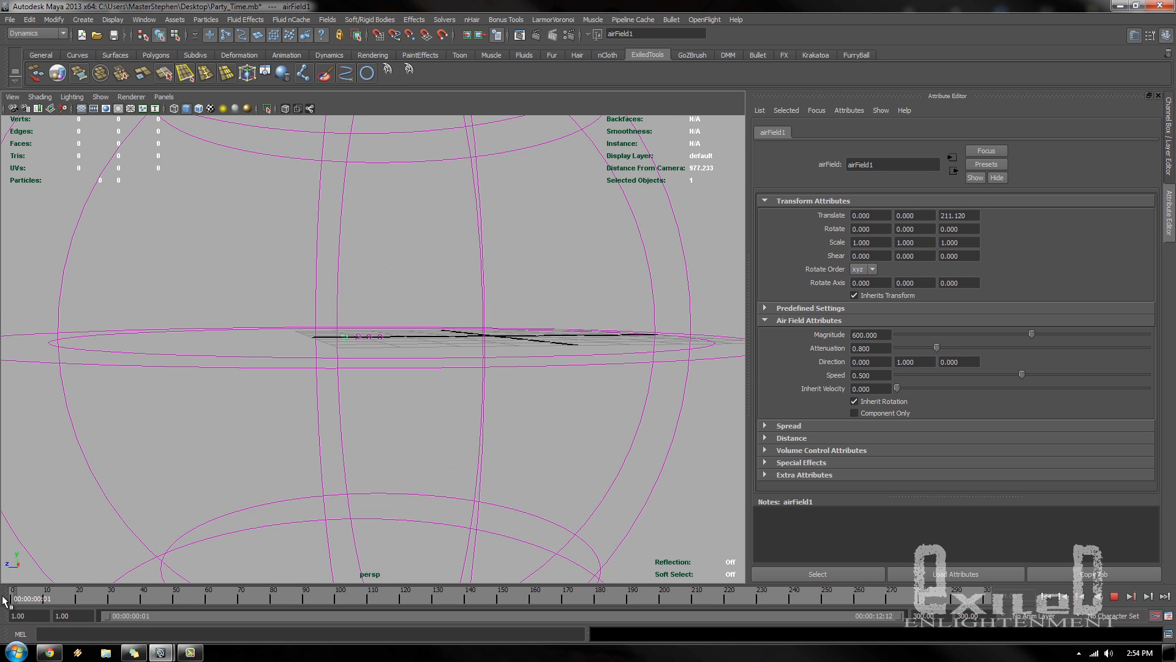
pyautogui.hotkey('alt', 'v')
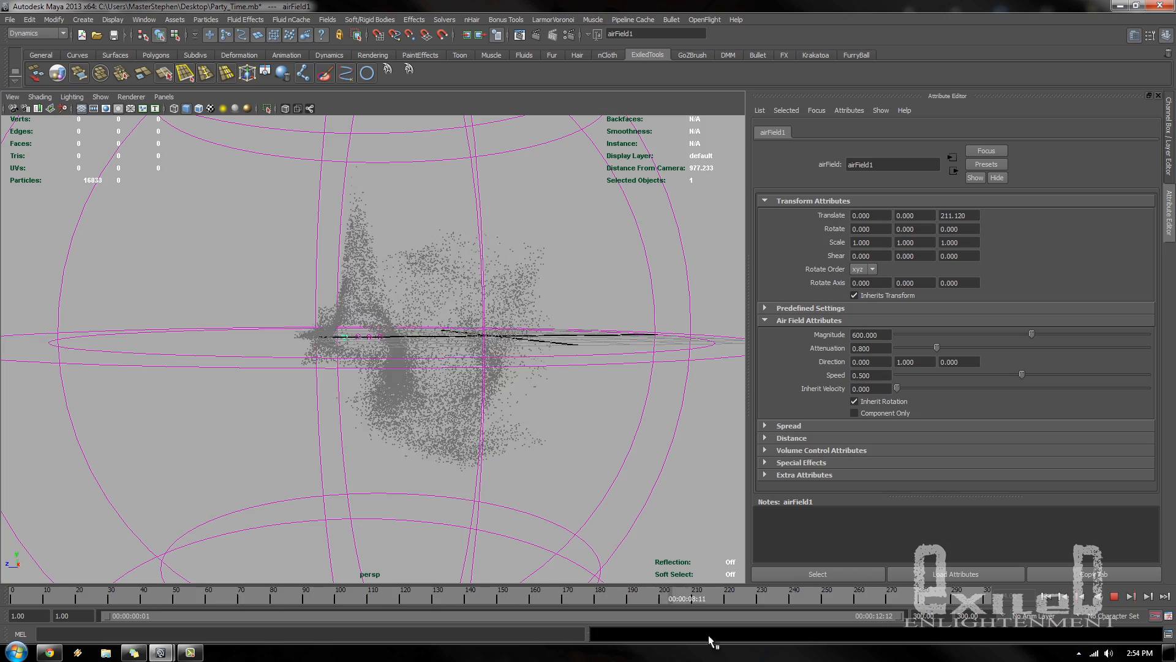
pyautogui.hotkey('alt', 'v')
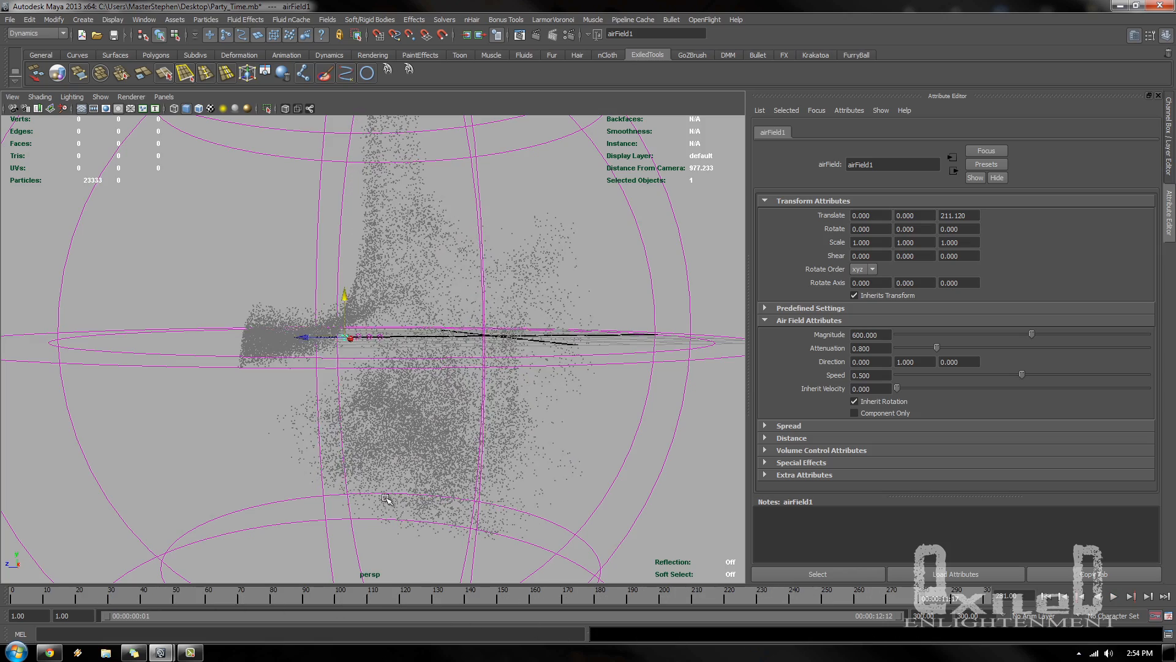
# - Turn off the air field's Use Max Distance option and replay the simulation to about frame 225
pyautogui.keyDown('alt'); pyautogui.moveTo(388, 500); pyautogui.dragTo(352, 355); pyautogui.keyUp('alt')
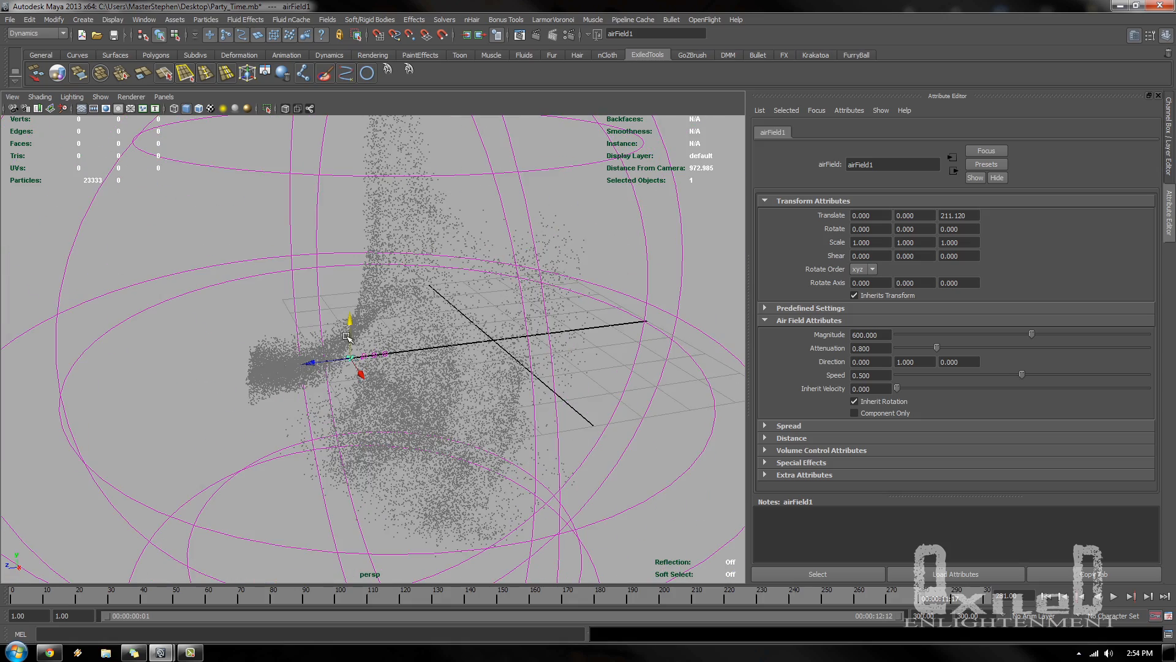
pyautogui.keyDown('alt'); pyautogui.moveTo(435, 356); pyautogui.dragTo(502, 368, button='right'); pyautogui.keyUp('alt')
pyautogui.keyDown('alt'); pyautogui.moveTo(257, 331); pyautogui.dragTo(325, 384); pyautogui.keyUp('alt')
pyautogui.keyDown('alt'); pyautogui.moveTo(471, 454); pyautogui.dragTo(413, 441); pyautogui.keyUp('alt')
pyautogui.keyDown('alt'); pyautogui.moveTo(405, 483); pyautogui.dragTo(239, 429, button='right'); pyautogui.keyUp('alt')
pyautogui.keyDown('alt'); pyautogui.moveTo(245, 429); pyautogui.dragTo(174, 346); pyautogui.keyUp('alt')
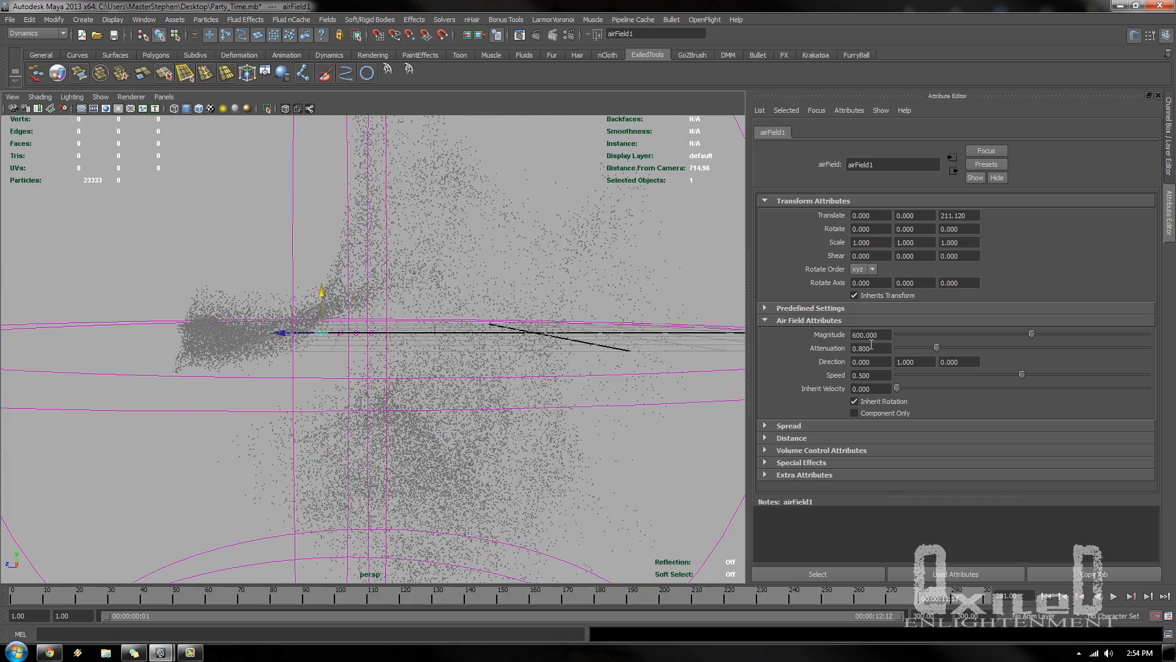
pyautogui.click(807, 438)
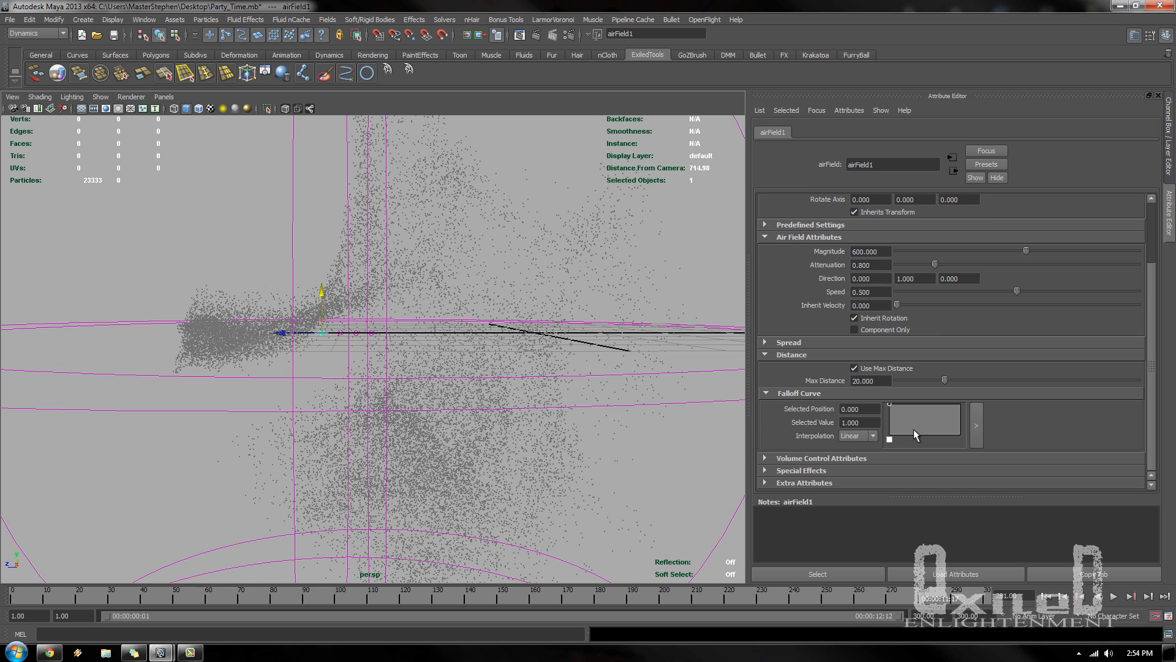
pyautogui.click(855, 368)
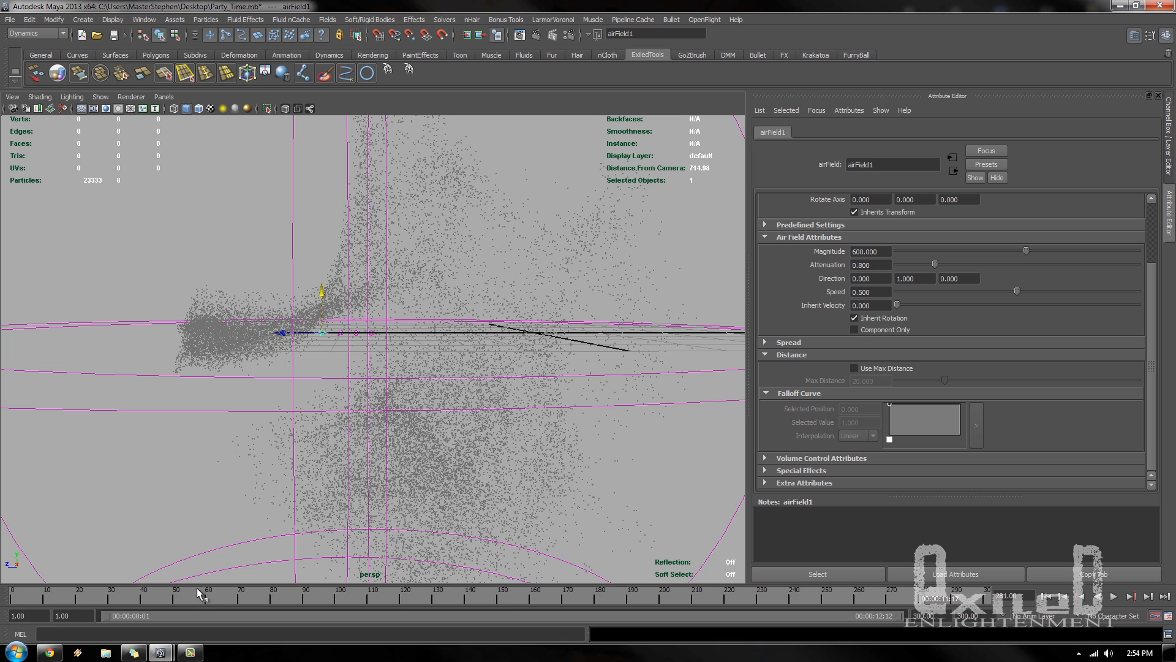
pyautogui.hotkey('alt', 'v')
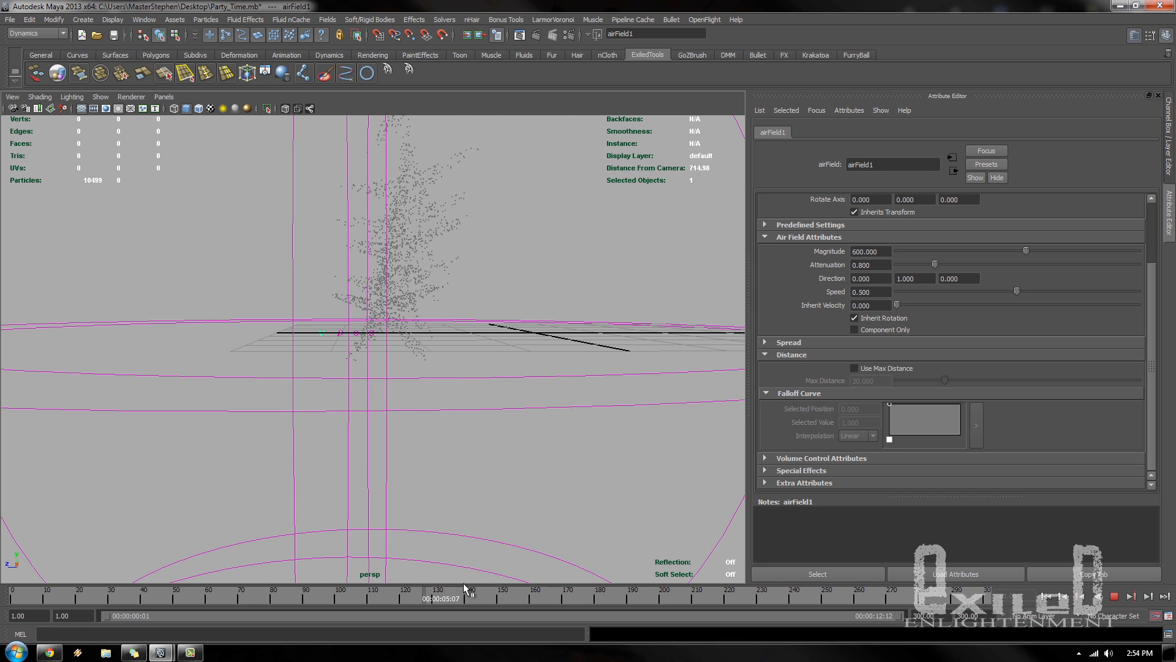
pyautogui.hotkey('alt', 'v')
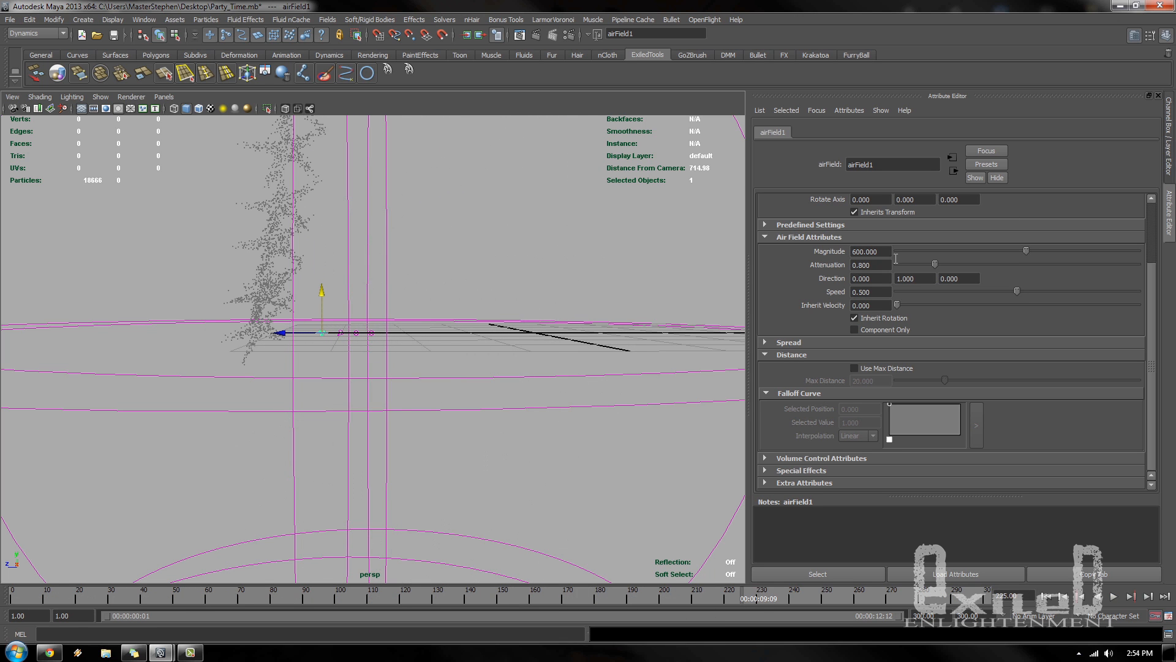
# - Reduce the air field's Magnitude to 50 and replay the simulation from the start to about frame 228
pyautogui.click(880, 252)
pyautogui.write('0')
pyautogui.press('BackSpace')
pyautogui.write('50')
pyautogui.press('Return')
pyautogui.moveTo(47, 597); pyautogui.dragTo(2, 601)
pyautogui.hotkey('alt', 'v')
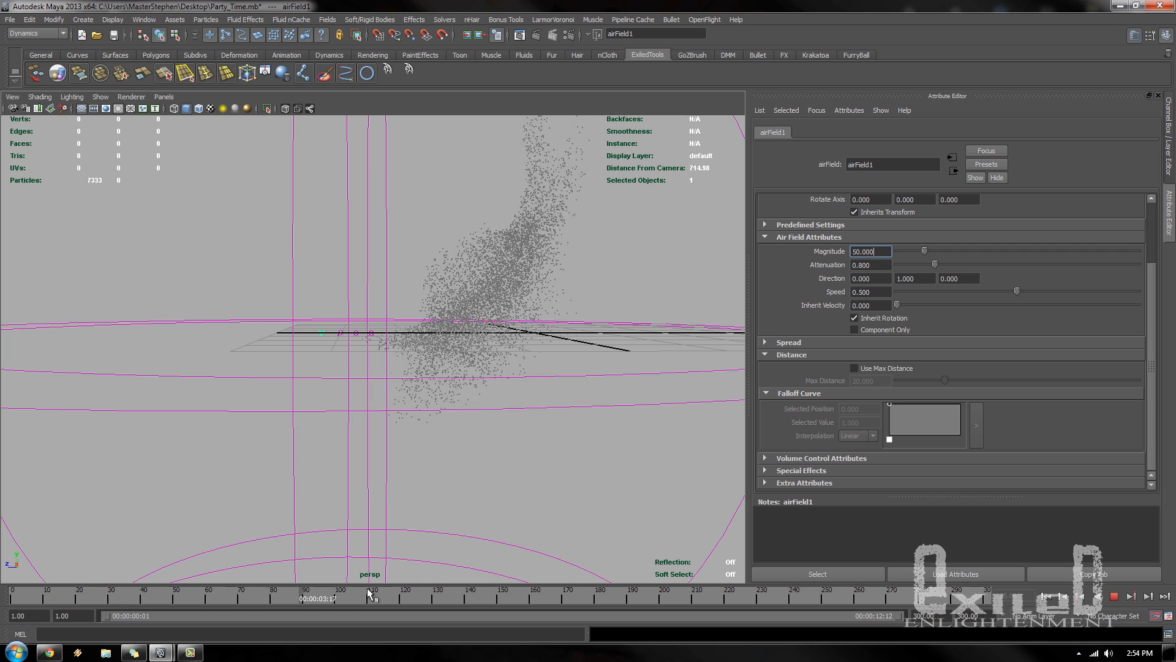
pyautogui.hotkey('alt', 'v')
pyautogui.keyDown('alt'); pyautogui.moveTo(609, 480); pyautogui.dragTo(459, 460, button='right'); pyautogui.keyUp('alt')
pyautogui.keyDown('alt'); pyautogui.moveTo(460, 460); pyautogui.dragTo(631, 411); pyautogui.keyUp('alt')
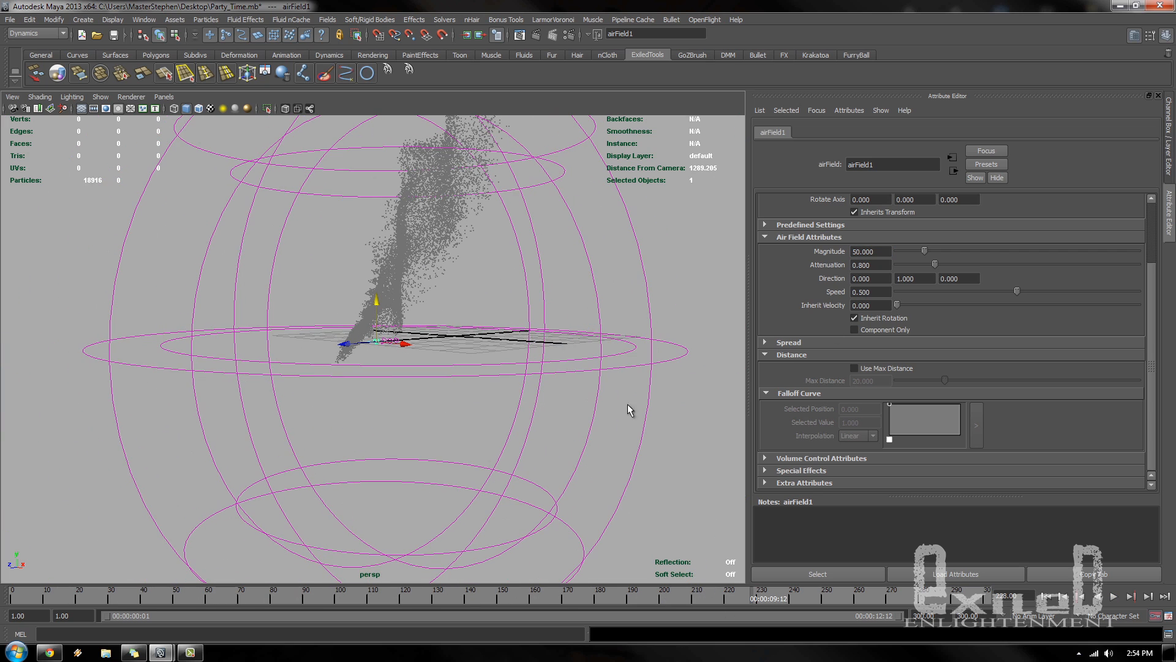
# - Set the air field's Magnitude to 1.5 and replay the simulation from the start to about frame 252
pyautogui.moveTo(878, 251); pyautogui.dragTo(746, 266)
pyautogui.write('0.150')
pyautogui.hotkey('shift', 'alt', 'v')
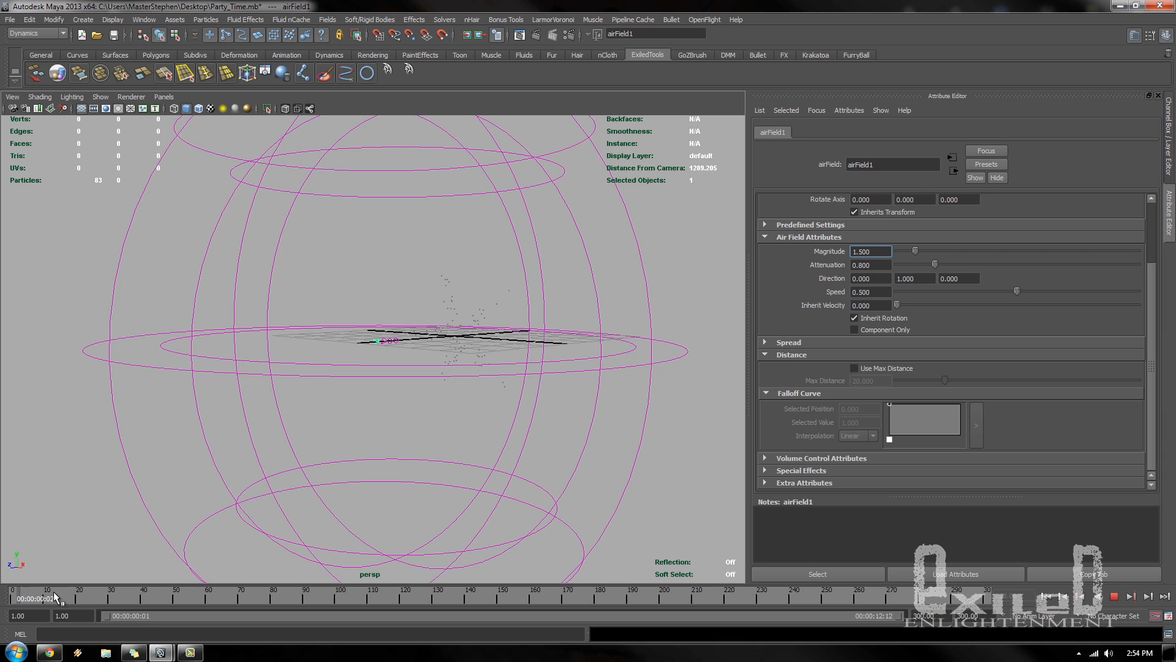
pyautogui.hotkey('alt', 'v')
pyautogui.hotkey('alt', 'v')
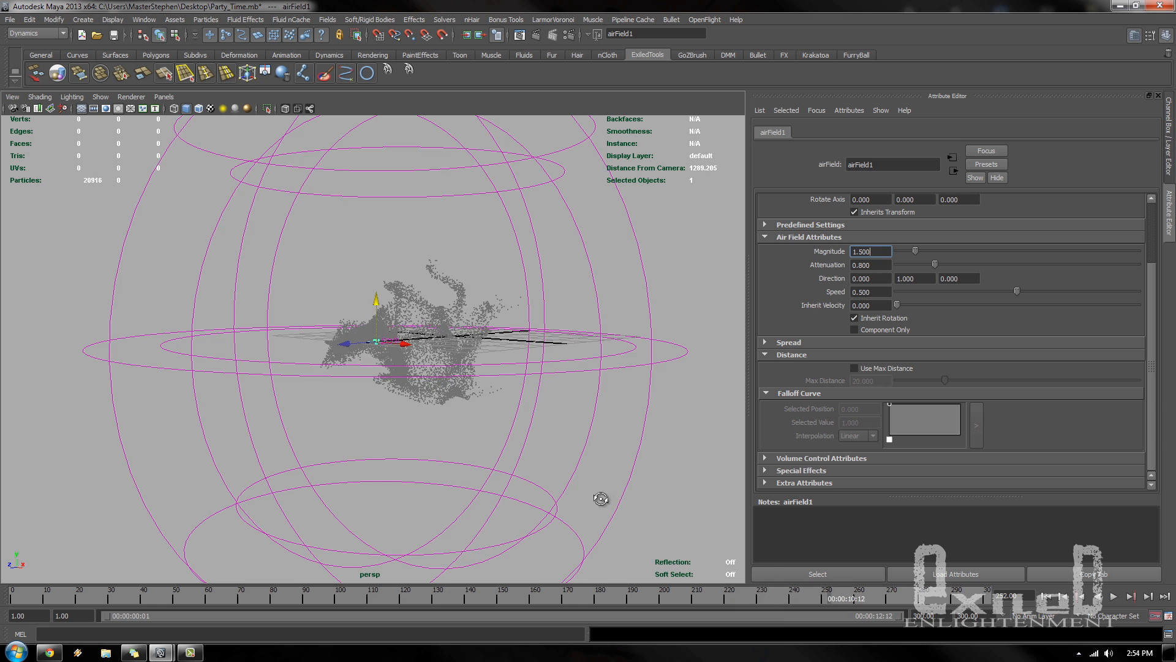
# - Set the air field's Magnitude to 5 and replay the simulation from the start to about frame 264
pyautogui.keyDown('alt'); pyautogui.moveTo(601, 499); pyautogui.dragTo(519, 489); pyautogui.keyUp('alt')
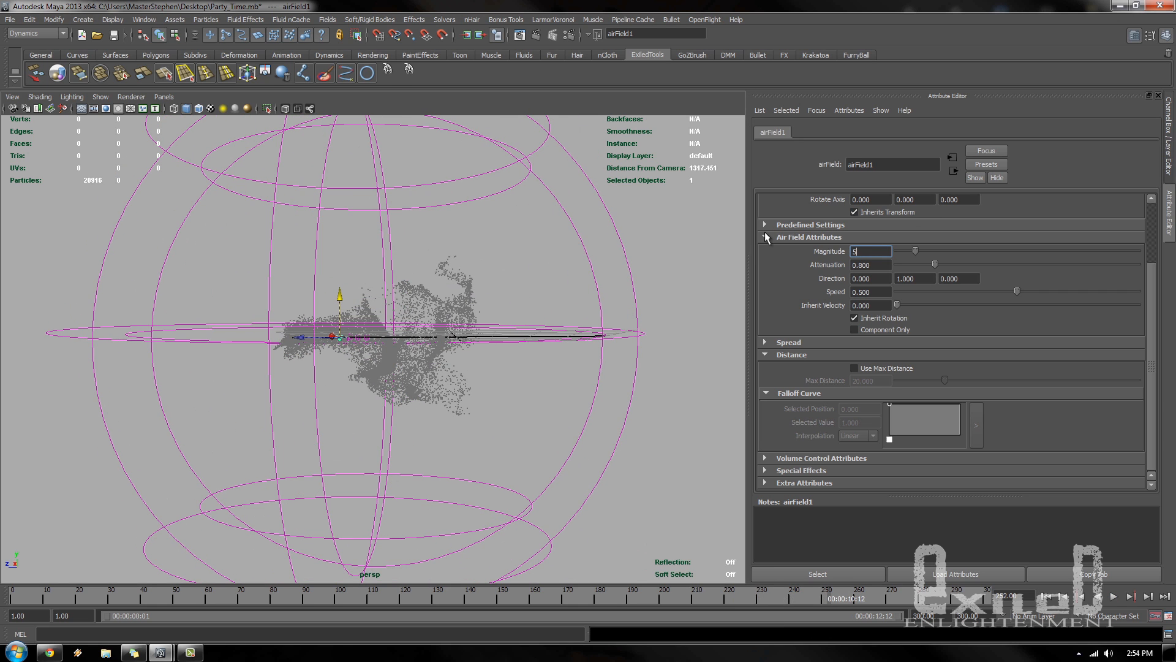
pyautogui.hotkey('shift', 'alt', 'v')
pyautogui.hotkey('alt', 'v')
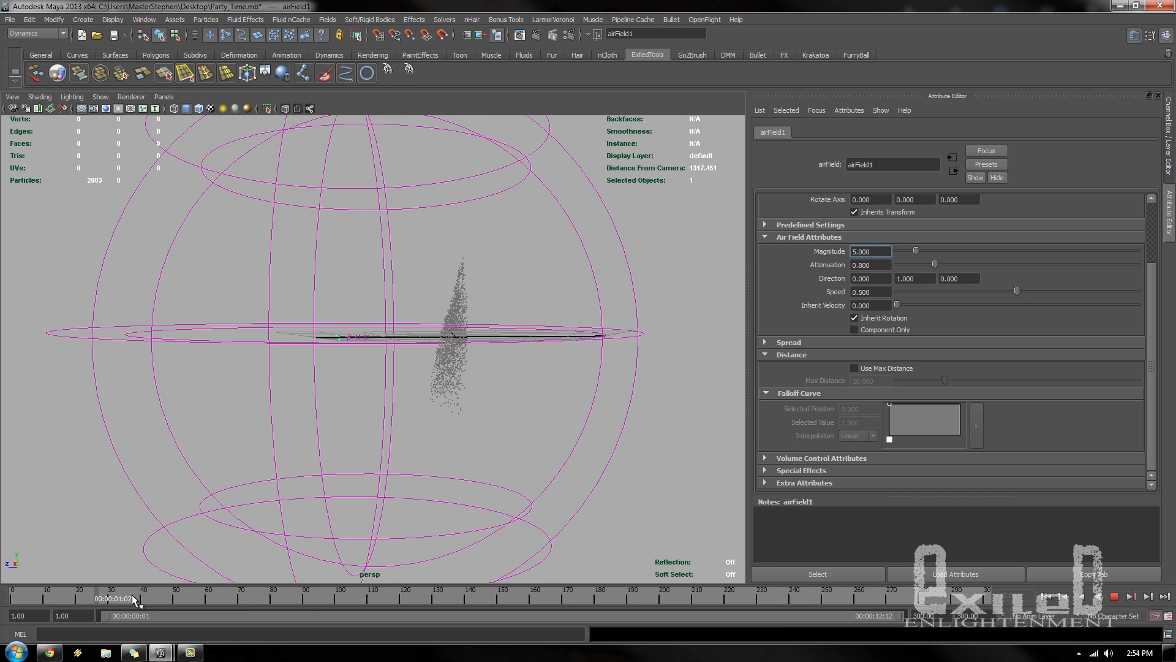
pyautogui.hotkey('alt', 'v')
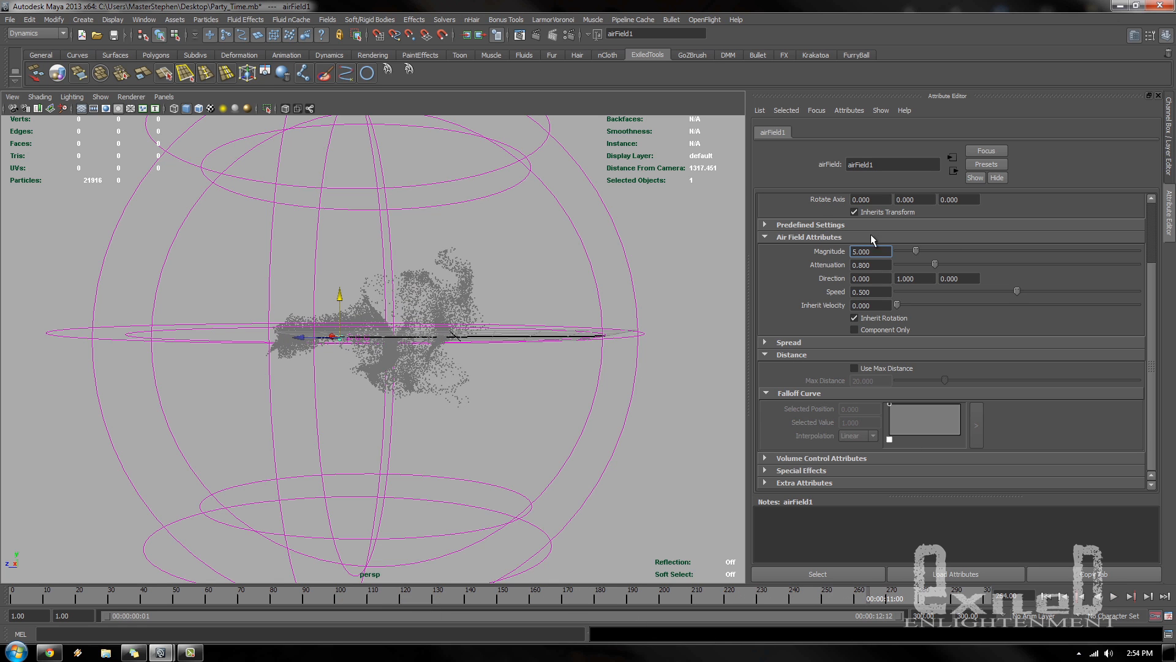
# - Set the air field's Magnitude to 15 and replay the simulation from the start to frame 300
pyautogui.doubleClick(888, 251)
pyautogui.write('15')
pyautogui.press('Return')
pyautogui.hotkey('shift', 'alt', 'v')
pyautogui.hotkey('alt', 'v')
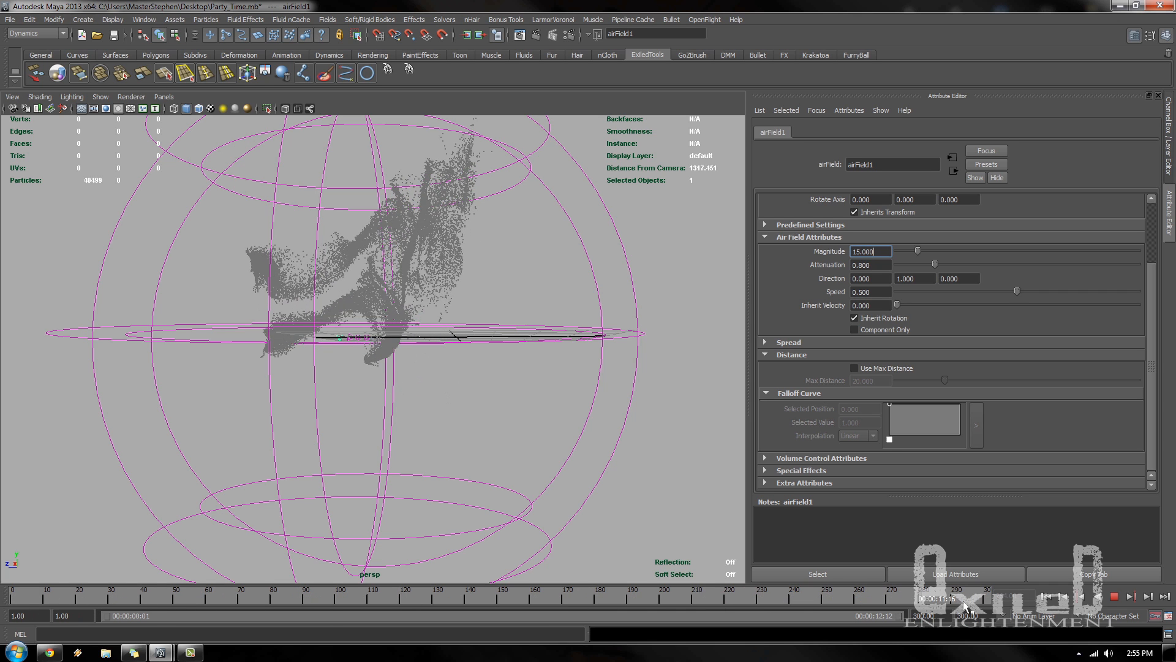
pyautogui.moveTo(392, 481)
pyautogui.keyDown('alt'); pyautogui.mouseDown()
pyautogui.moveTo(604, 481)
pyautogui.moveTo(381, 486)
pyautogui.moveTo(392, 484)
pyautogui.mouseUp(); pyautogui.keyUp('alt')
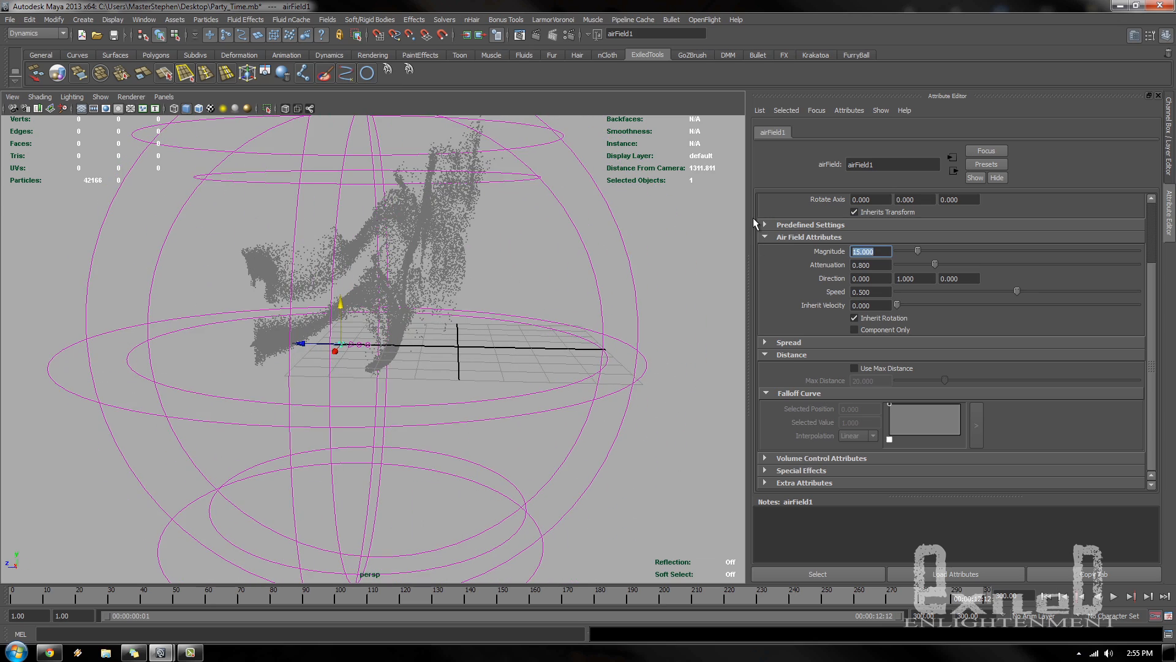
# - Set the air field's Magnitude to 12 and its Direction to 0.25, 1, -0.25
pyautogui.write('12')
pyautogui.press('Return')
pyautogui.doubleClick(878, 278)
pyautogui.write('0.5')
pyautogui.press('Return')
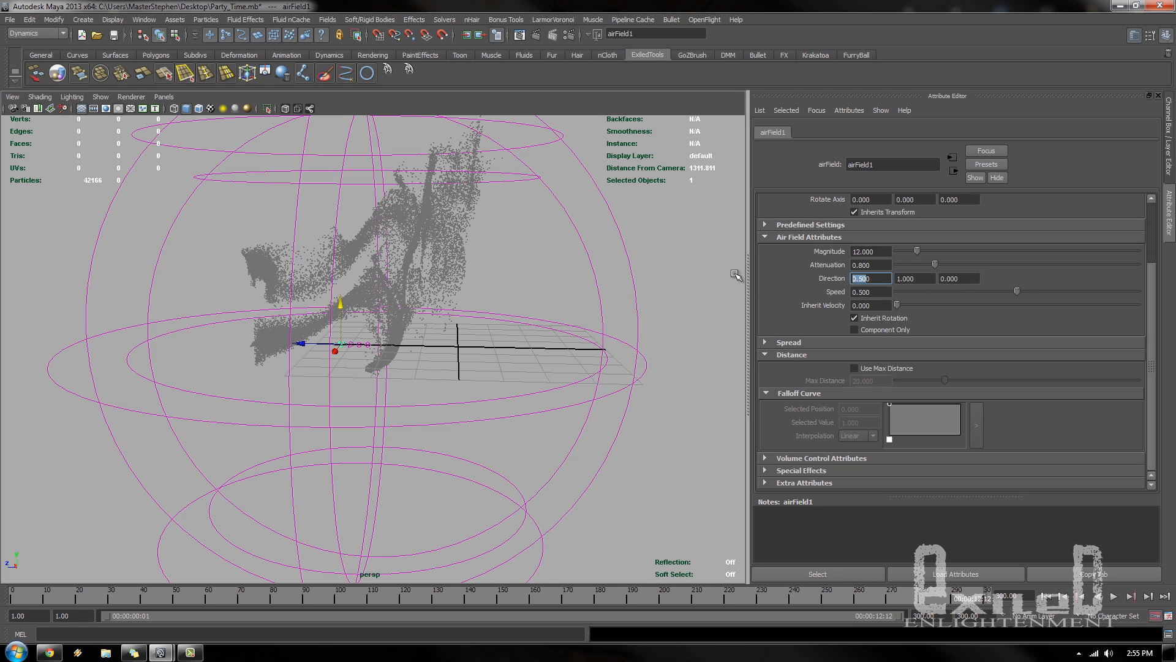
pyautogui.write('0.25')
pyautogui.press('Tab')
pyautogui.press('Tab')
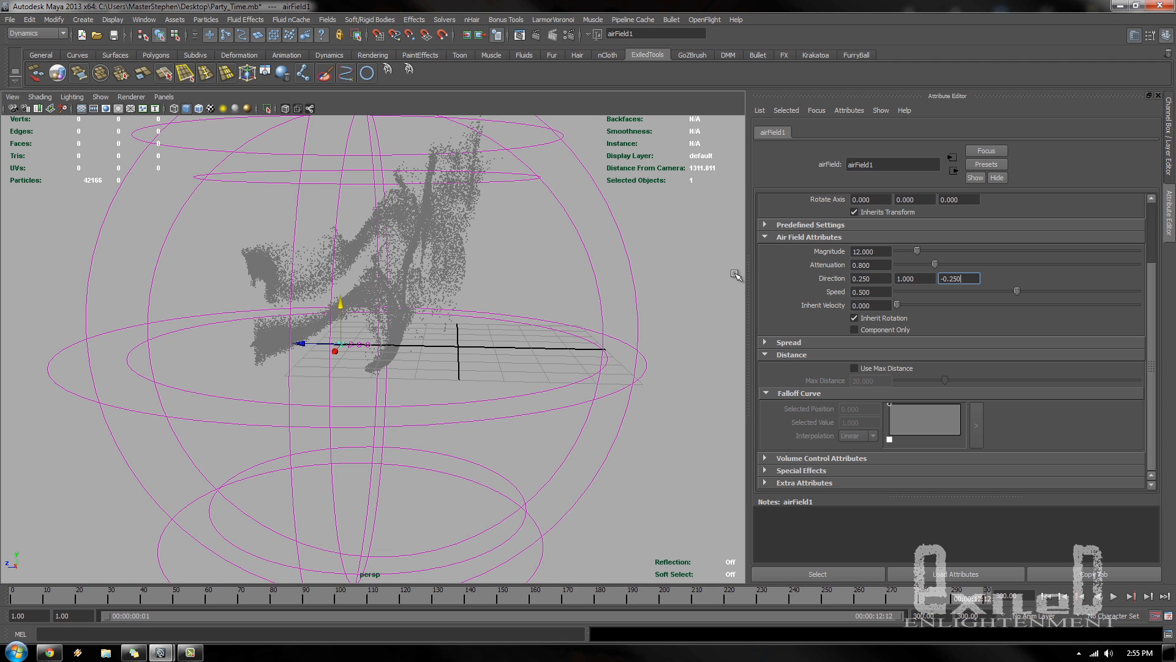
# - Replay the simulation, examine the particle flow from several angles and at different frames, and return to frame 1
pyautogui.keyDown('alt'); pyautogui.moveTo(231, 310); pyautogui.dragTo(298, 372); pyautogui.keyUp('alt')
pyautogui.moveTo(19, 598); pyautogui.dragTo(924, 598)
pyautogui.keyDown('alt'); pyautogui.moveTo(591, 441); pyautogui.dragTo(228, 424); pyautogui.keyUp('alt')
pyautogui.keyDown('alt'); pyautogui.moveTo(358, 413); pyautogui.dragTo(526, 399); pyautogui.keyUp('alt')
pyautogui.moveTo(905, 592); pyautogui.dragTo(3, 592)
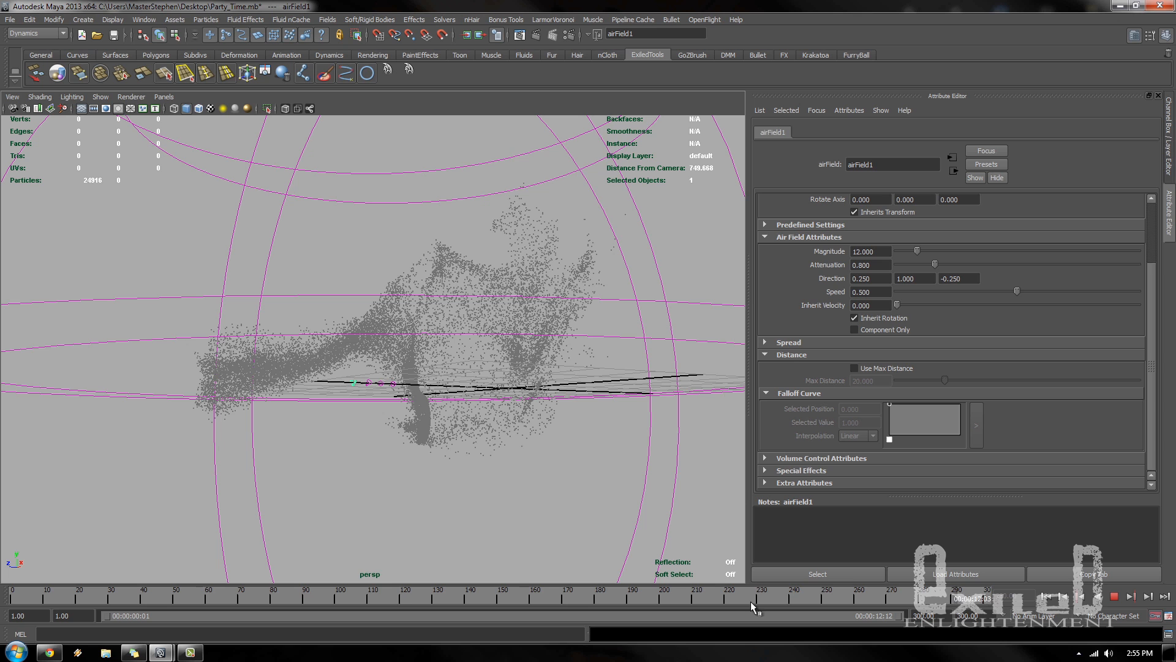
pyautogui.moveTo(751, 602); pyautogui.dragTo(622, 593)
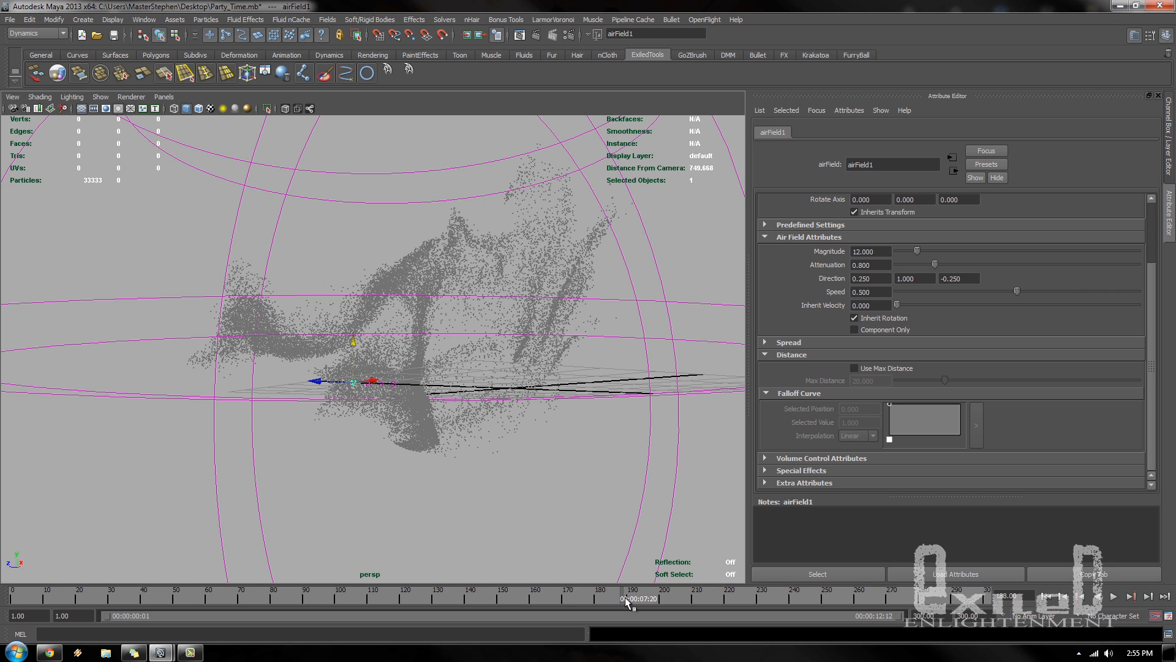
pyautogui.hotkey('alt', 'shift', 'v')
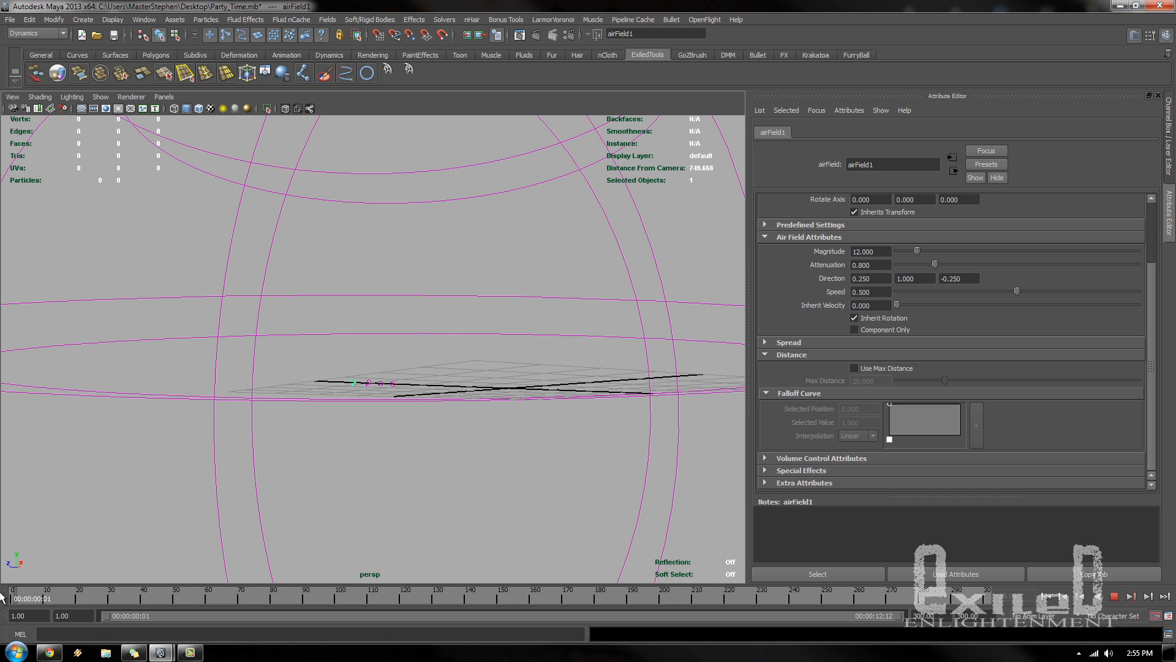